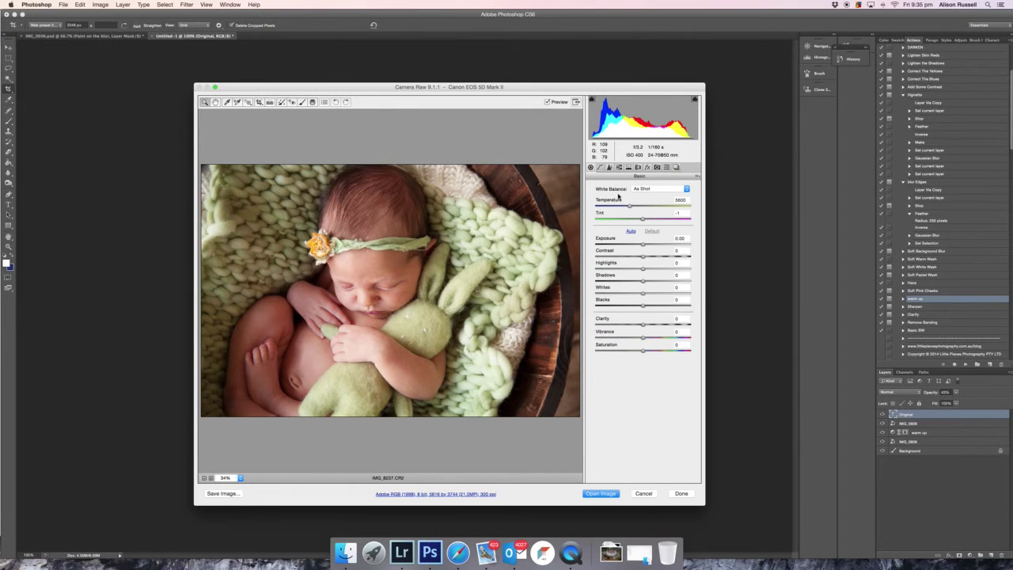
- Try a tint of +3 and the Auto white balance on the raw photo, and return it to As Shot
left_click_drag(642, 219, 645, 220)
left_click(645, 190)
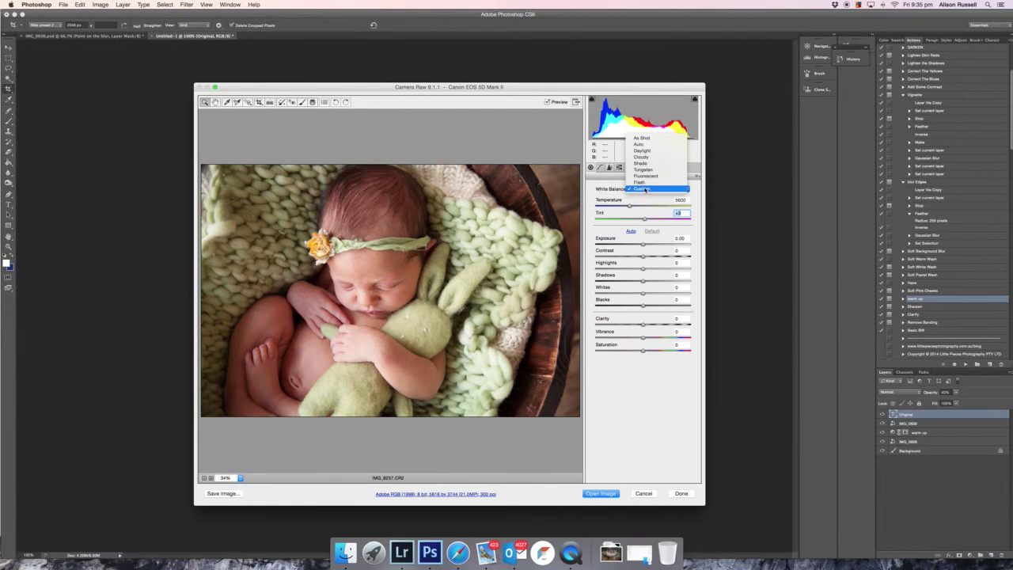
left_click(646, 151)
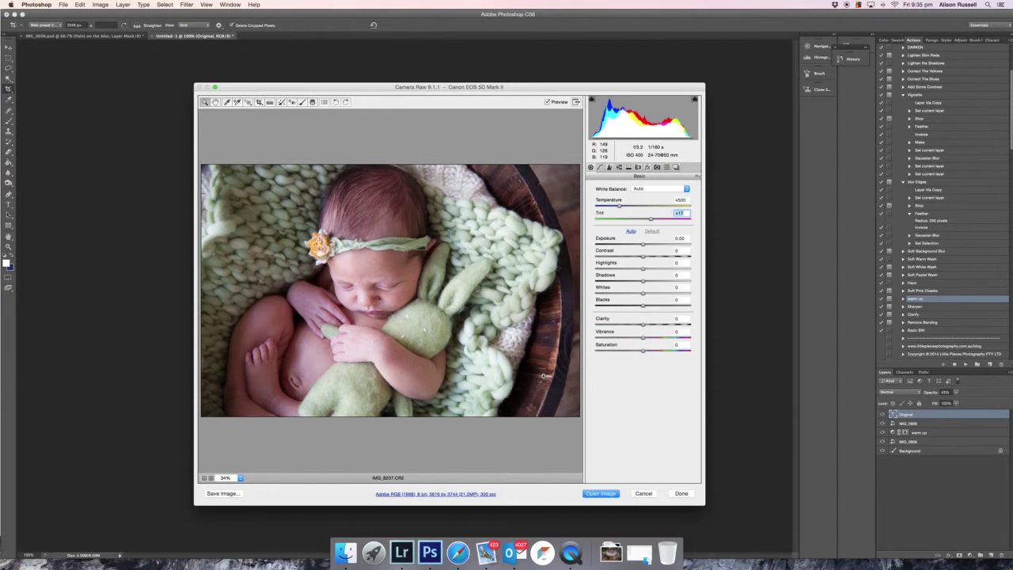
left_click(643, 190)
left_click(645, 184)
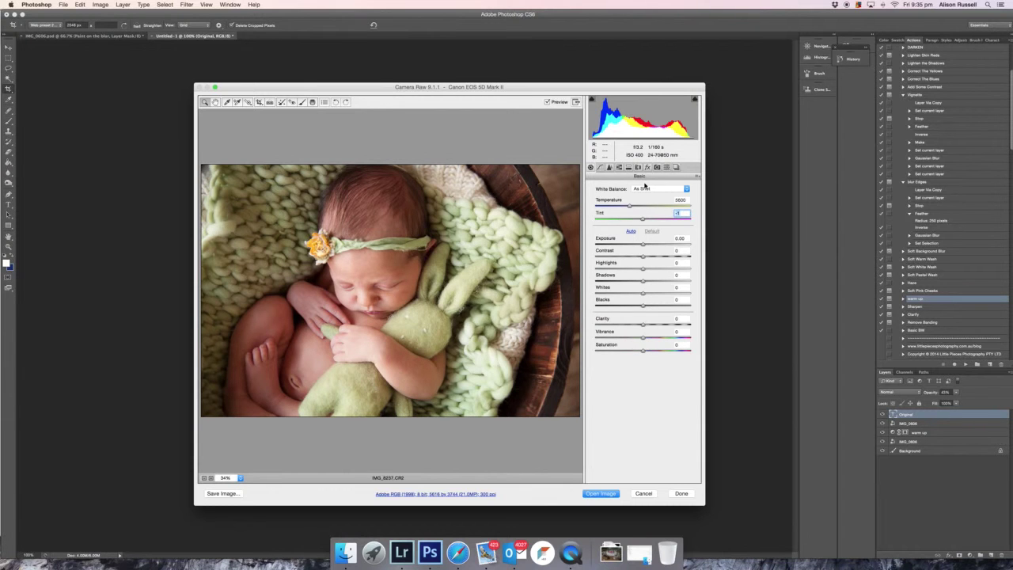
- Try manual tint and temperature changes, and set the photo's white balance to Auto
left_click_drag(643, 221, 624, 207)
left_click(657, 188)
left_click(657, 144)
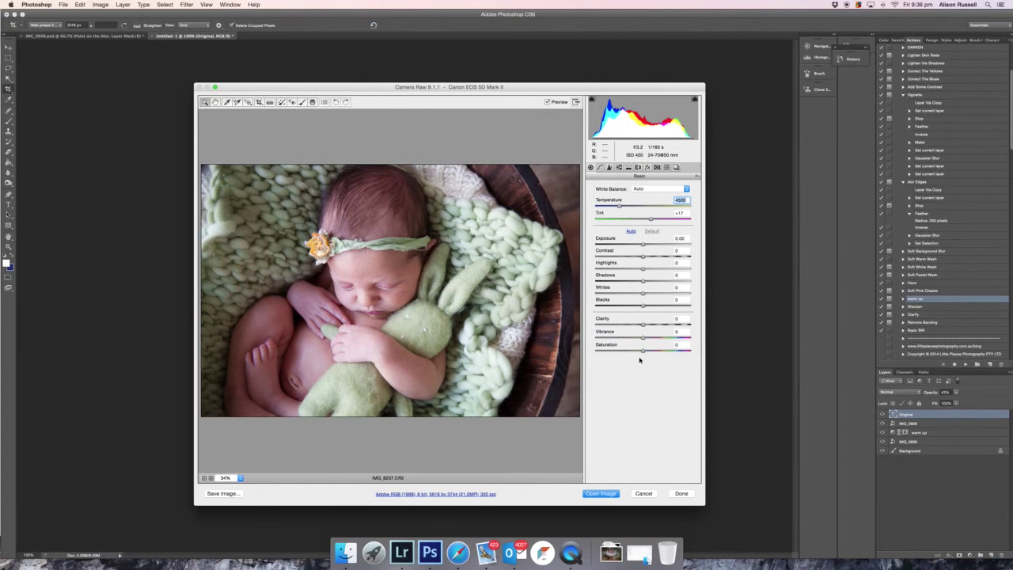
- Set Exposure to +0.05, Contrast to -24, Highlights to -41 and Whites to -38
left_click(628, 257)
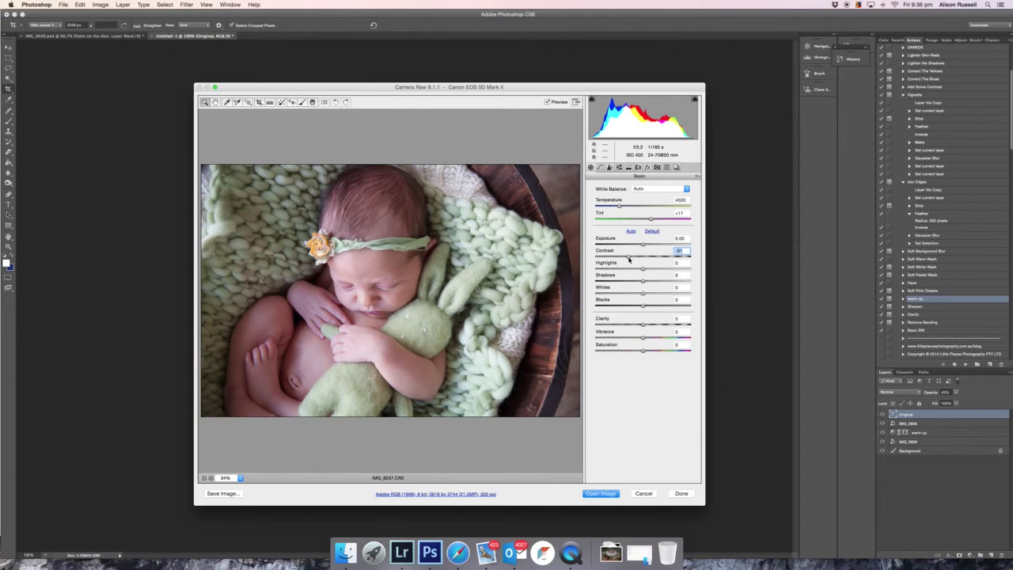
left_click_drag(631, 258, 637, 258)
left_click(624, 269)
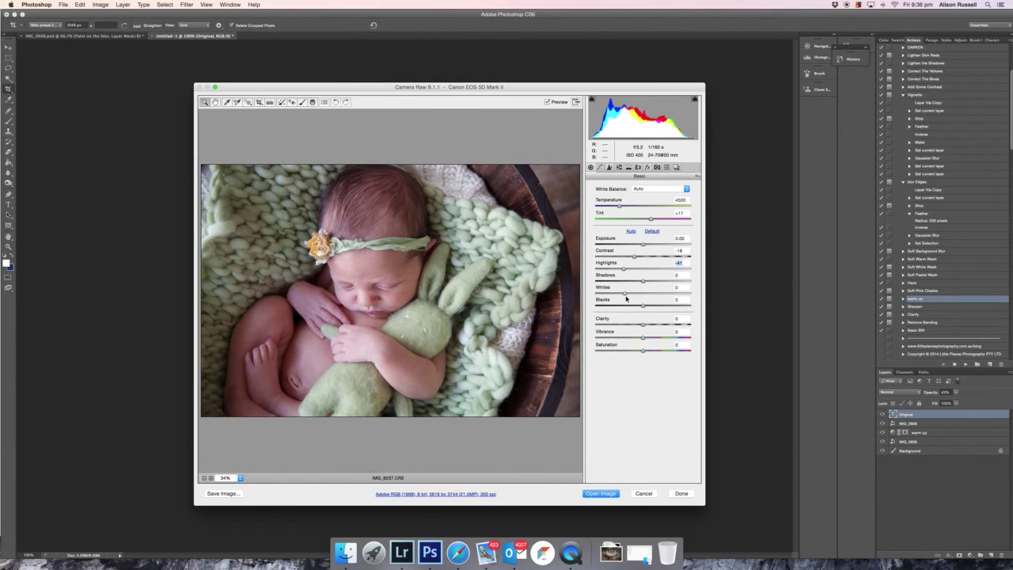
left_click(626, 294)
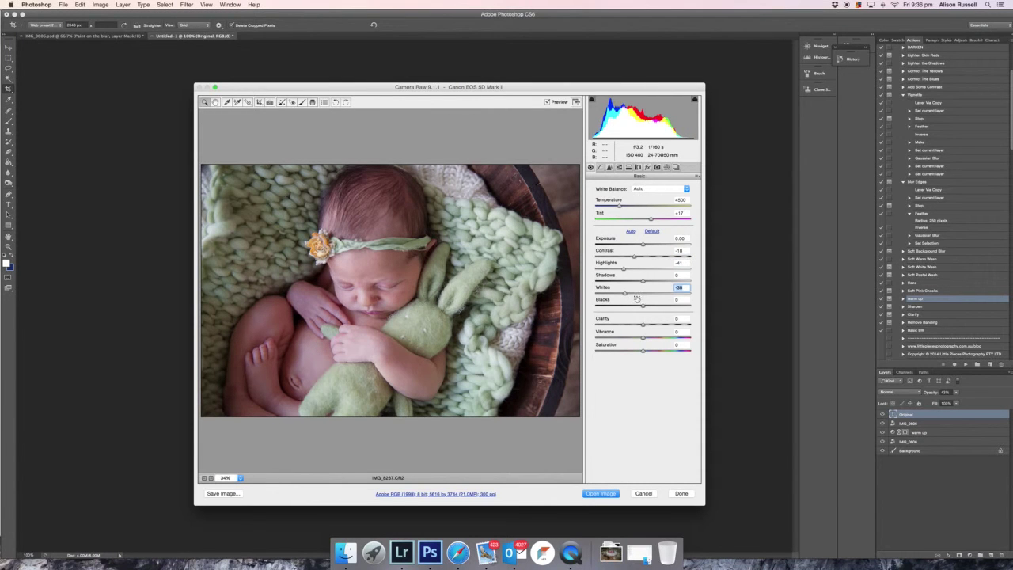
left_click(636, 257)
left_click_drag(643, 247, 629, 256)
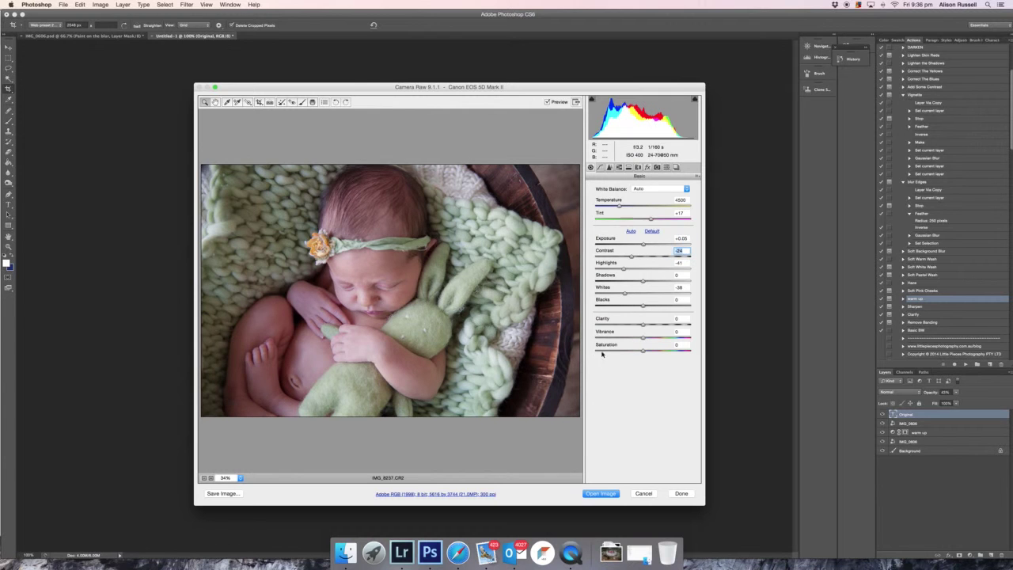
- Compare the photo with and without the raw adjustments, and open the adjusted image for editing
left_click(548, 102)
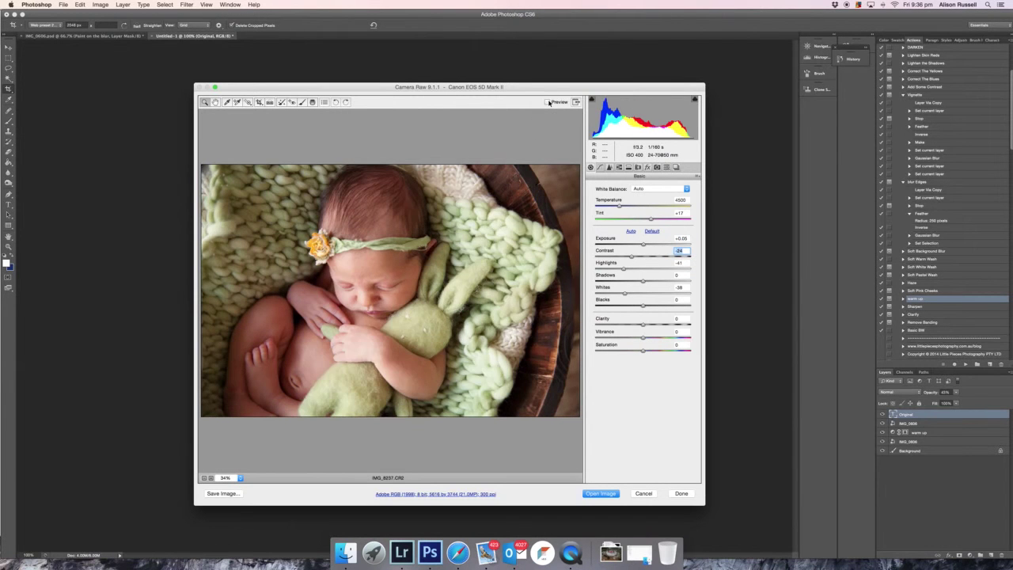
left_click(548, 101)
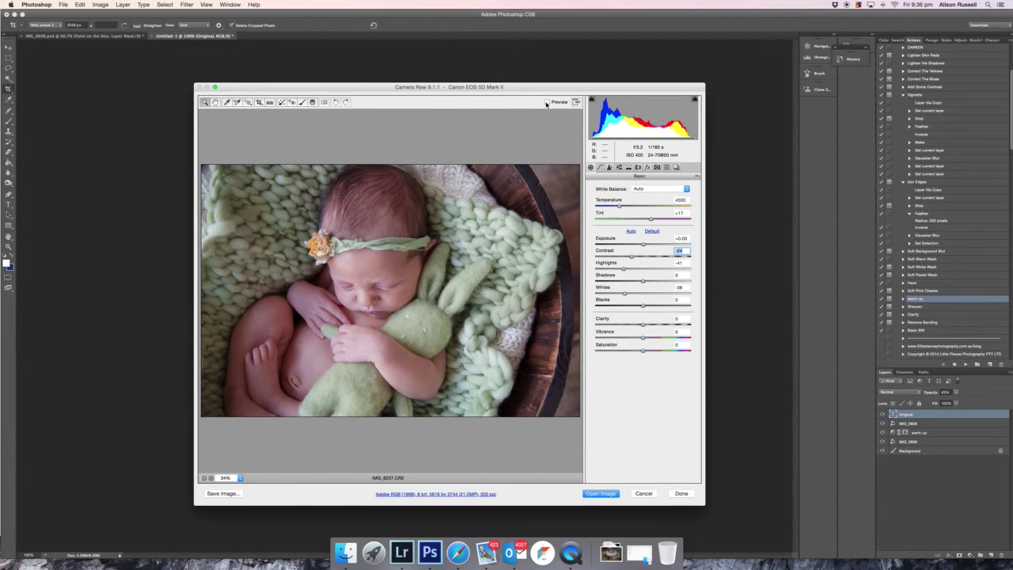
left_click(547, 101)
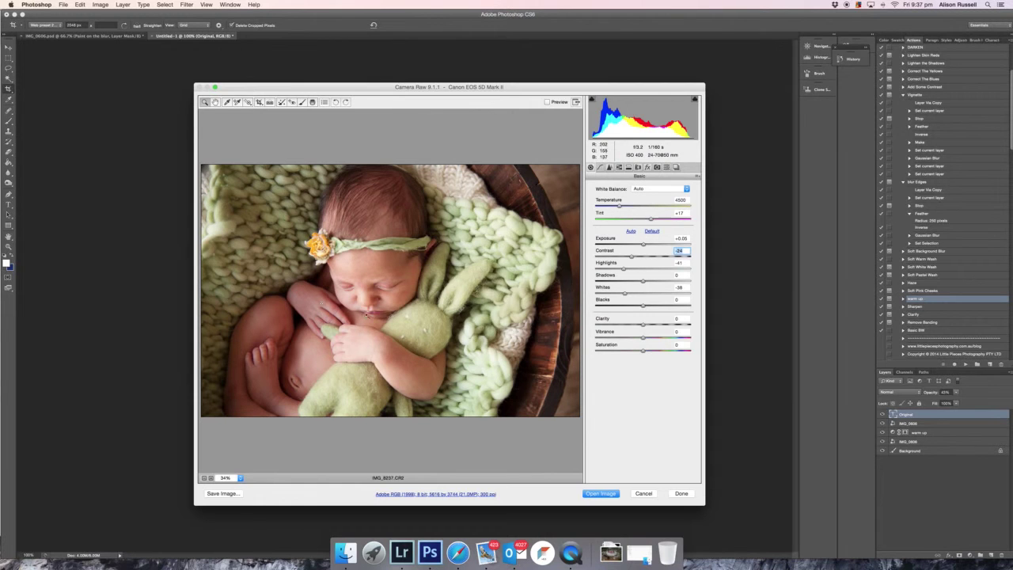
left_click(547, 102)
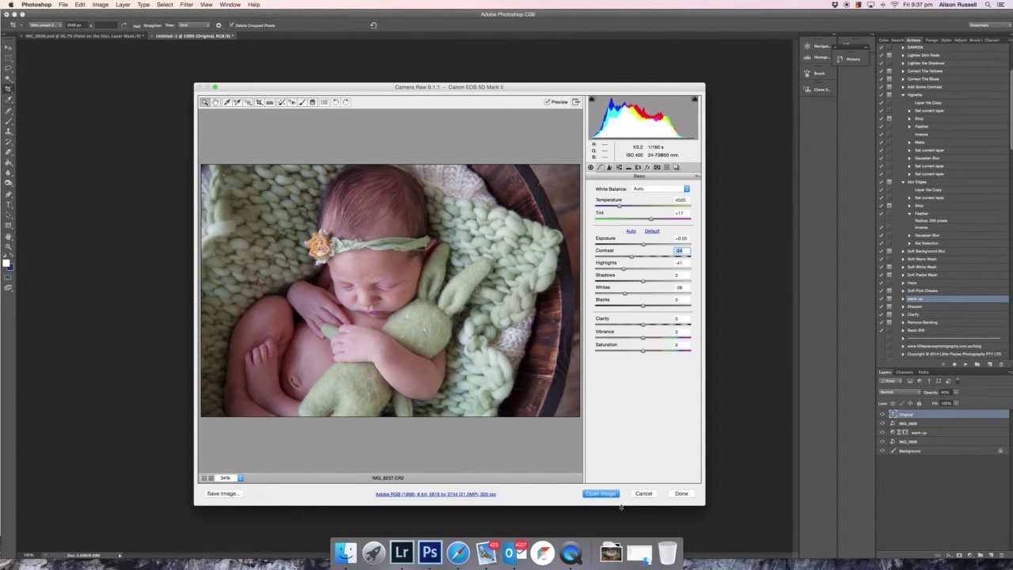
left_click(601, 493)
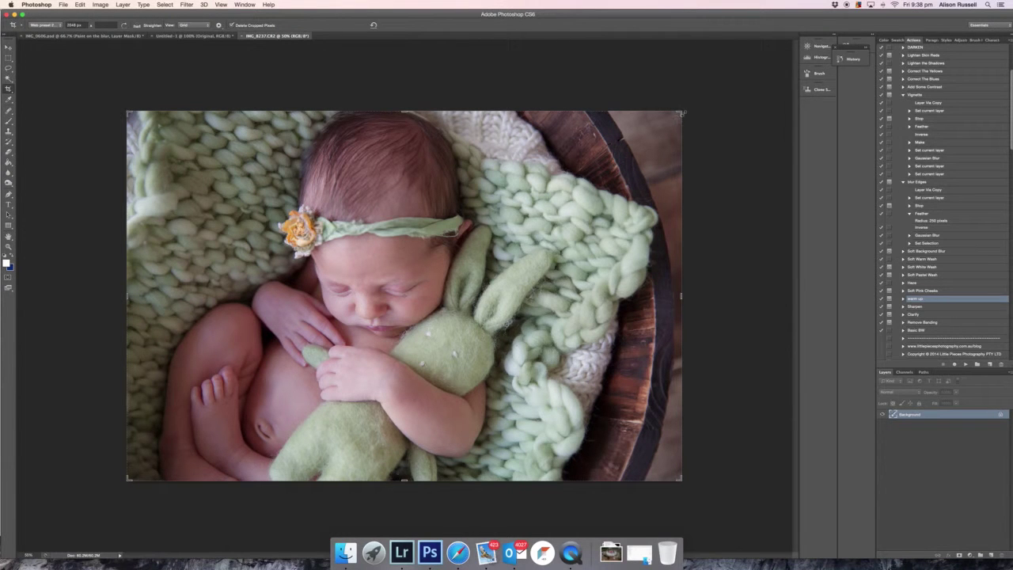
- Try a tighter, repositioned crop around the baby using the 2048 px web preset, and undo the crop
left_click_drag(683, 112, 657, 127)
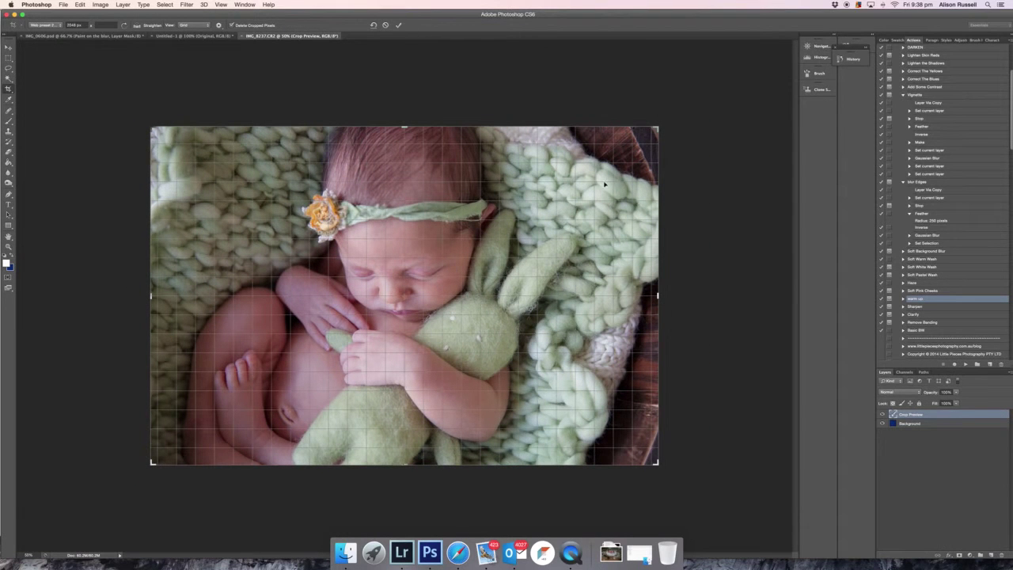
left_click_drag(659, 135, 684, 113)
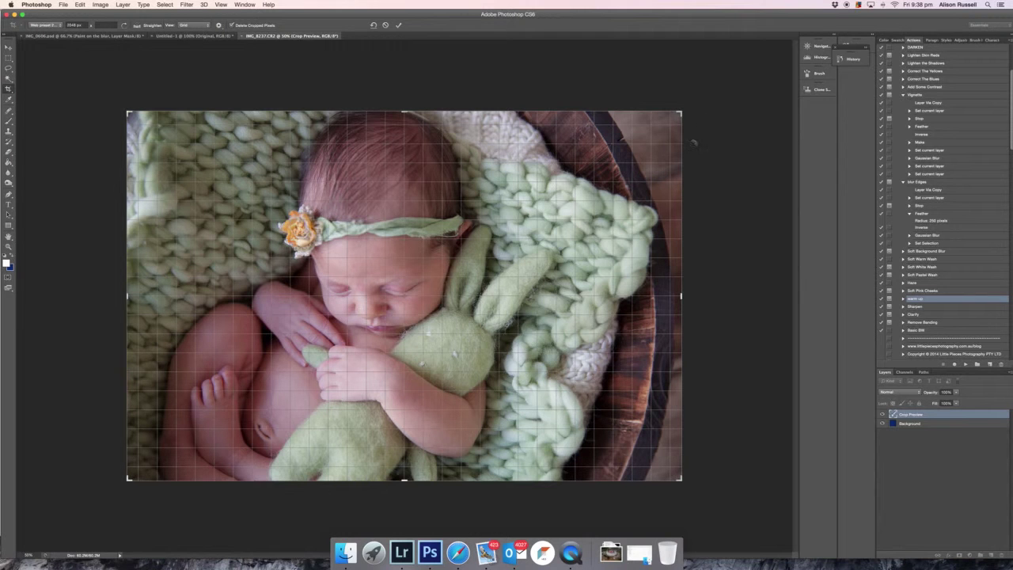
left_click_drag(681, 112, 642, 137)
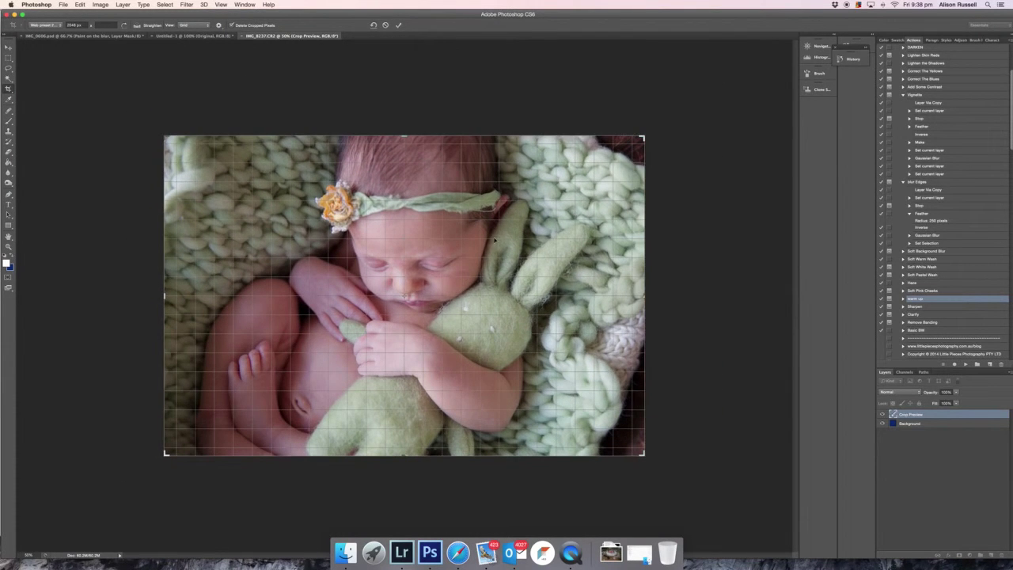
mouse_move(495, 240)
left_mouse_down()
mouse_move(517, 240)
mouse_move(508, 240)
left_mouse_up()
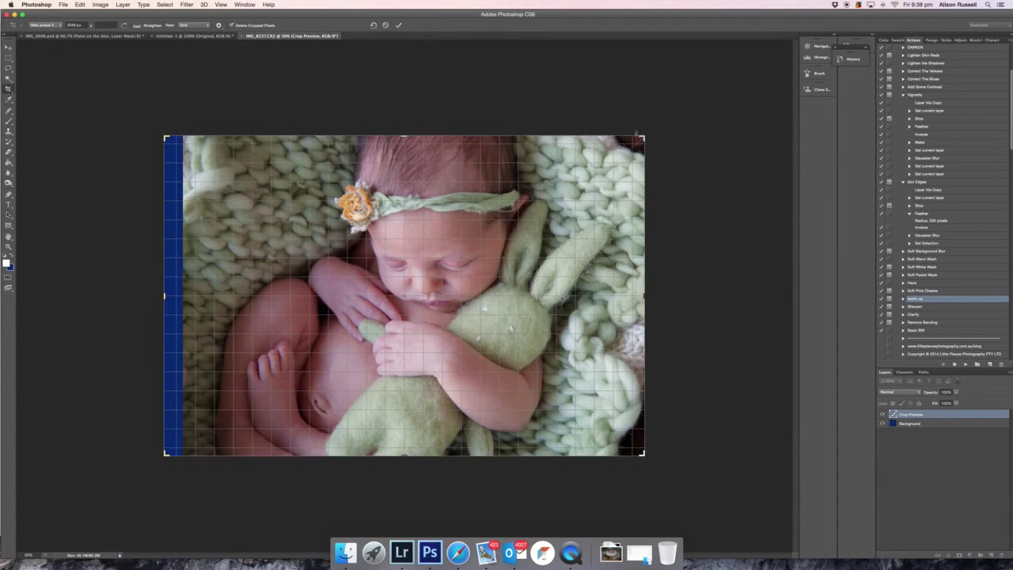
left_click_drag(642, 138, 635, 140)
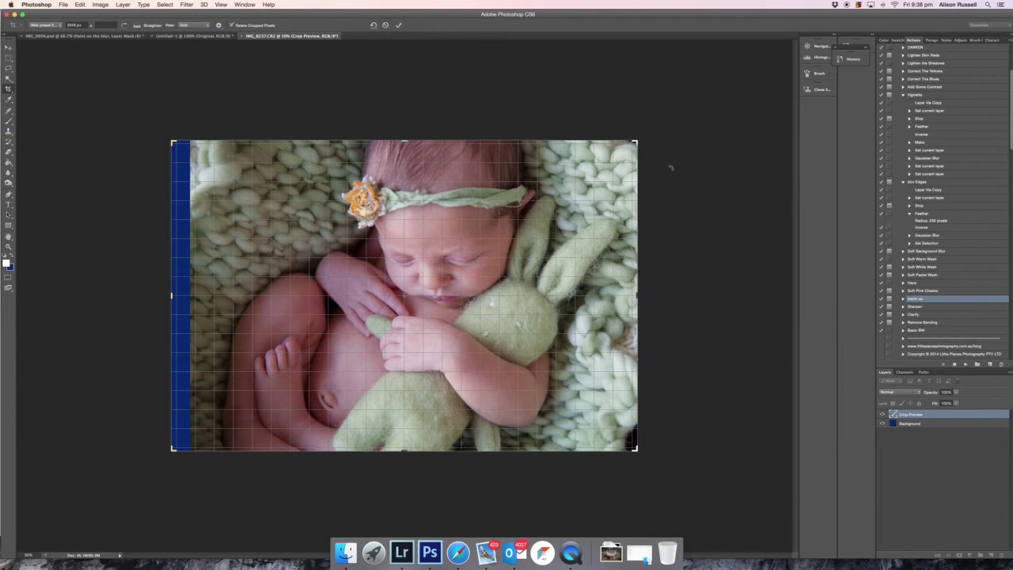
left_click_drag(616, 204, 616, 204)
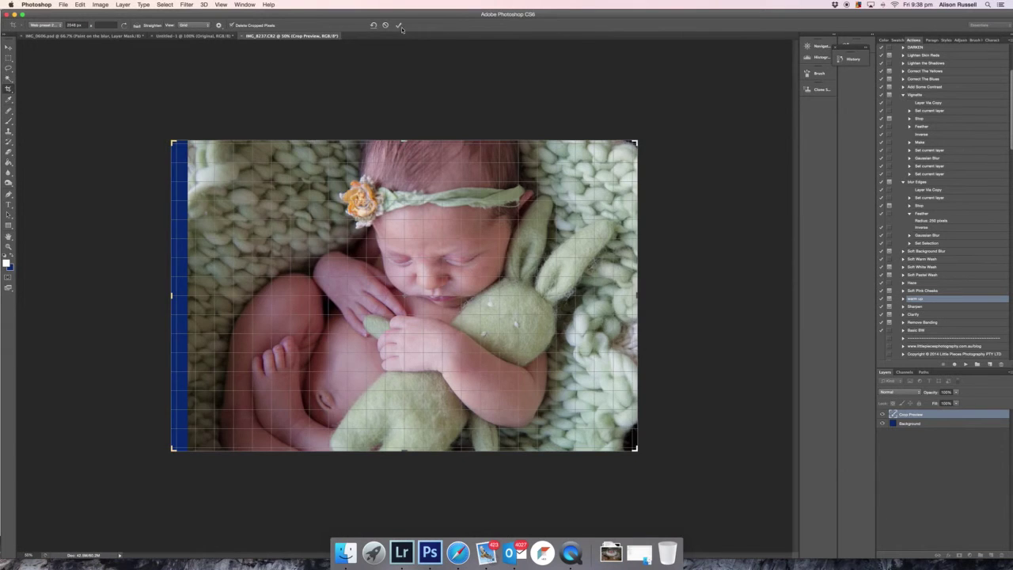
left_click(399, 25)
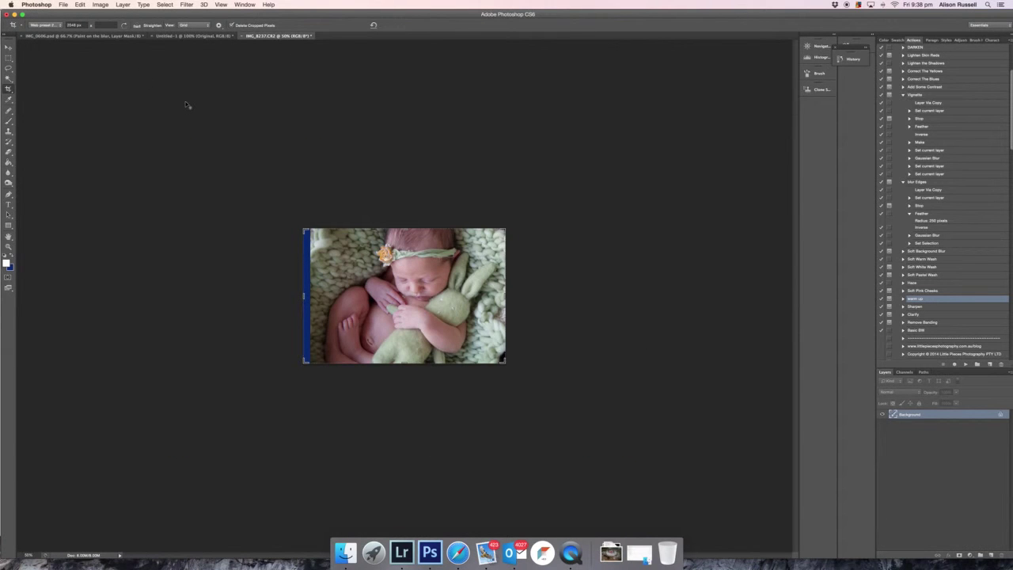
key("super+z")
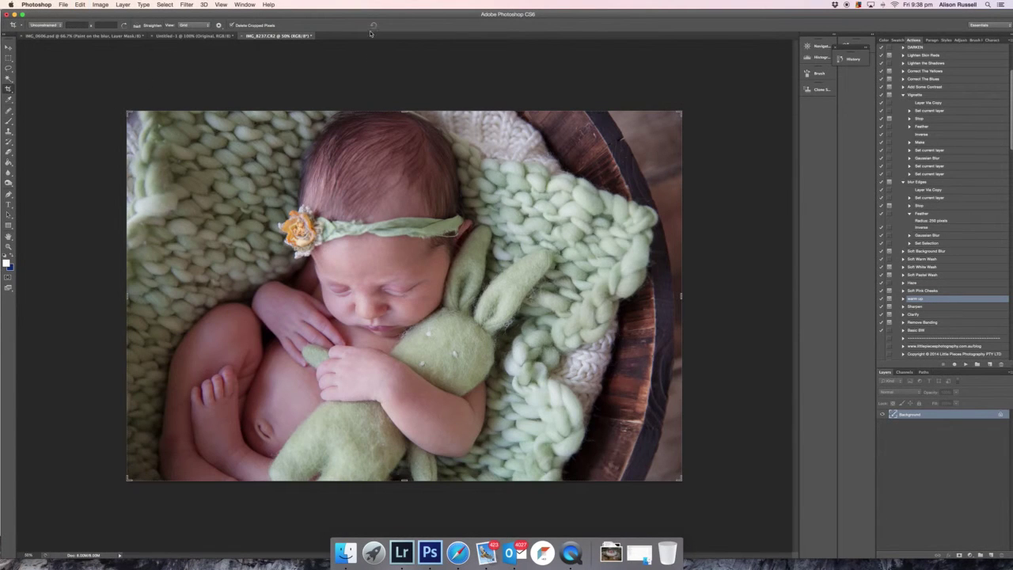
- Crop the photo closer around the baby with an unconstrained ratio, shifting the image to leave a blank strip along its left edge
left_click_drag(680, 110, 645, 117)
left_click_drag(546, 217, 563, 216)
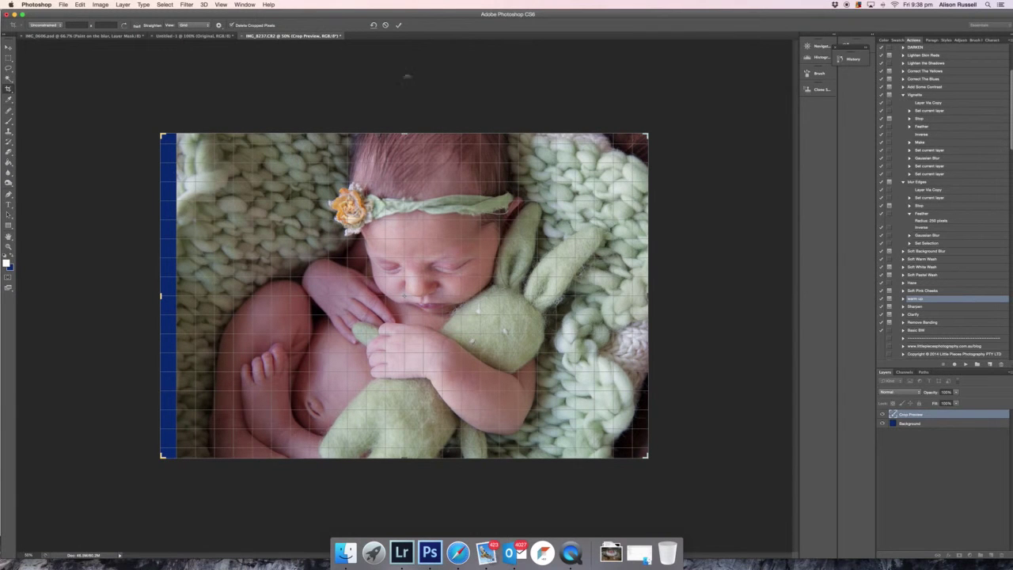
left_click(398, 24)
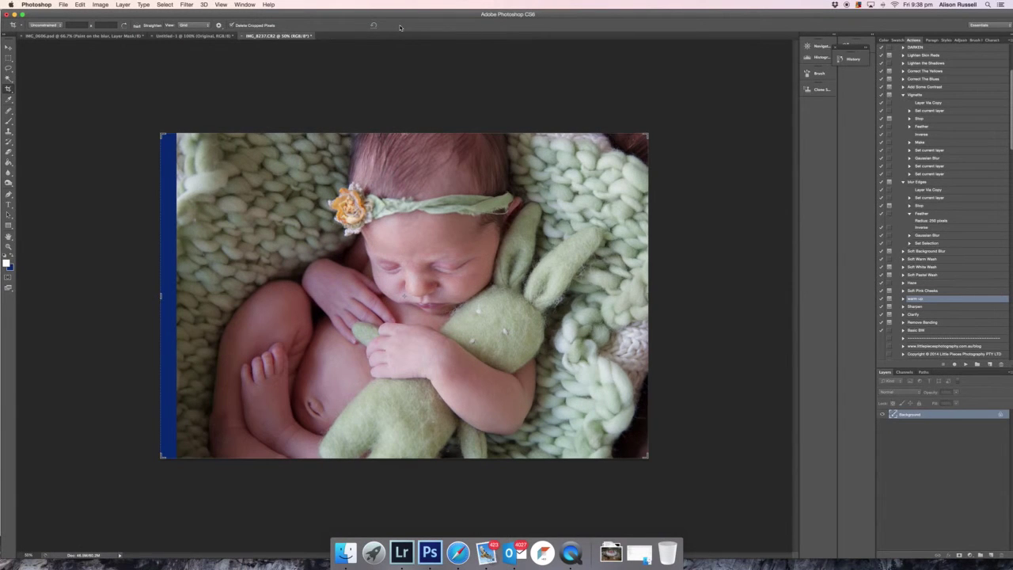
- Select the blue strip along the photo's left edge, fill it to match the knitted blanket, and deselect
key("m")
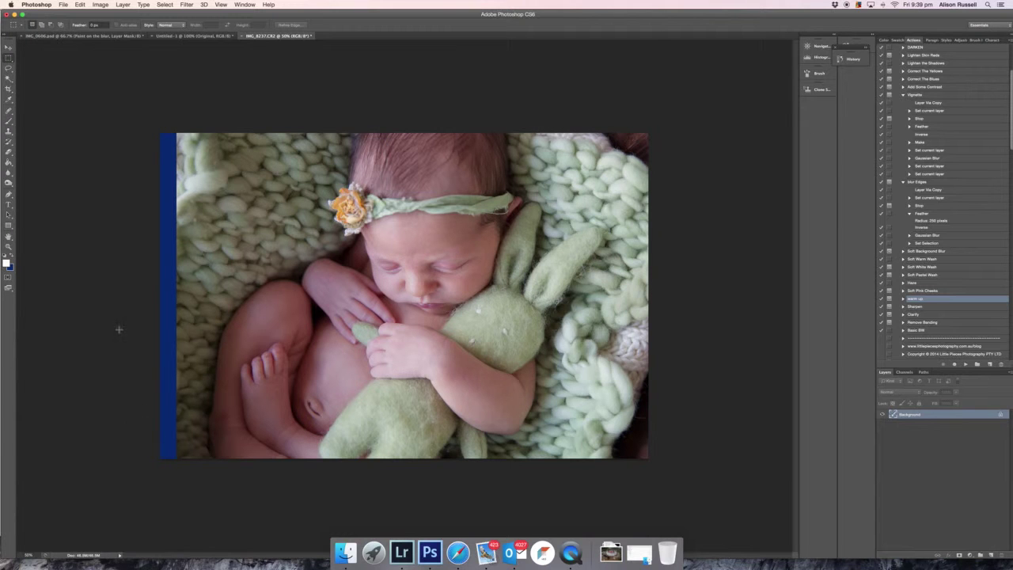
left_click_drag(160, 133, 179, 467)
key("shift+BackSpace")
key("Escape")
key("i")
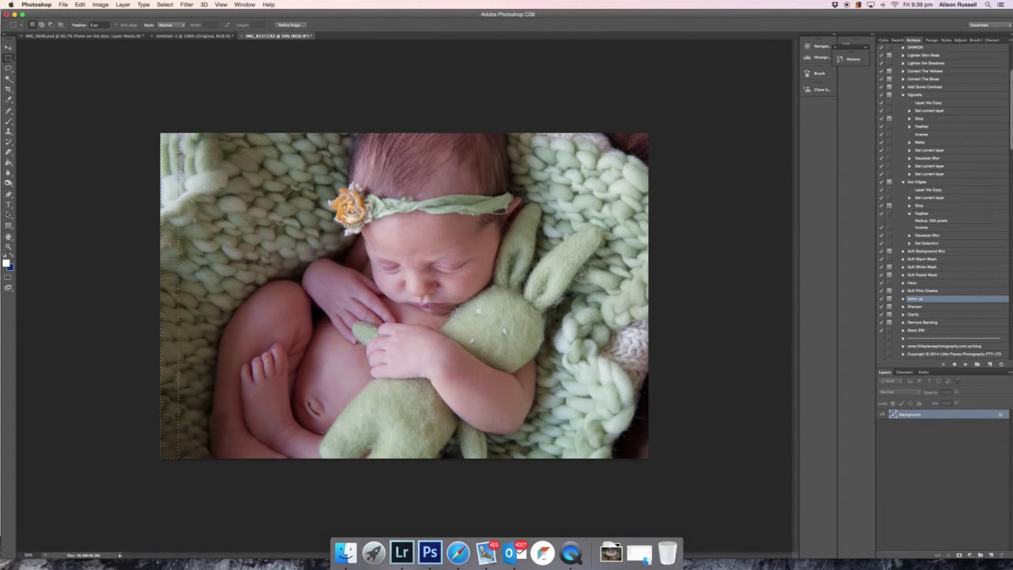
key("ctrl+d")
- Compare the opening state in the history with the latest Deselect state, and save the latest state as a new snapshot
left_click(851, 59)
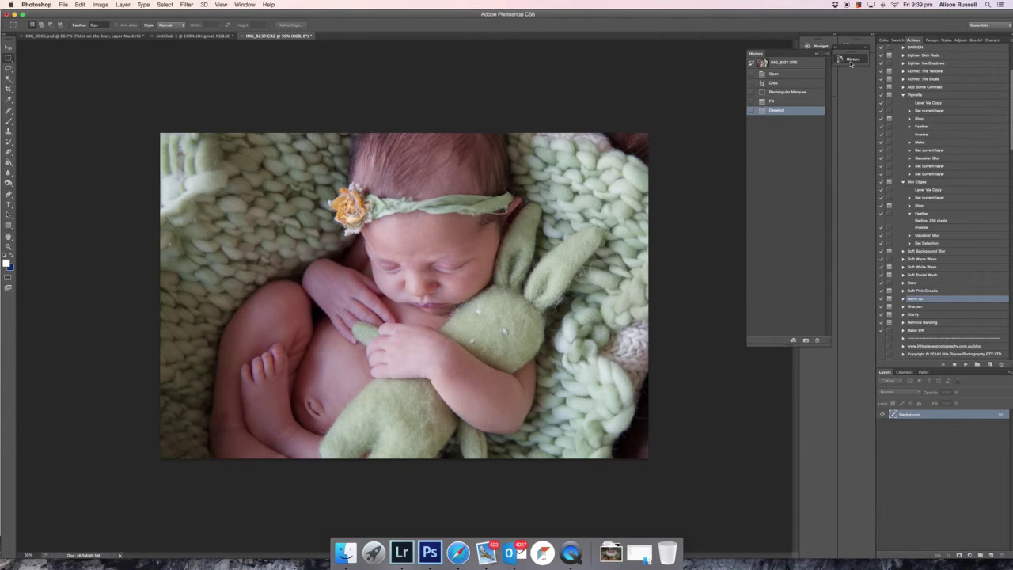
left_click(785, 63)
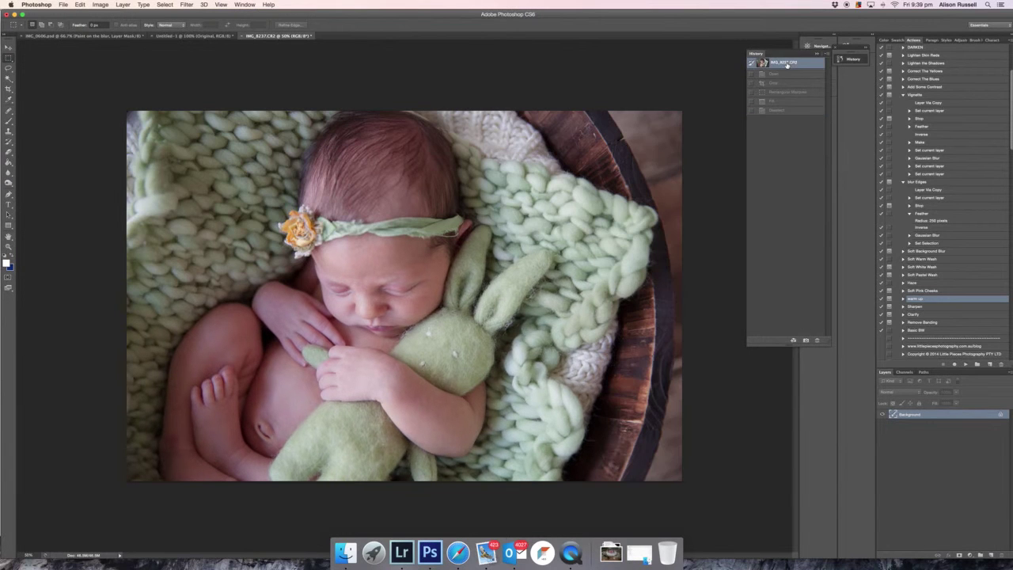
left_click(780, 111)
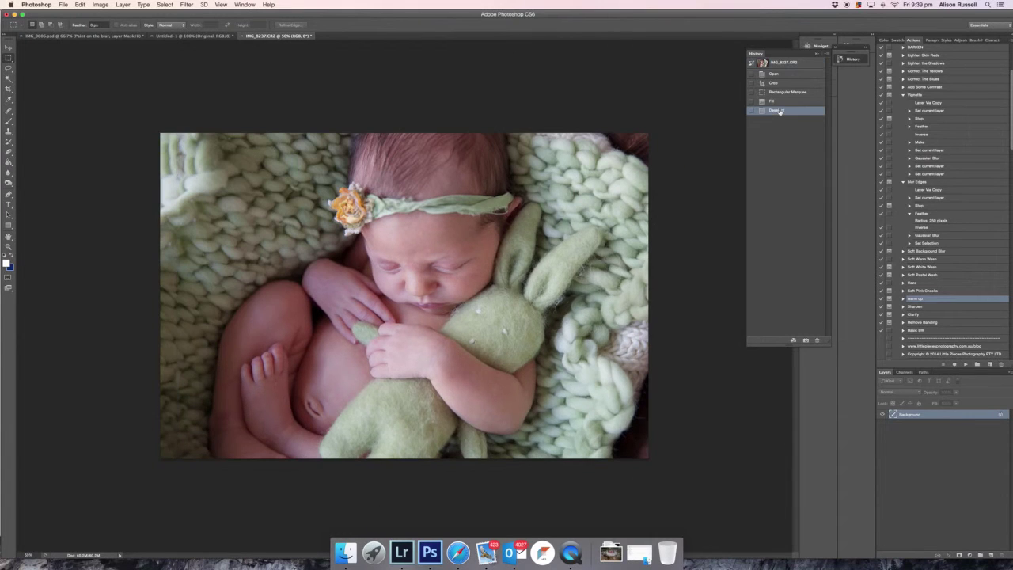
left_click(806, 339)
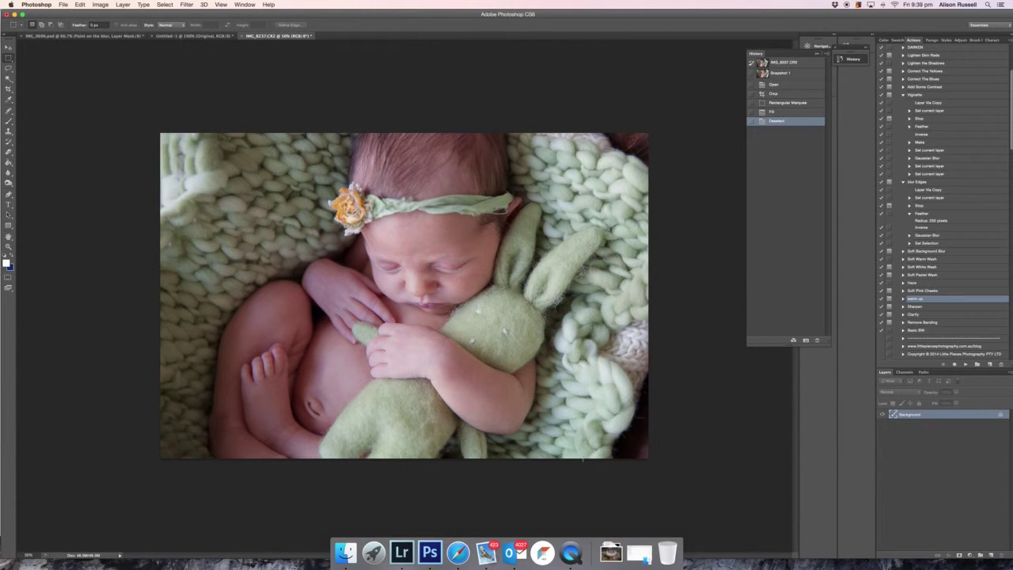
- Duplicate the background twice to stack two copies of the photo above it
key("super+minus")
key("super+plus")
key("super+plus")
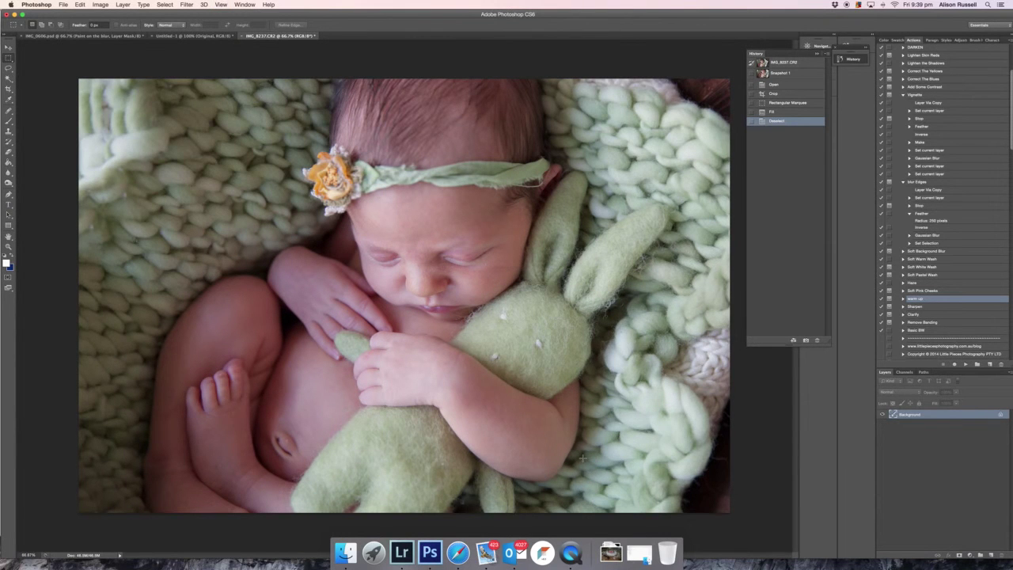
key("super+plus")
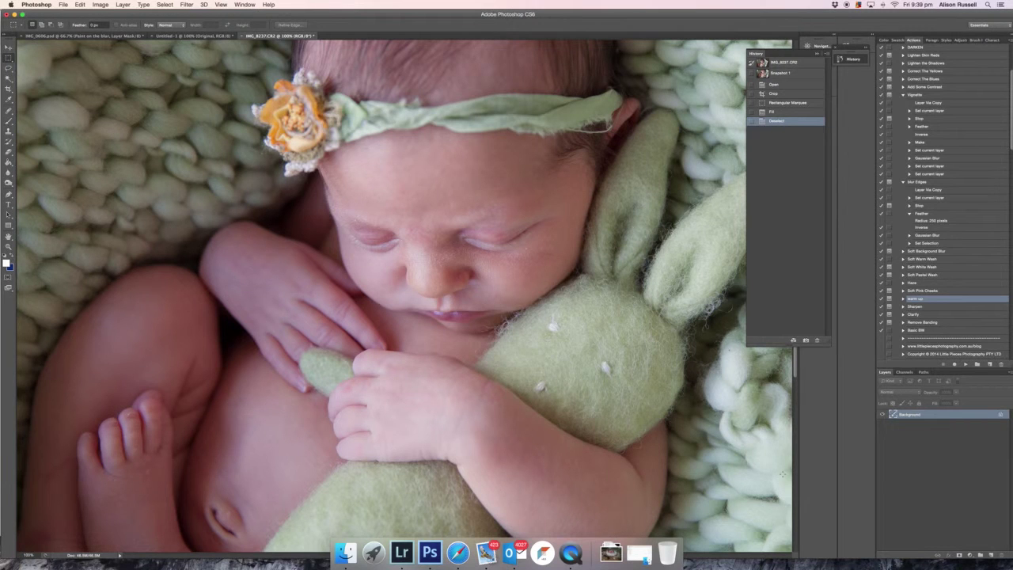
key("super+j")
key("super+j")
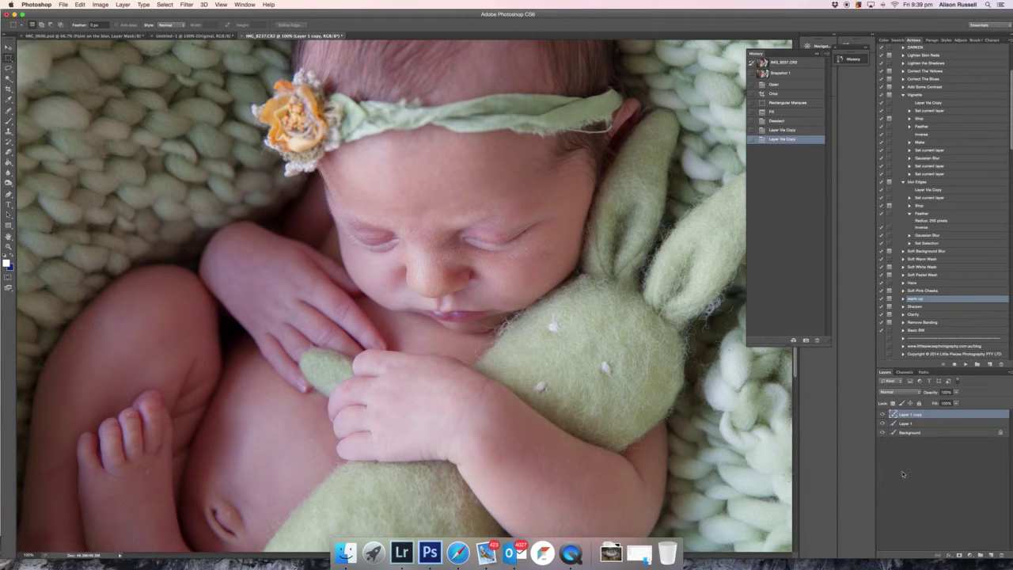
- Hide the uppermost photo copy and apply a Gaussian Blur with a radius of 8.9 pixels to Layer 1
left_click(882, 414)
left_click(927, 426)
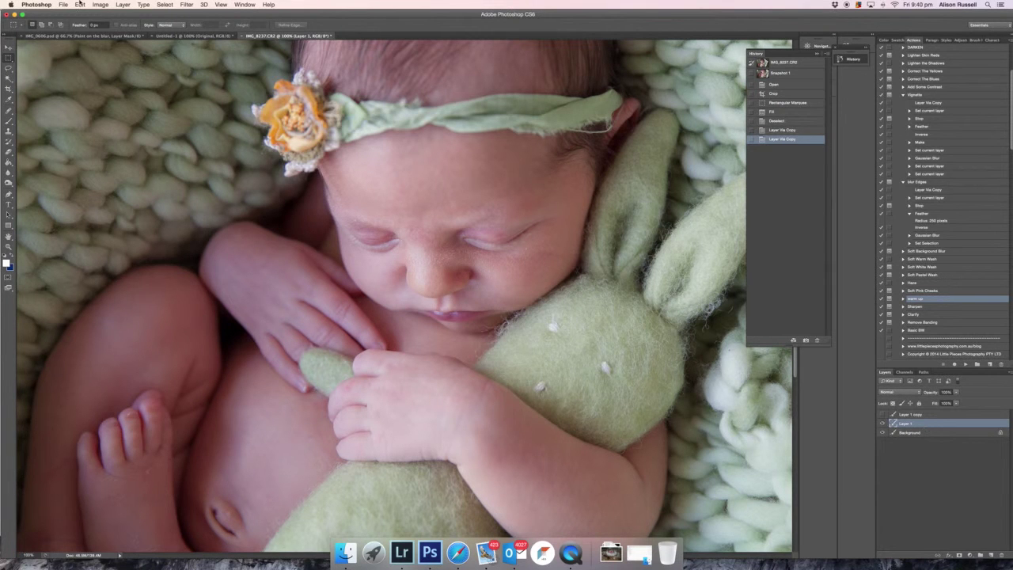
left_click(123, 4)
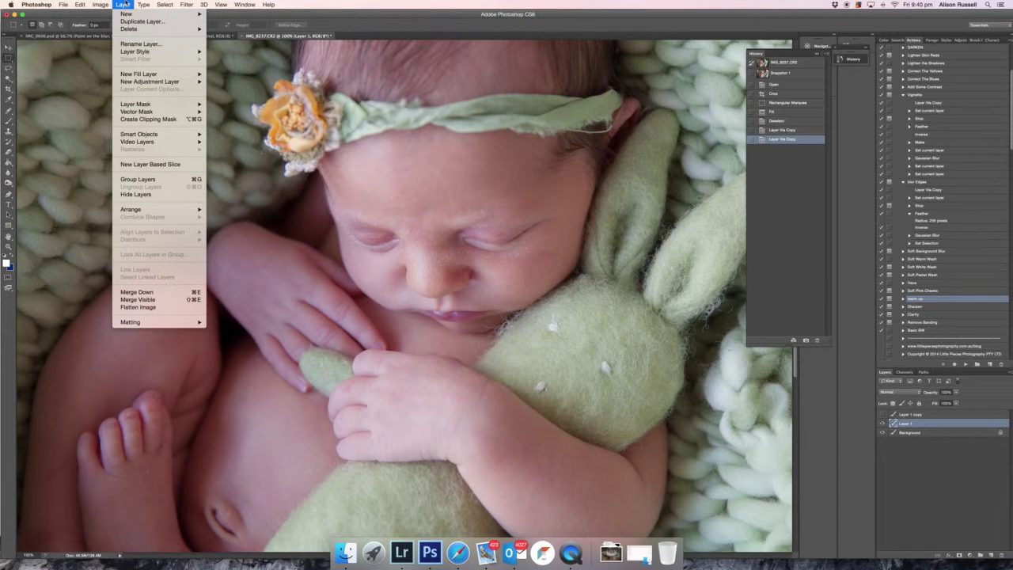
mouse_move(187, 4)
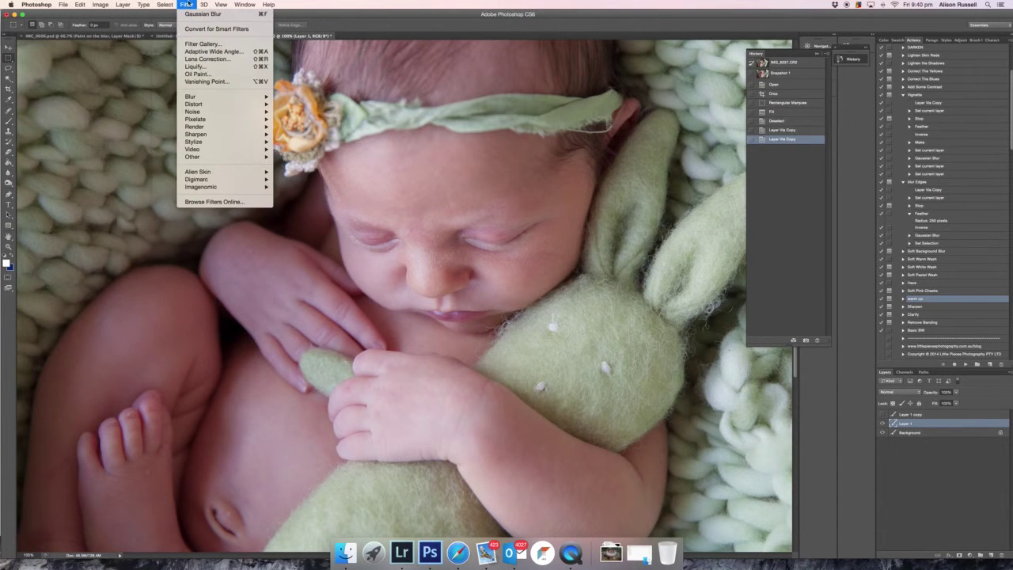
mouse_move(229, 96)
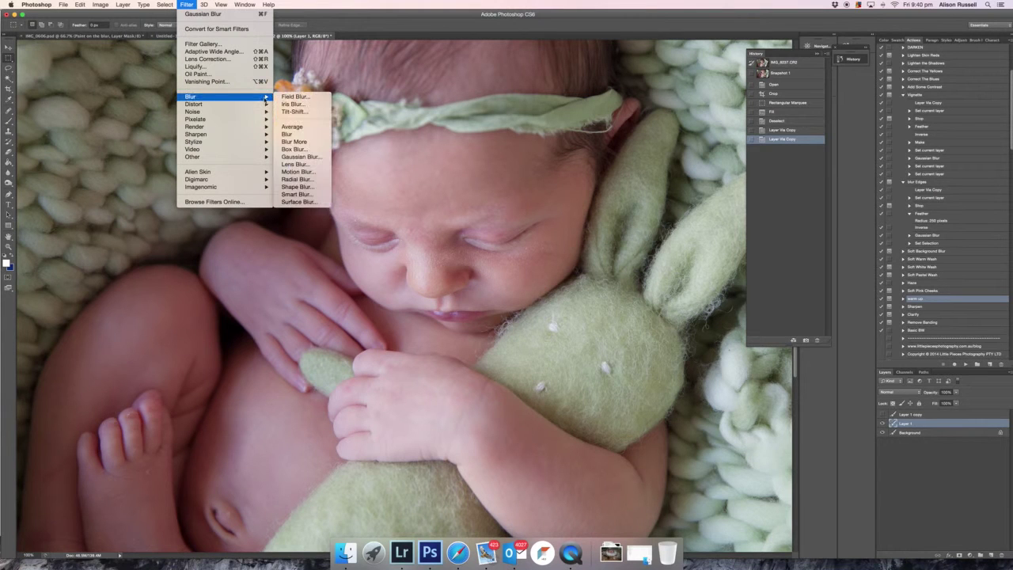
left_click(289, 158)
left_click_drag(700, 320, 703, 323)
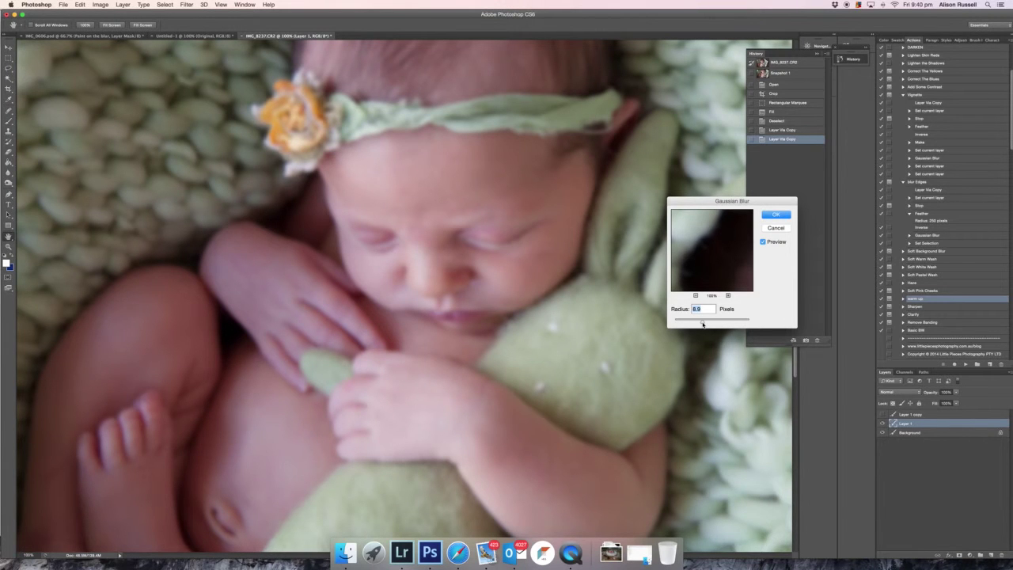
left_click(776, 215)
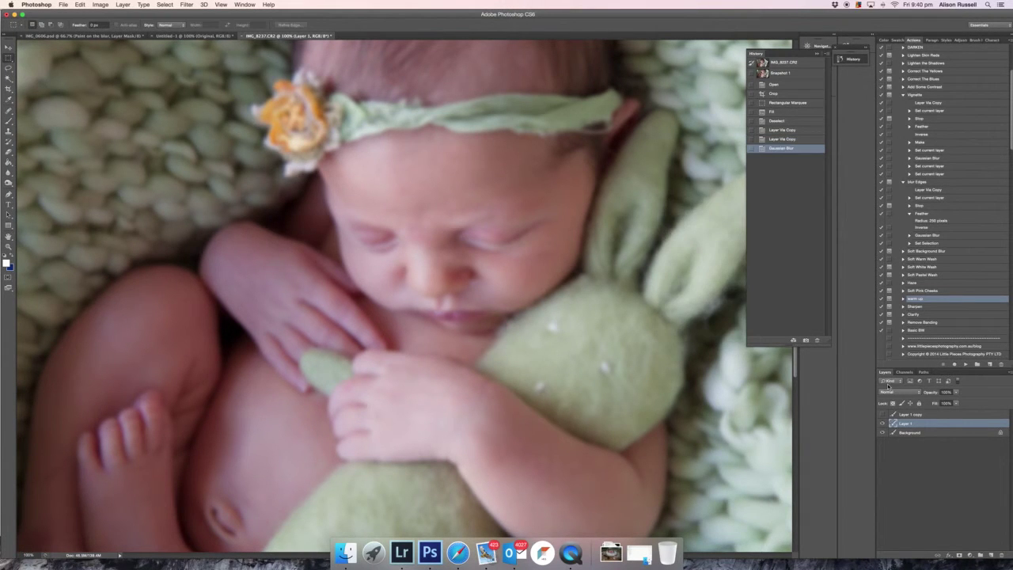
- Show the uppermost copy, apply inverted Layer 1 to it using Add with scale 2 and offset 0, and set its blend mode to Linear Light
left_click(883, 414)
left_click(912, 414)
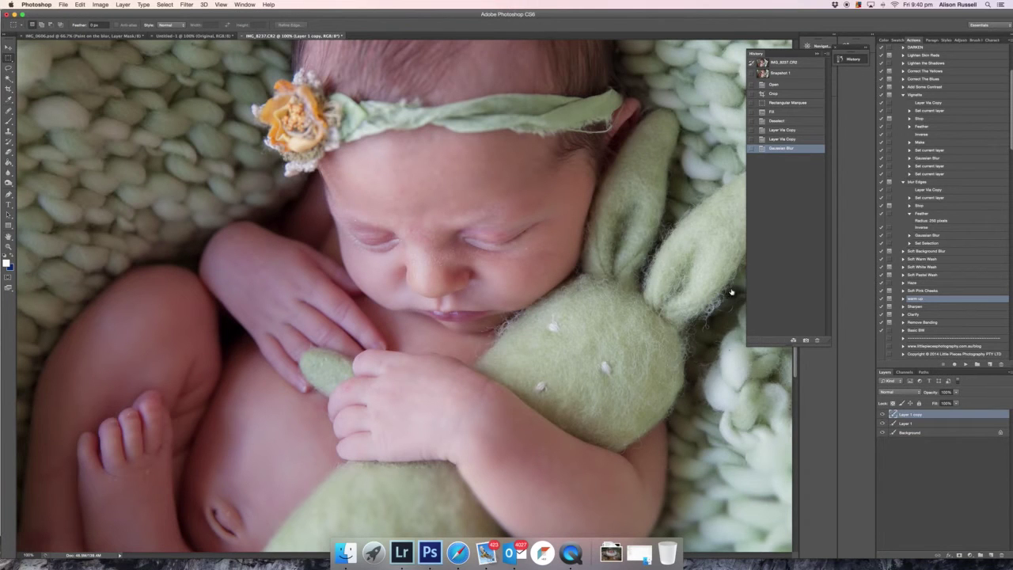
left_click(101, 4)
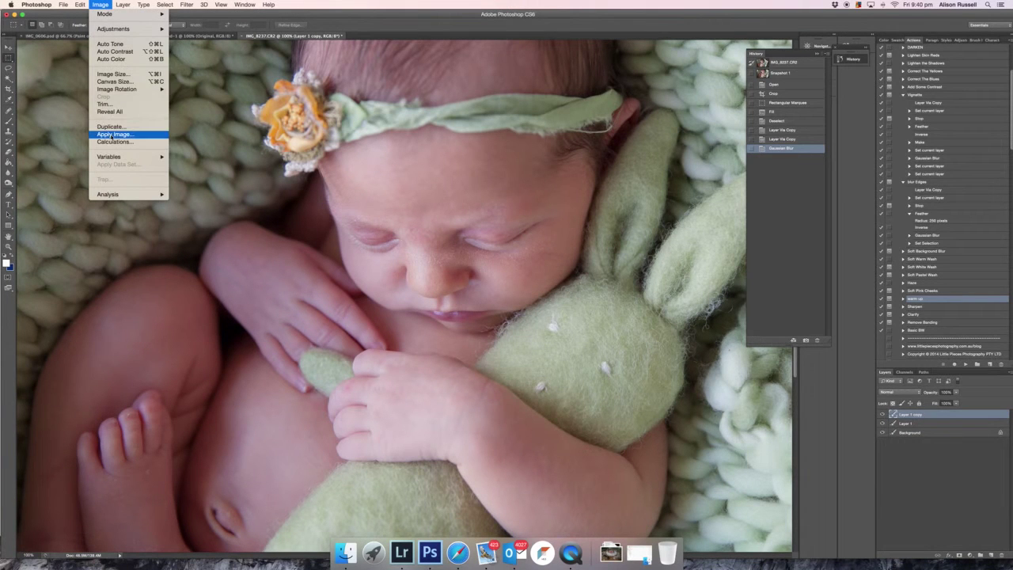
left_click(115, 134)
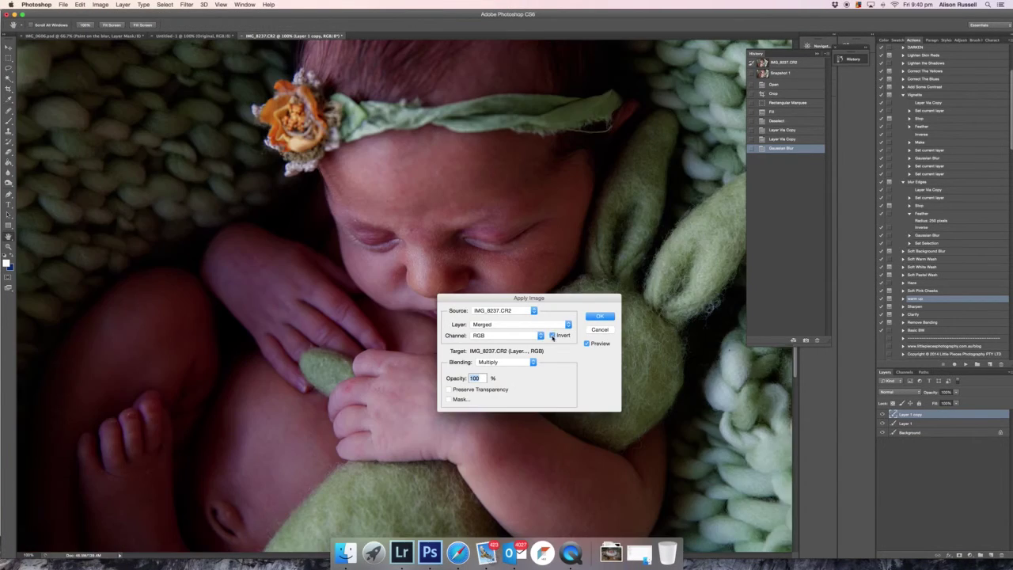
left_click(555, 335)
left_click(532, 325)
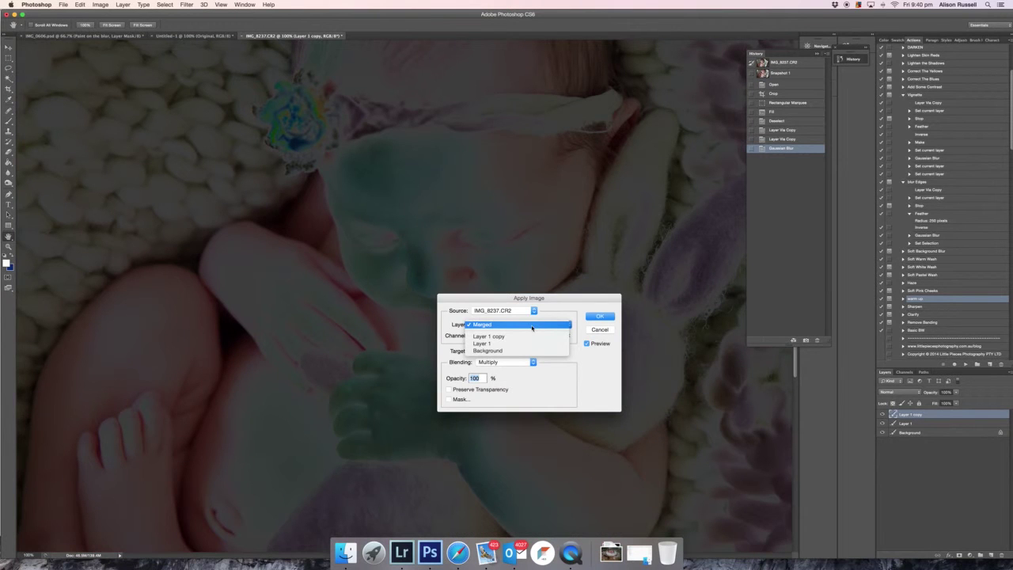
left_click(523, 343)
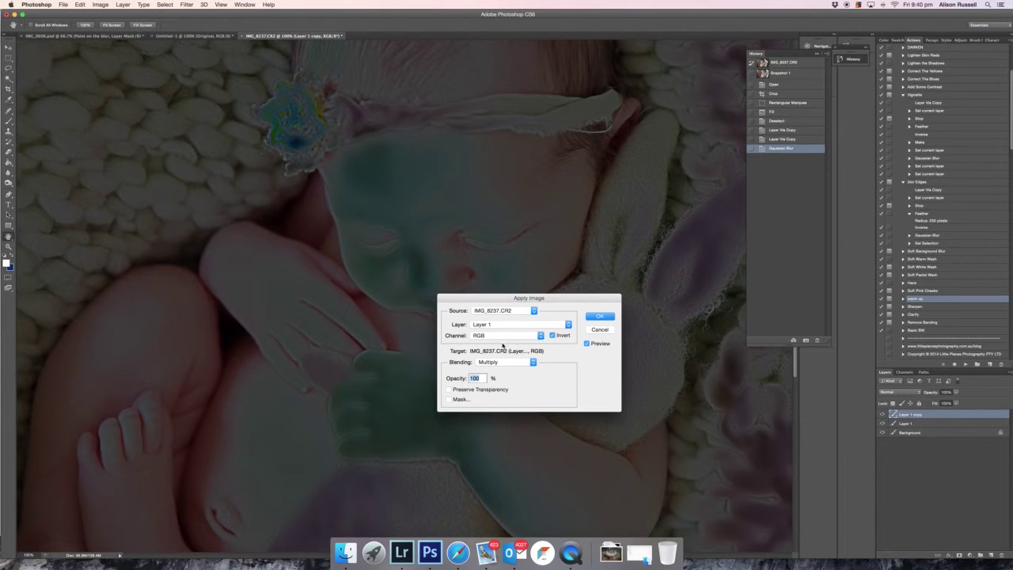
left_click(534, 362)
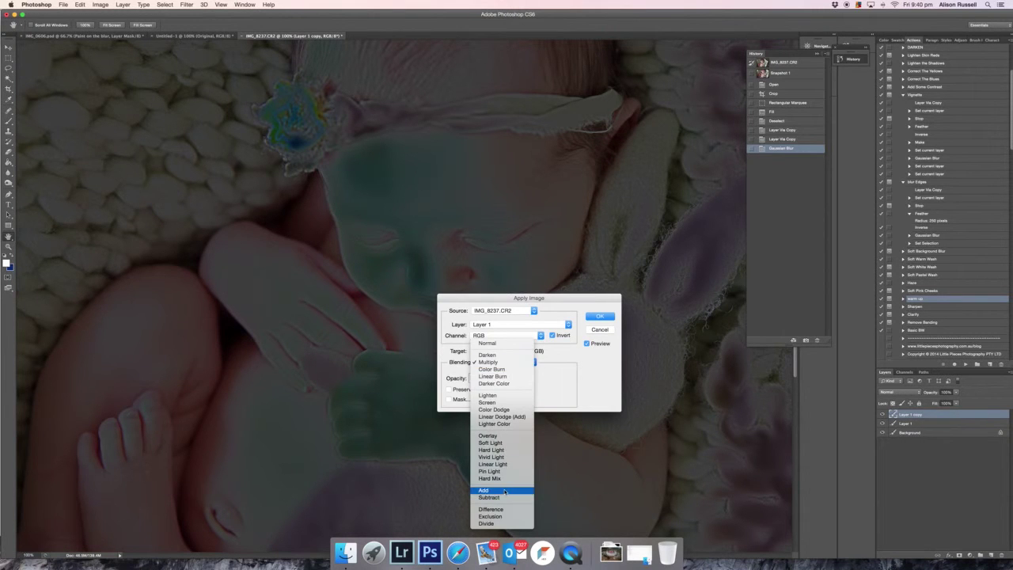
left_click(491, 432)
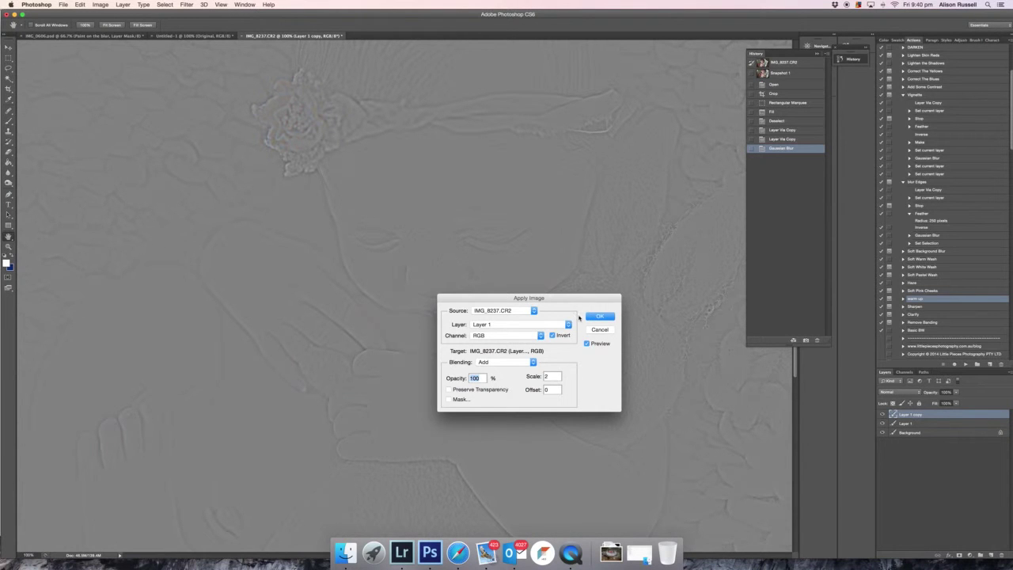
left_click(599, 316)
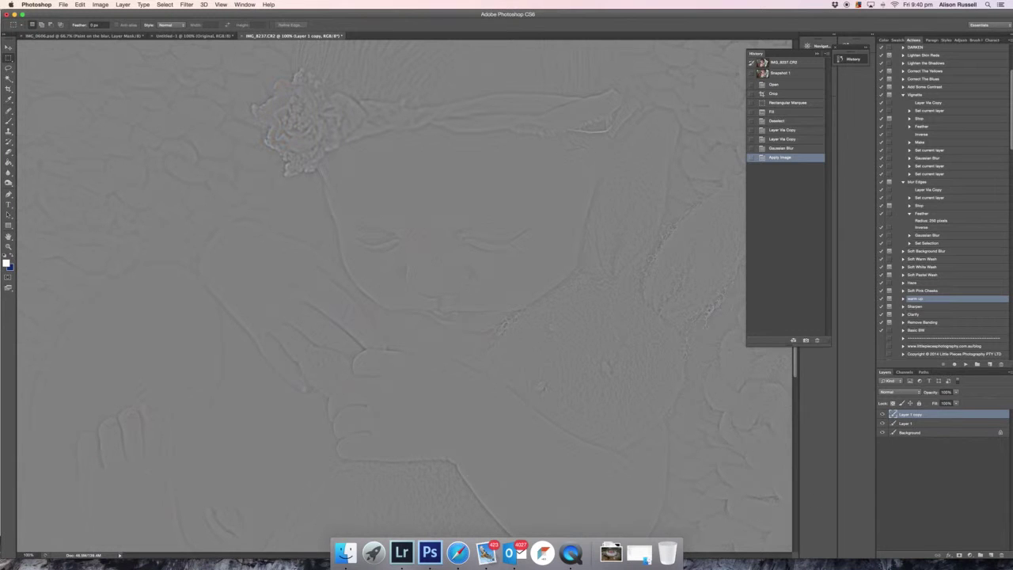
left_click(896, 391)
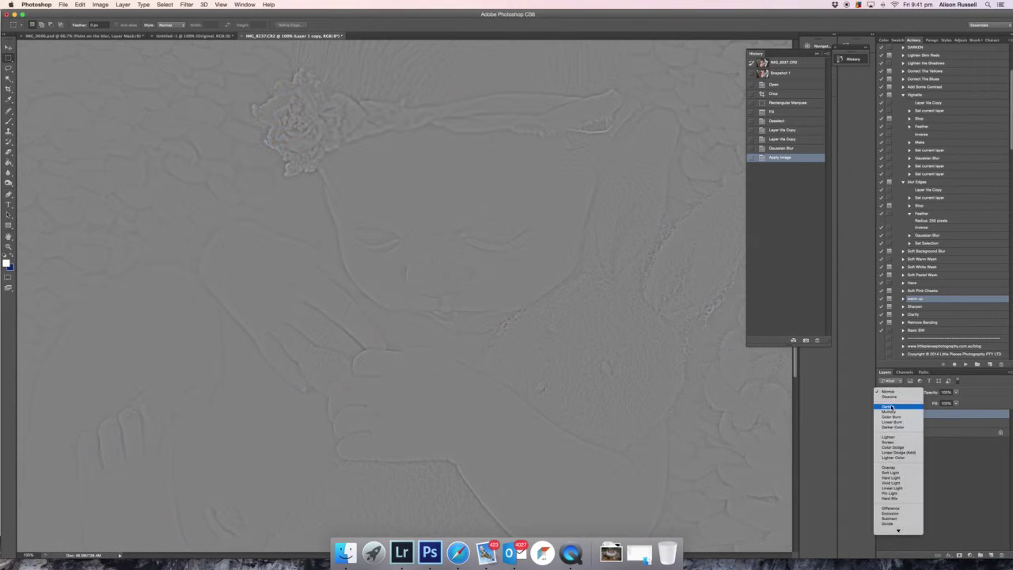
left_click(893, 488)
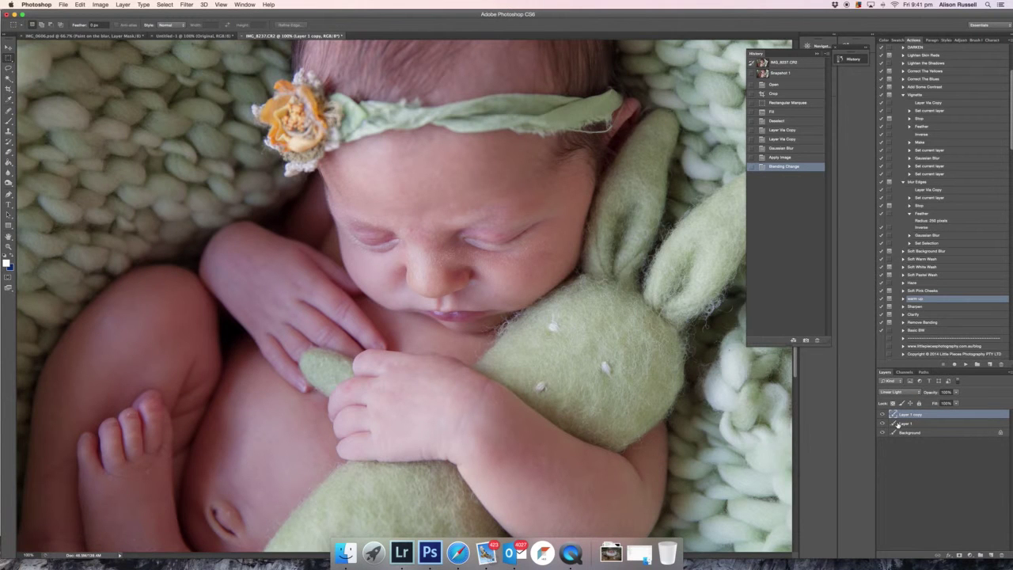
- Group Layer 1 and its copy into a group named FS with Normal mode and 55% opacity
left_click(902, 423, "shift")
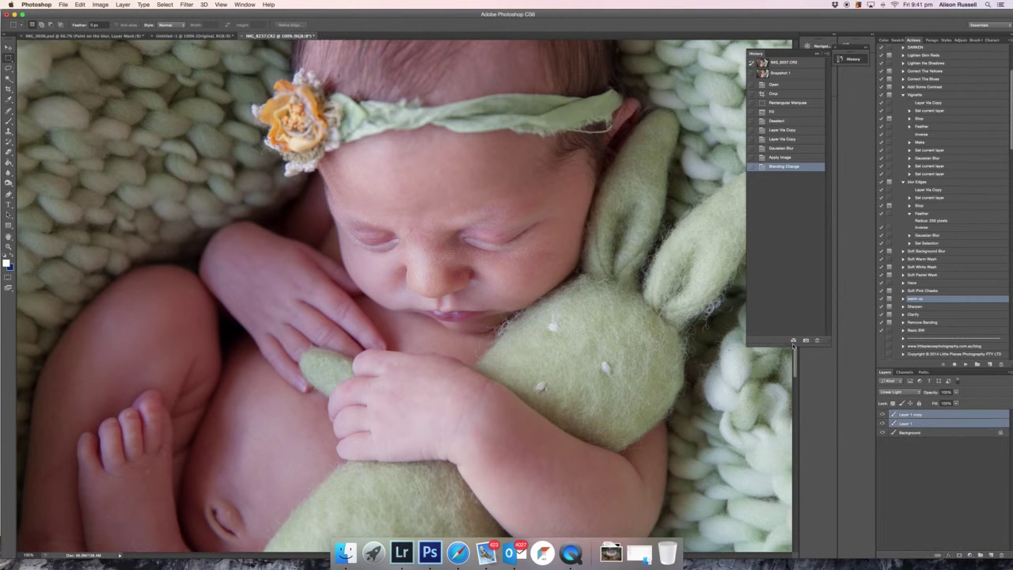
left_click(122, 5)
mouse_move(158, 13)
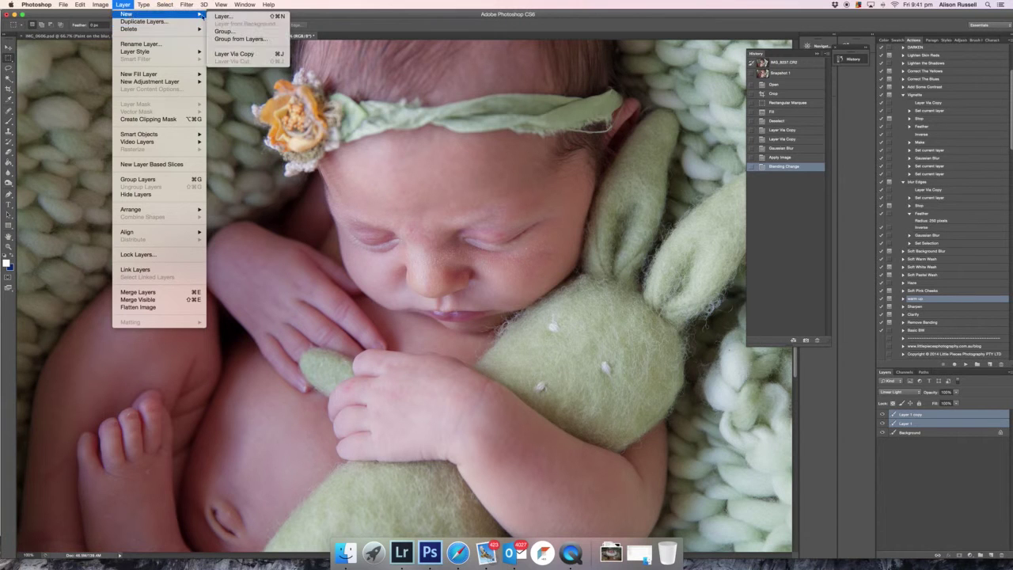
left_click(228, 39)
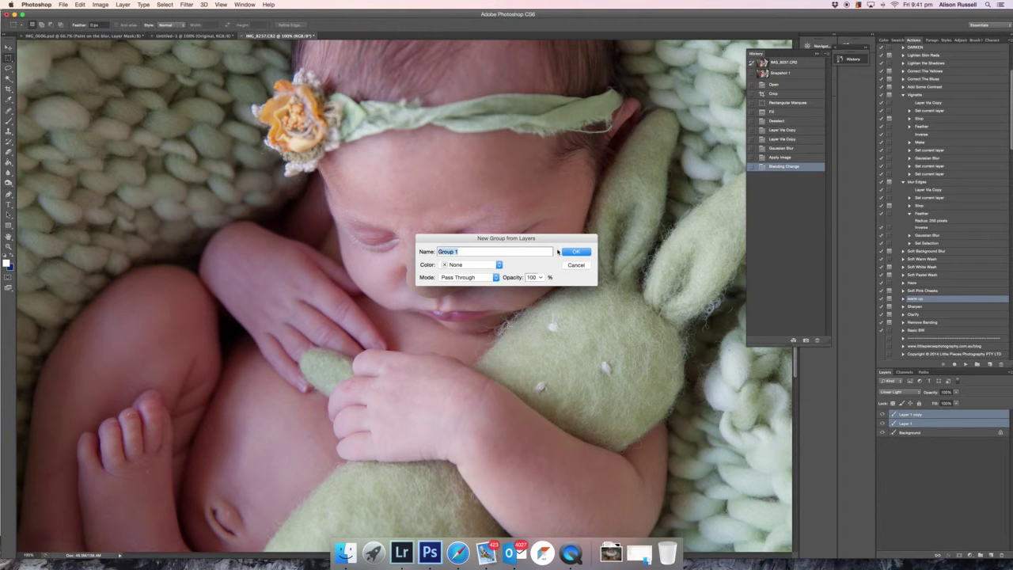
left_click(476, 277)
left_click(467, 408)
left_click(461, 279)
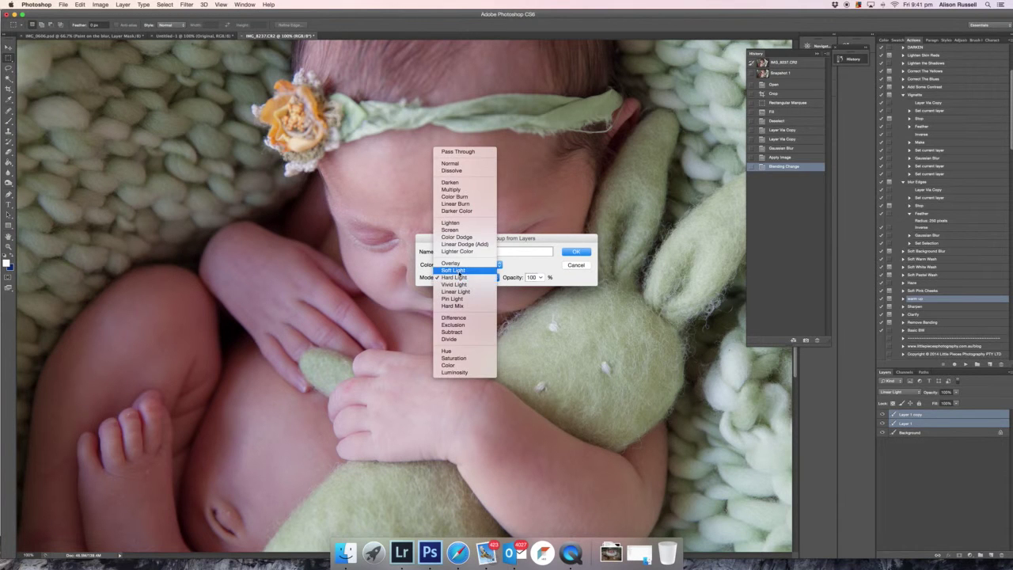
left_click(463, 270)
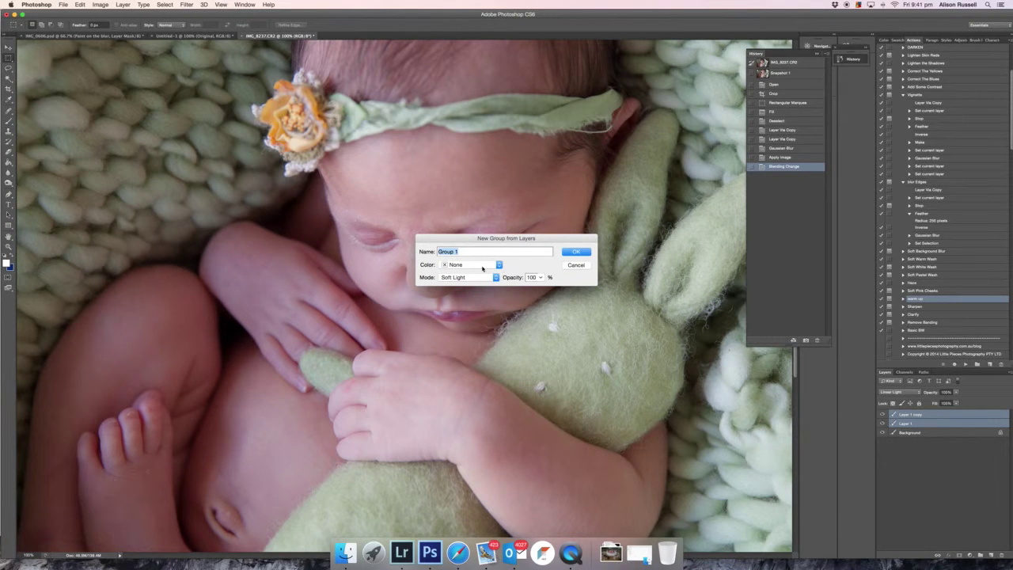
left_click(540, 277)
left_click_drag(544, 285, 525, 285)
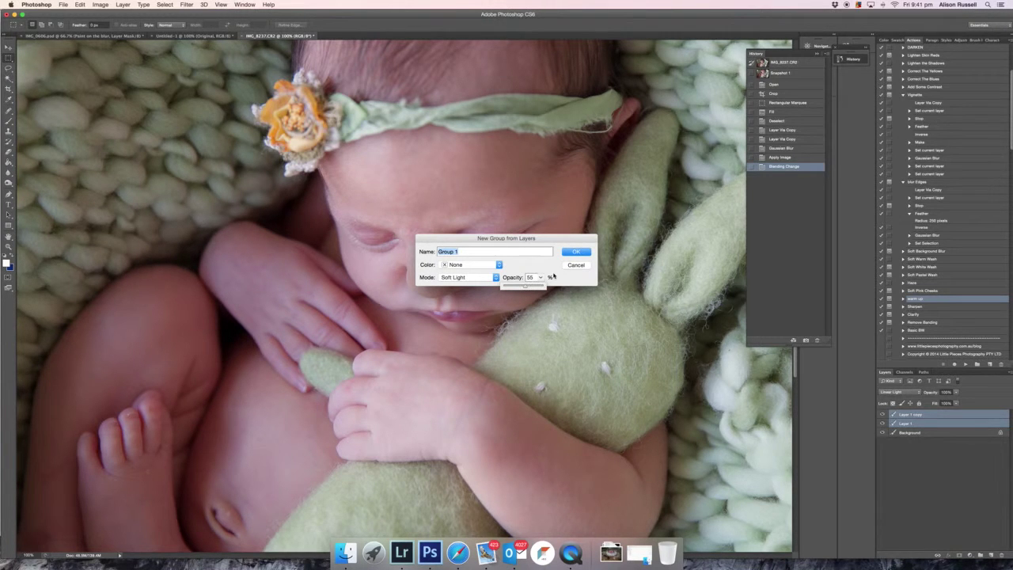
left_click(478, 257)
left_click(496, 279)
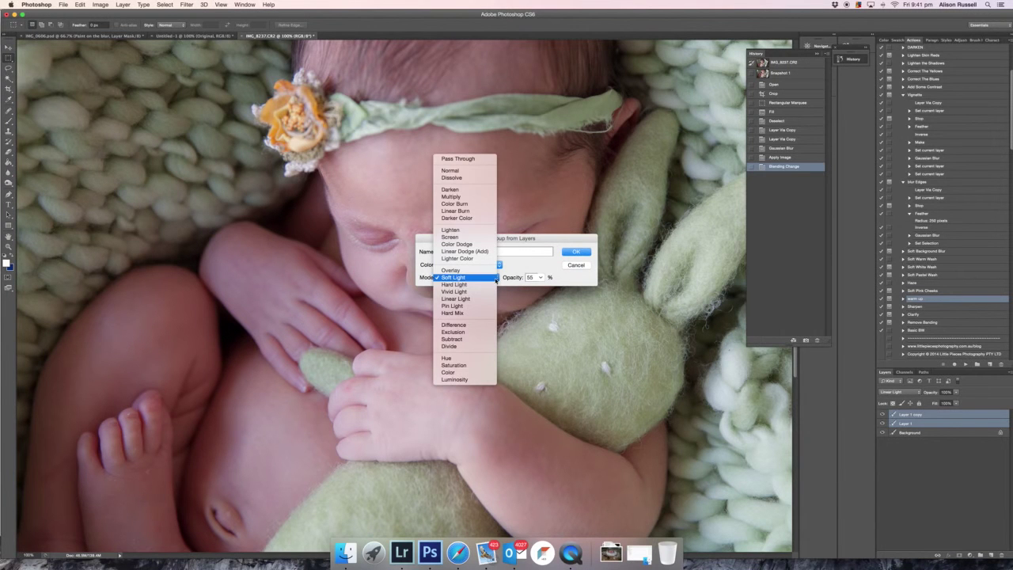
left_click(594, 187)
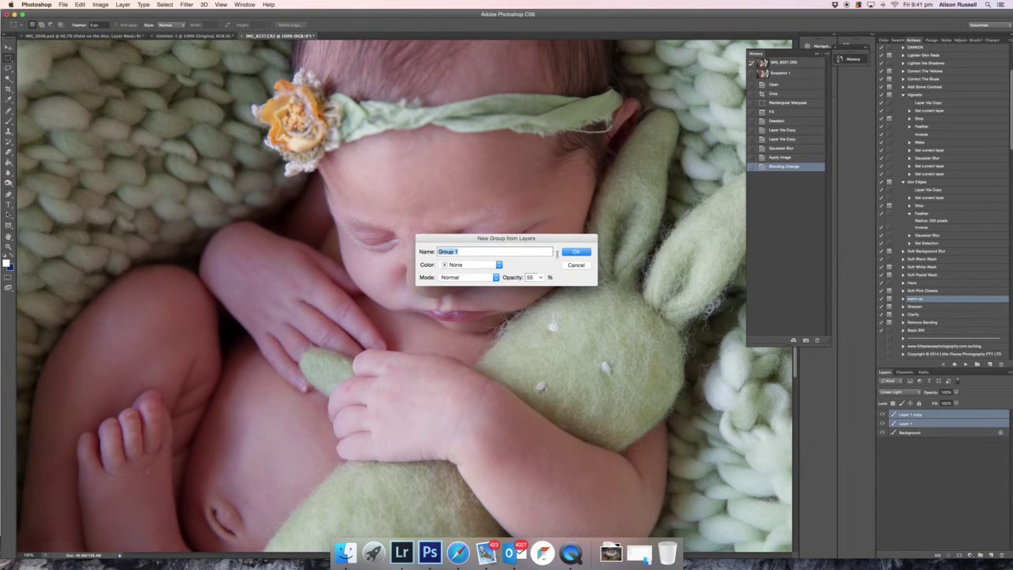
type("FS")
left_click(589, 254)
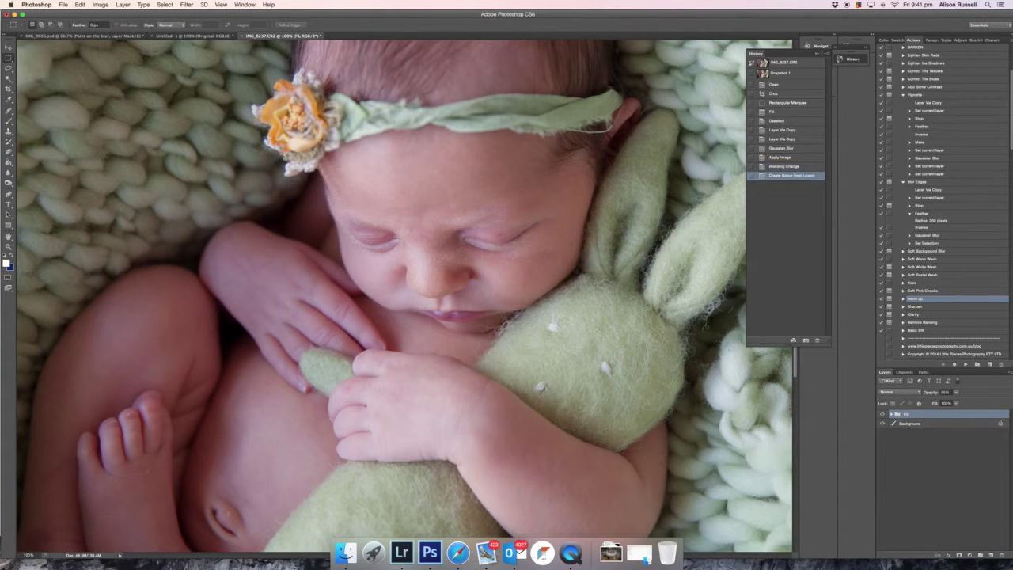
- On Layer 1 inside the FS group, lasso the baby's forehead, nose bridge and cheek skin with a 15 px feather
left_click(892, 414)
left_click(913, 433)
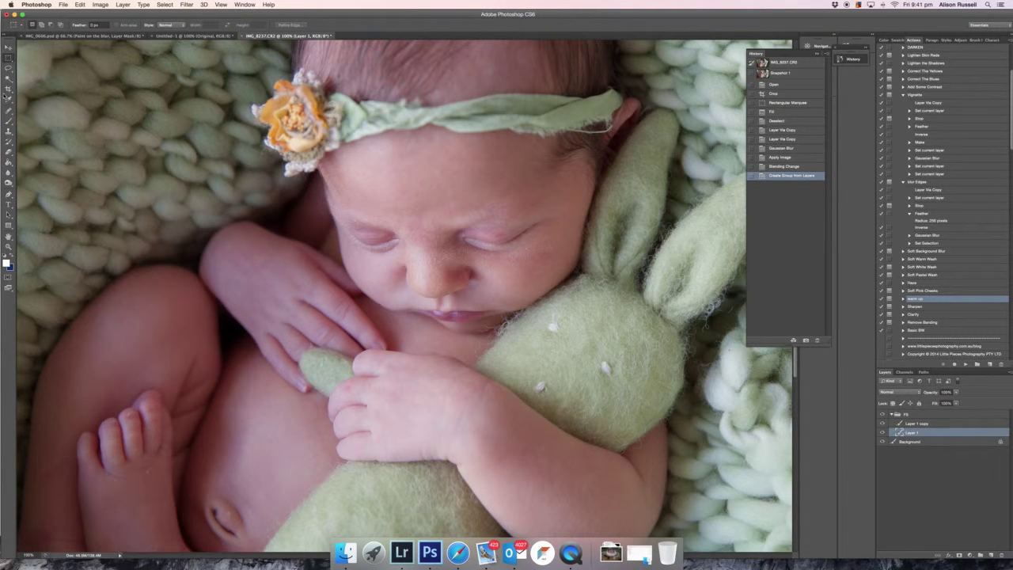
left_click(9, 68)
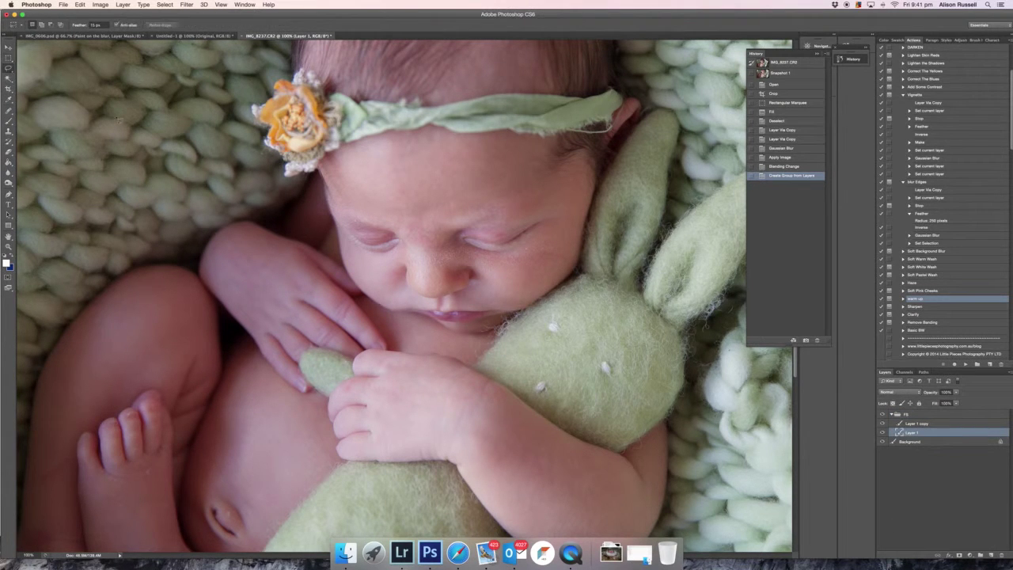
mouse_move(495, 150)
left_mouse_down()
mouse_move(374, 154)
mouse_move(351, 176)
mouse_move(361, 203)
mouse_move(400, 227)
mouse_move(425, 287)
mouse_move(480, 273)
left_mouse_up()
mouse_move(460, 308)
left_mouse_down()
mouse_move(508, 308)
mouse_move(555, 274)
mouse_move(578, 244)
mouse_move(580, 200)
mouse_move(556, 211)
mouse_move(527, 256)
mouse_move(445, 231)
left_mouse_up()
mouse_move(516, 203)
left_mouse_down()
mouse_move(562, 185)
mouse_move(489, 145)
mouse_move(501, 151)
left_mouse_up()
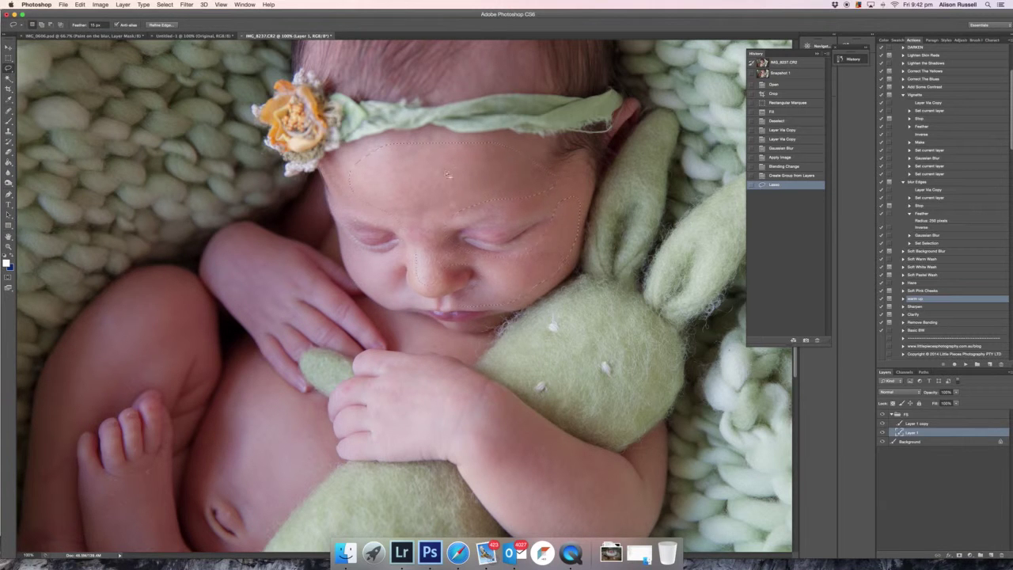
- Smooth the selected facial skin on Layer 1 with a Gaussian Blur, adjusting the radius by eye
left_click(188, 5)
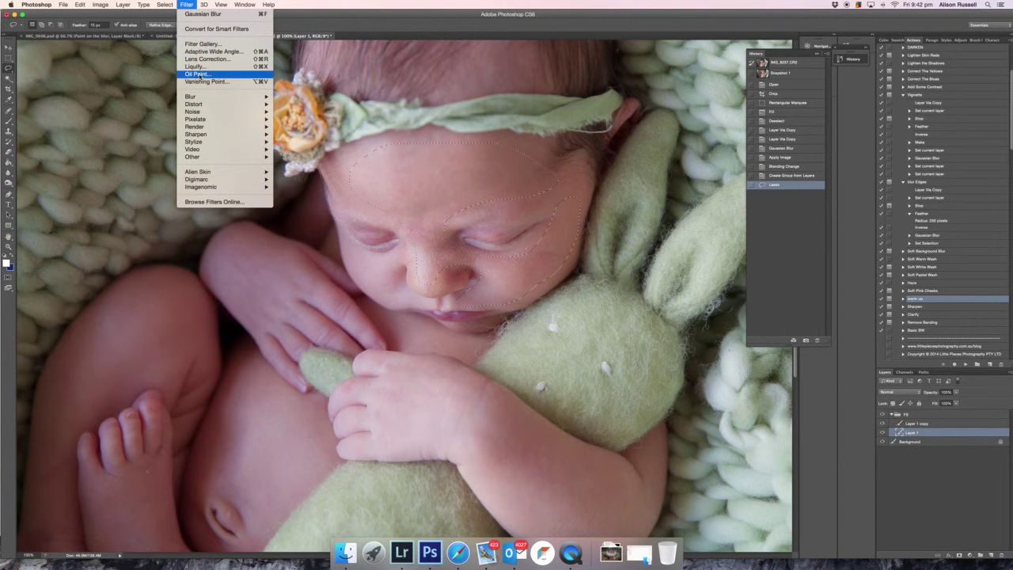
mouse_move(200, 96)
left_click(289, 157)
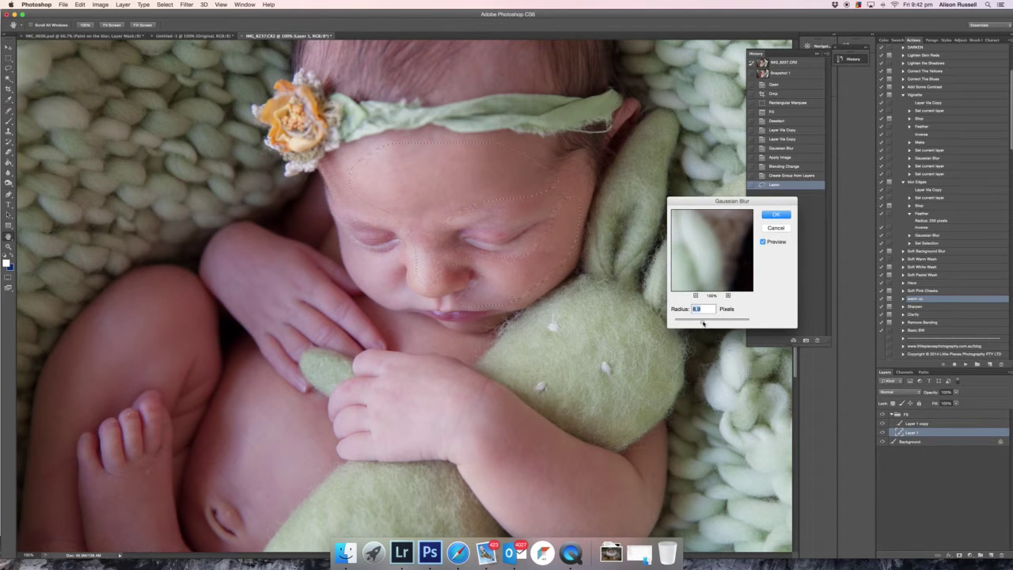
left_click_drag(702, 323, 709, 323)
mouse_move(708, 322)
left_mouse_down()
mouse_move(662, 331)
mouse_move(704, 320)
left_mouse_up()
left_click(776, 214)
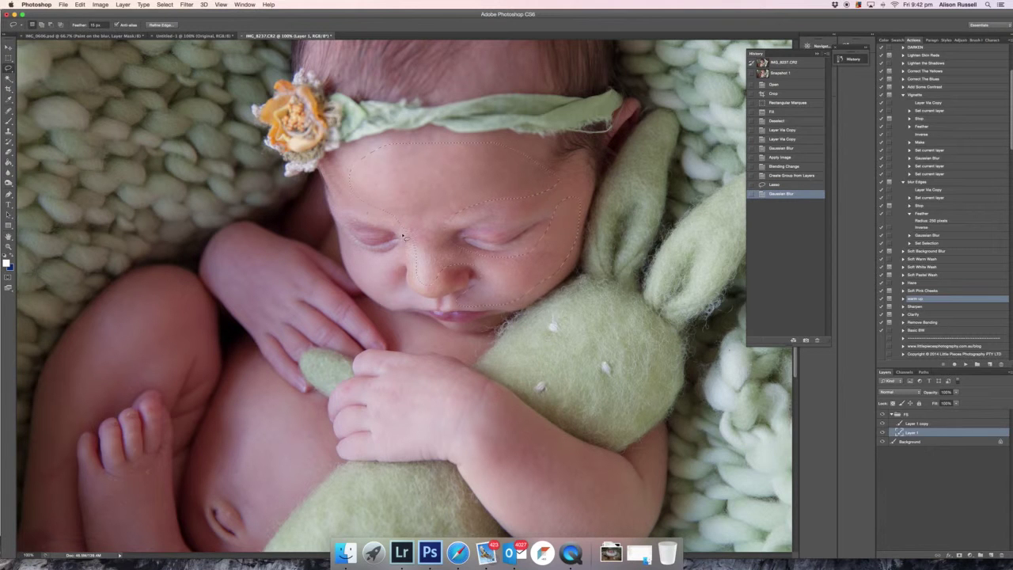
- Lasso the skin around the baby's eye nearest the raised hand, repeat the last Gaussian Blur there, and deselect
key("super+d")
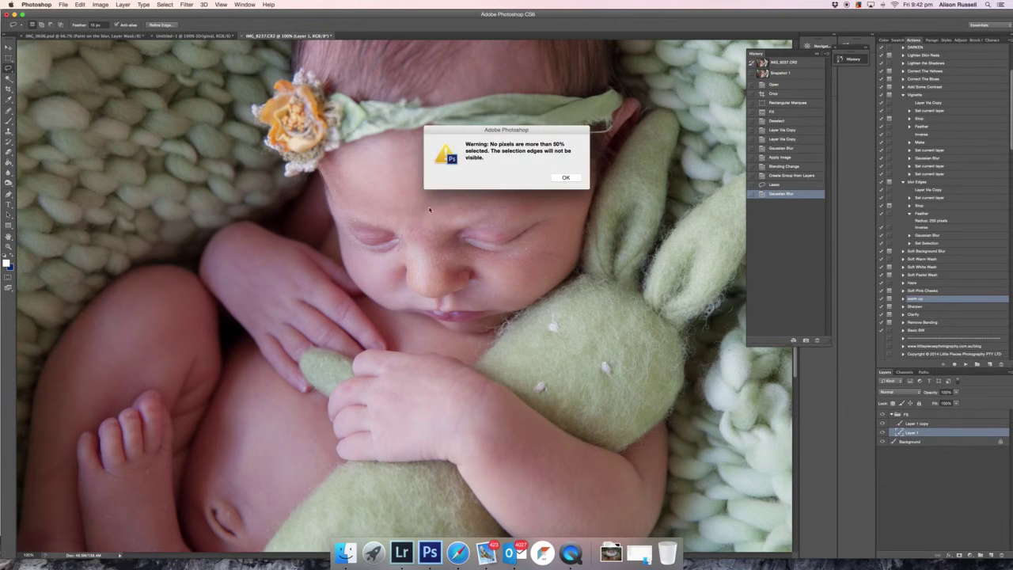
left_click(557, 179)
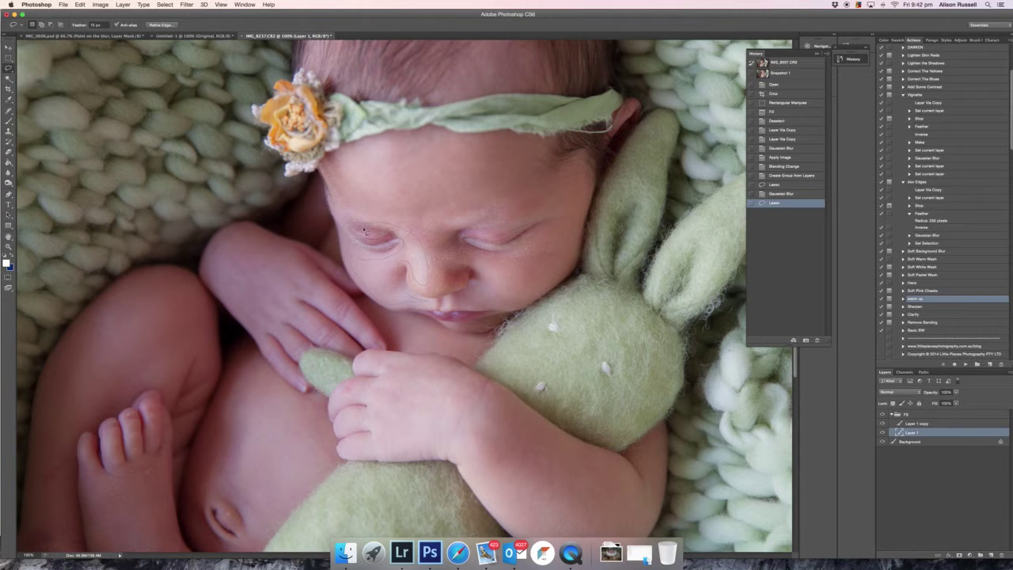
left_click_drag(382, 246, 399, 228)
key("super+f")
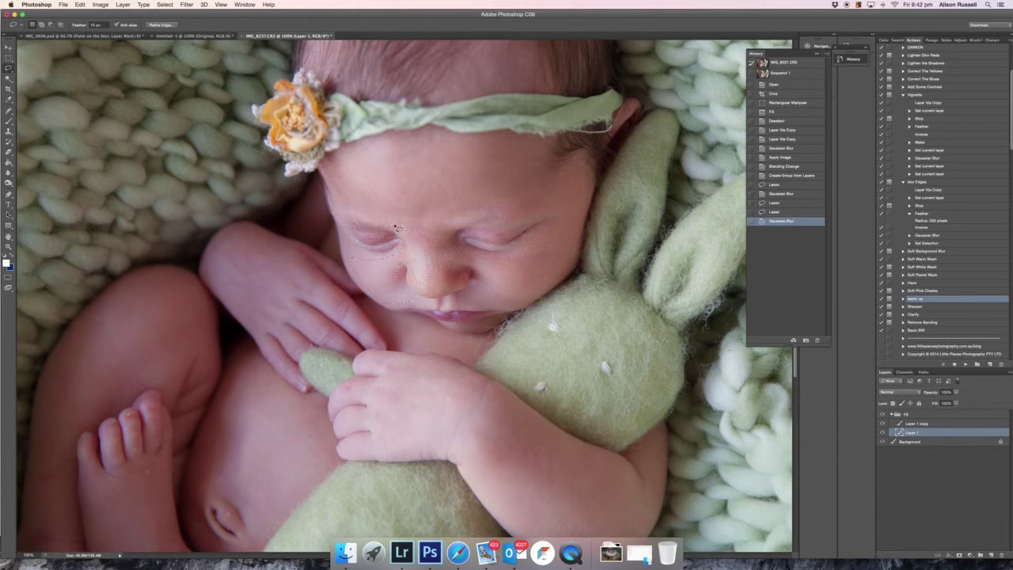
key("super+d")
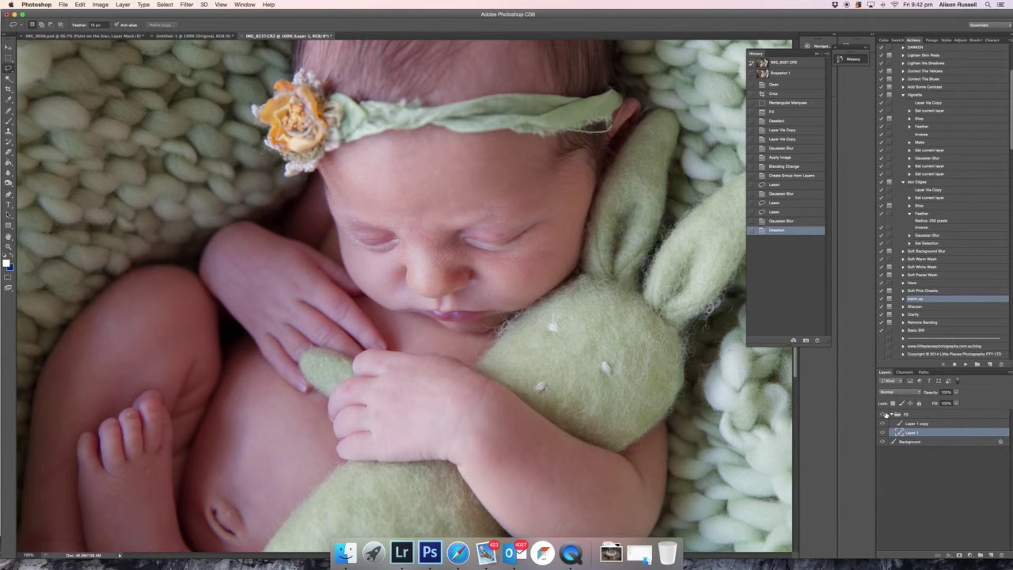
- Make Layer 1 copy in the FS group active and set up the Healing Brush for the baby's forehead
left_click(918, 425)
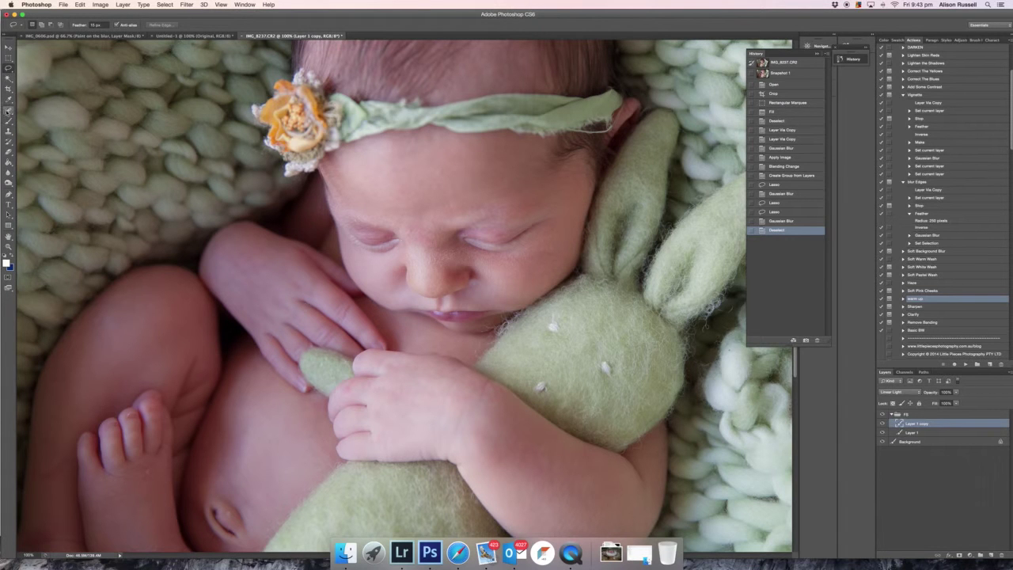
left_click_drag(9, 120, 27, 118)
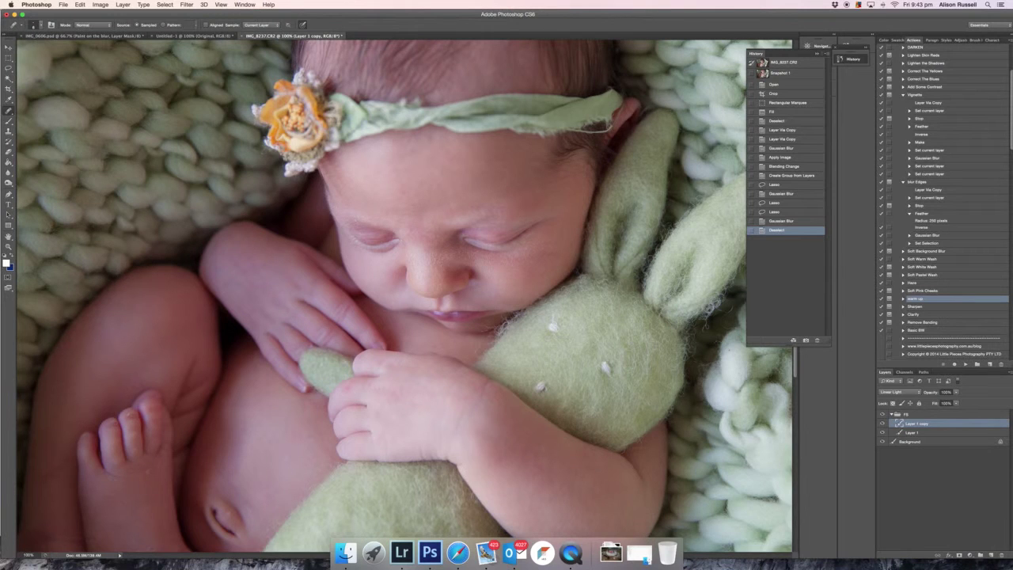
key("super+minus")
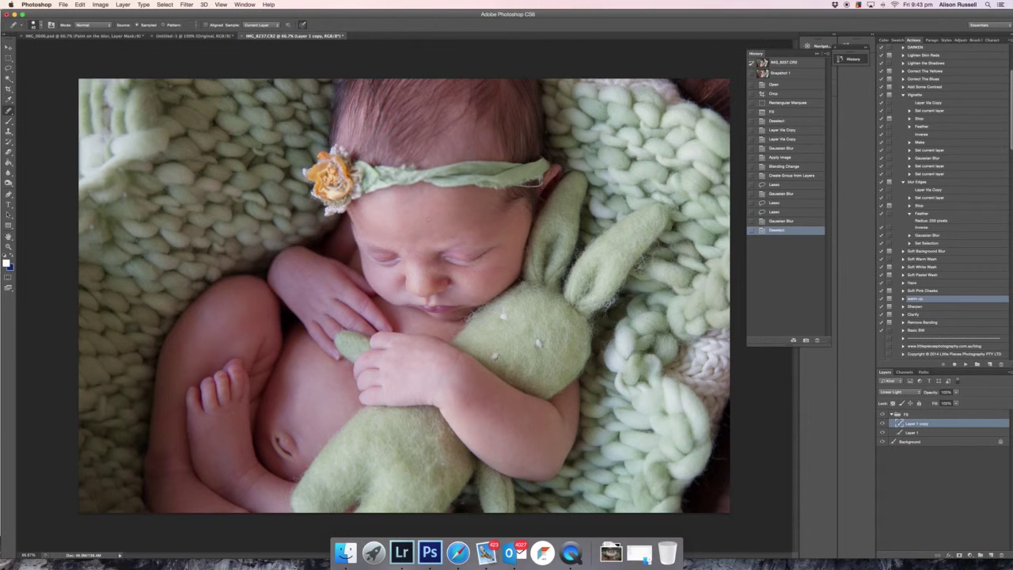
key("super+plus")
key("super+plus")
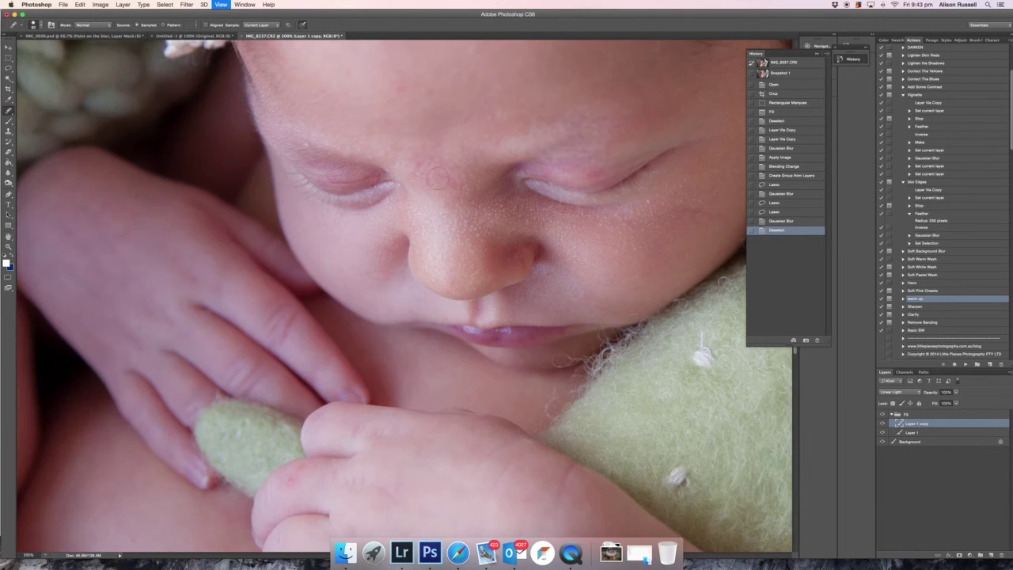
scroll(438, 186, "up", 5)
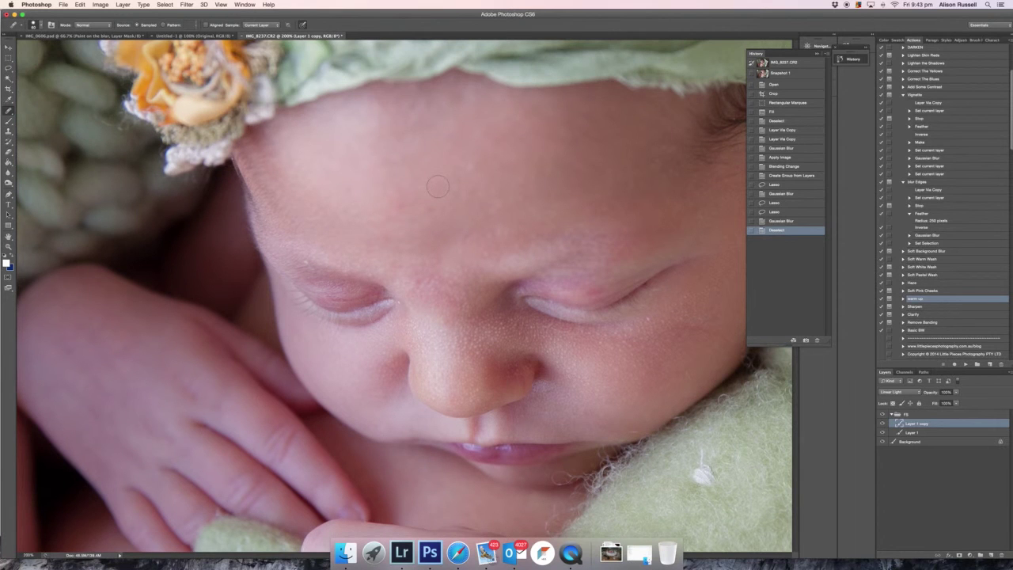
- Try healing the forehead and nose bridge on Layer 1 copy with a much larger Healing Brush, then undo those strokes
key("bracketleft")
key("bracketleft")
key("bracketleft")
scroll(443, 173, "right", 2)
key("bracketright")
key("bracketright")
key("bracketright")
key("bracketright")
key("bracketright")
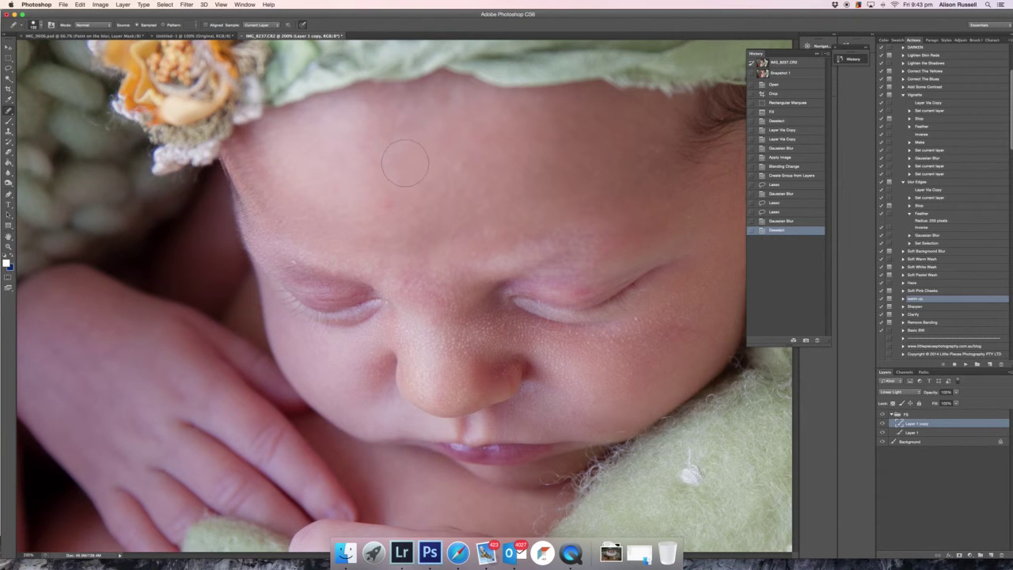
left_click(449, 171)
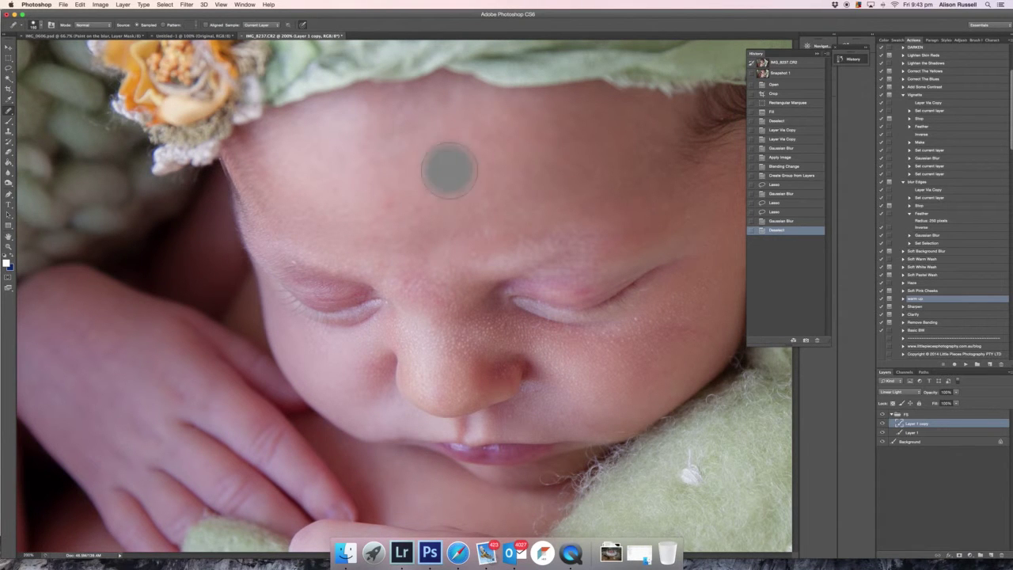
left_click_drag(447, 276, 435, 210)
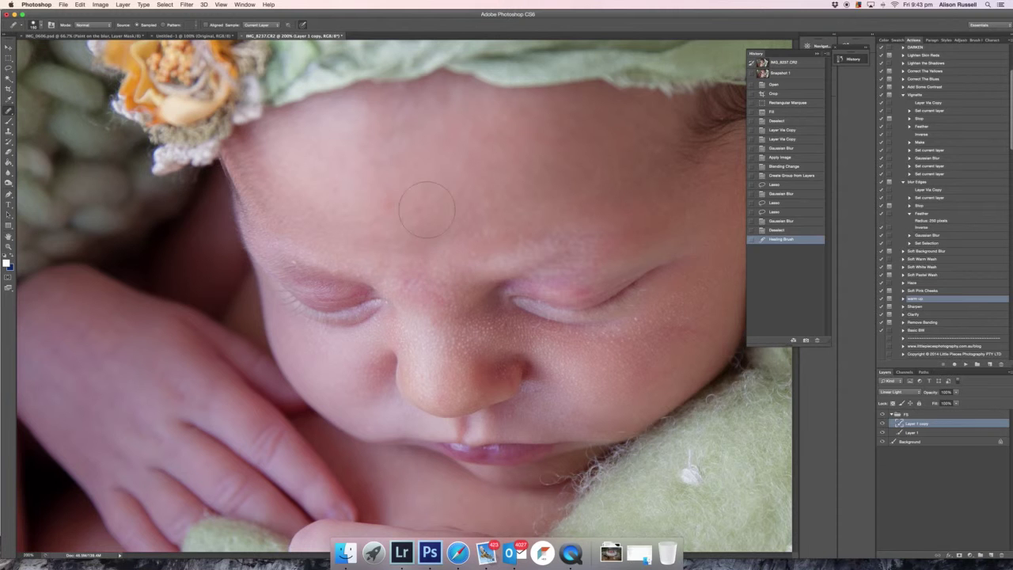
left_click(463, 306)
left_click(464, 306)
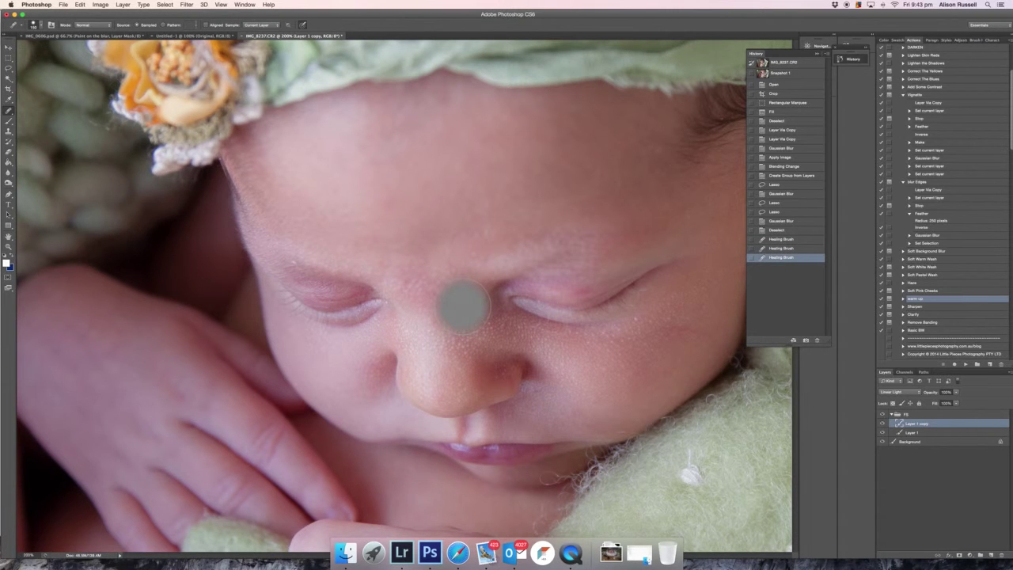
left_click_drag(479, 182, 480, 225)
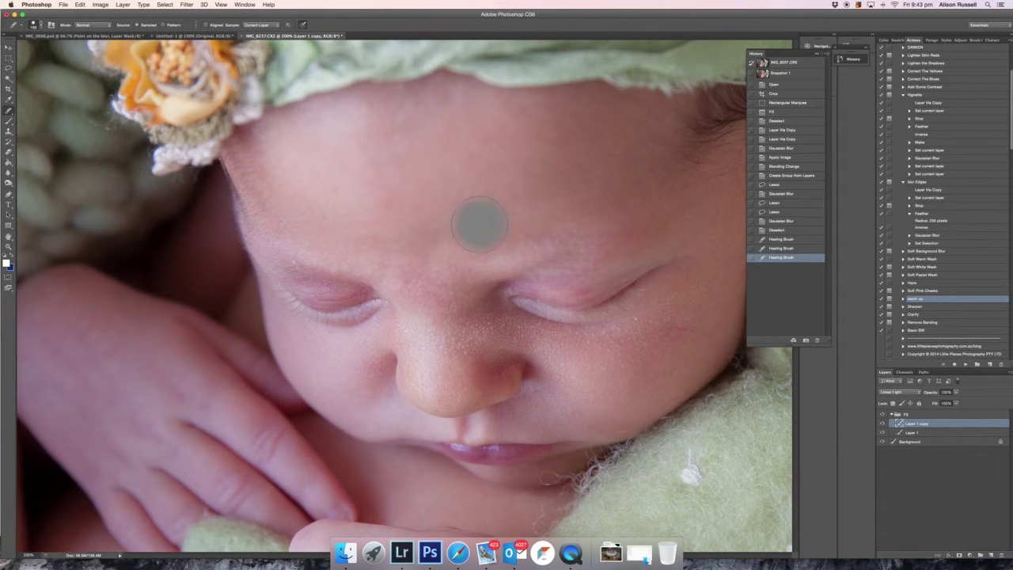
key("super+alt+z")
key("super+alt+z")
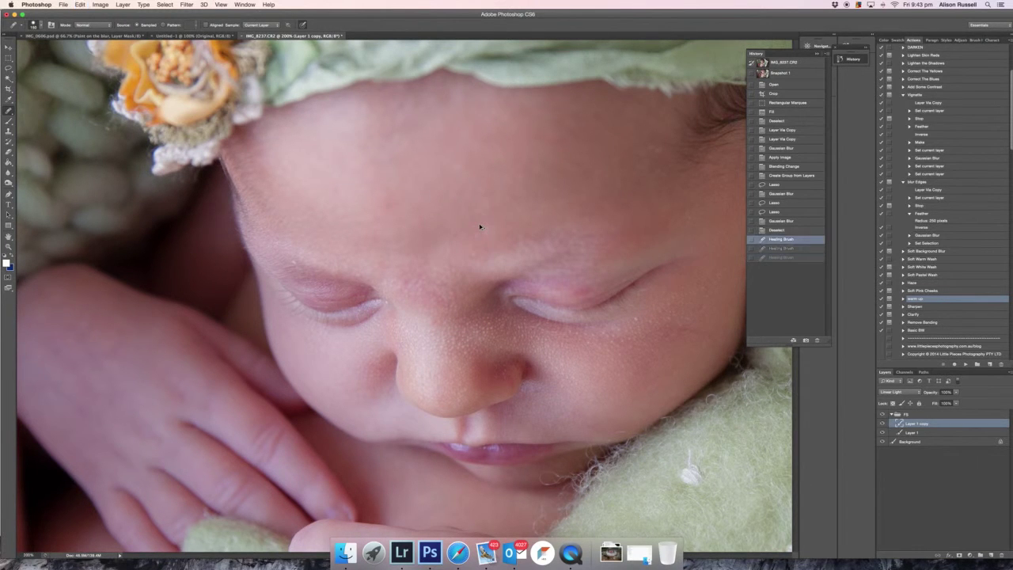
key("super+alt+z")
- Heal the small blemishes across the middle of the baby's forehead on Layer 1 copy with a small Healing Brush
mouse_move(399, 165)
left_mouse_down()
mouse_move(419, 179)
mouse_move(433, 164)
mouse_move(600, 241)
mouse_move(457, 171)
mouse_move(414, 165)
mouse_move(412, 190)
left_mouse_up()
left_click(915, 424)
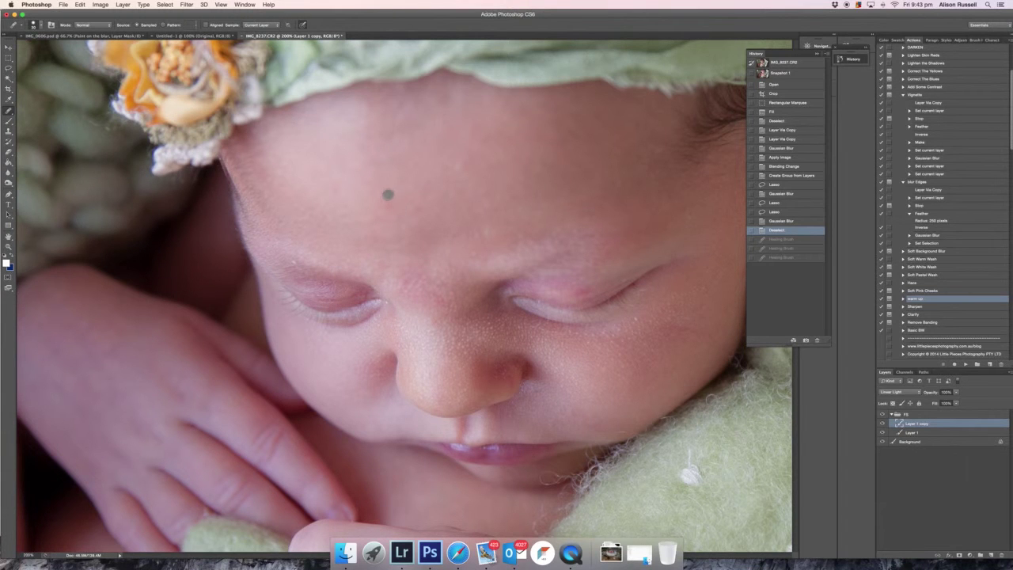
left_click(379, 191)
left_click(388, 205)
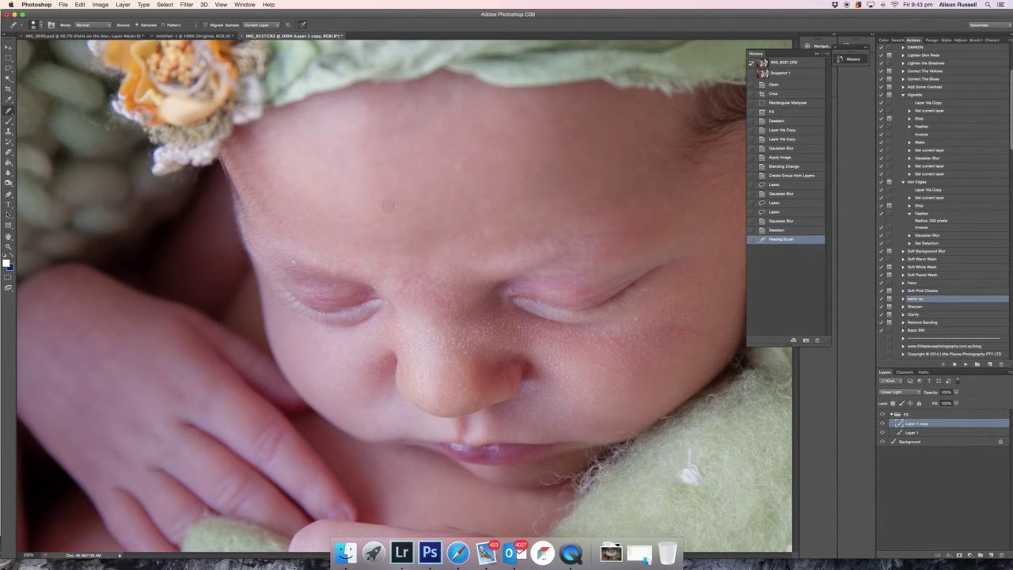
left_click(415, 209)
left_click(416, 211)
left_click(435, 194)
left_click(452, 173)
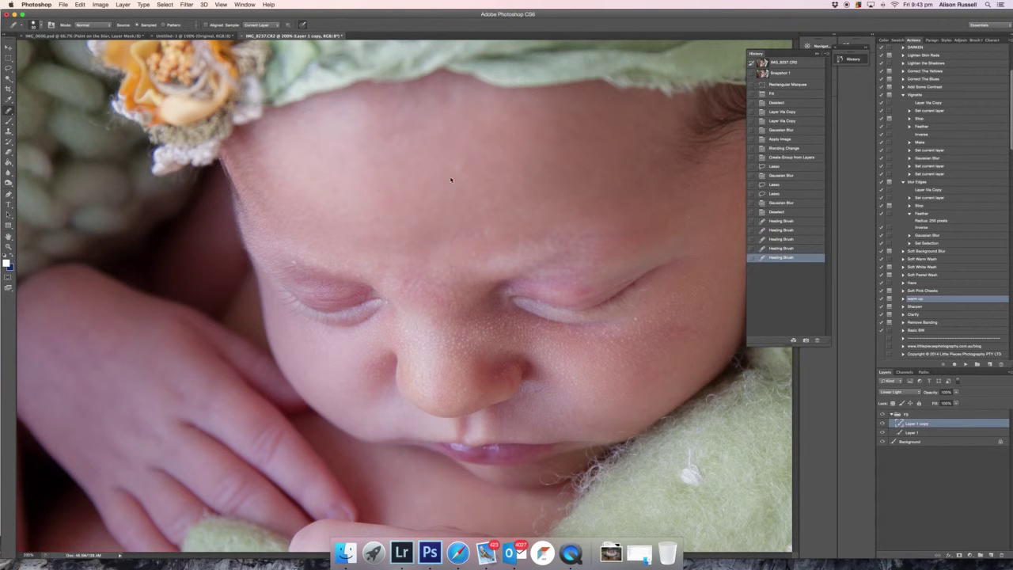
left_click(455, 171)
- Heal the texture marks on the lower forehead between the eyebrows, just above the nose bridge
left_click(473, 257)
left_click(475, 253)
left_click(483, 241)
left_click(477, 253)
left_click(465, 264)
left_click(465, 266)
left_click(464, 274)
left_click(464, 278)
- Heal the marks along the eyebrow nearest the raised hand, beside the nose bridge, and on the lower cheek
left_click(366, 276)
left_click(400, 279)
left_click(407, 281)
left_click(429, 278)
left_click(428, 278)
left_click(426, 291)
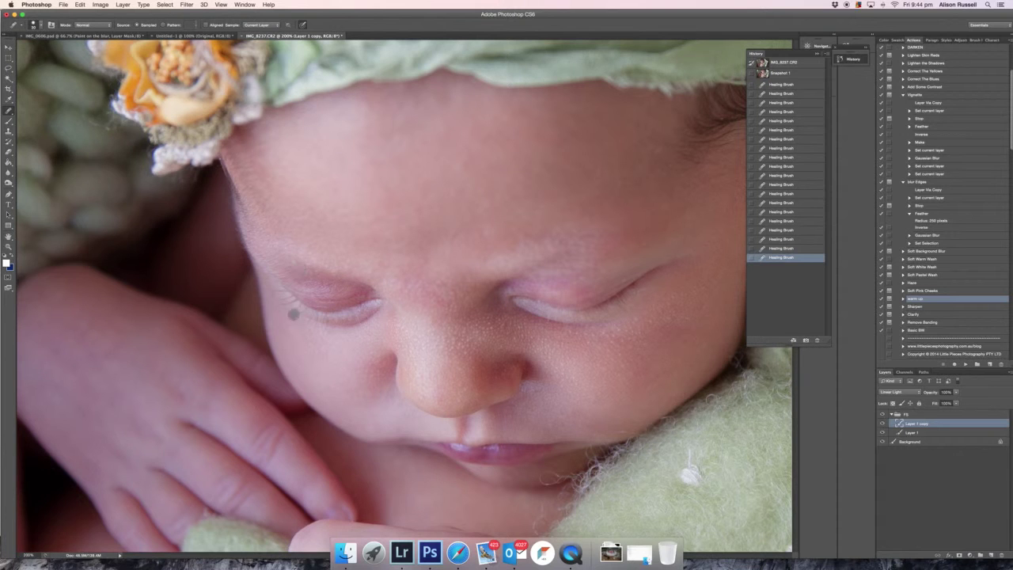
left_click(384, 422)
- On Layer 1, lasso the skin of the arm around the bunny with a 15 px feather and repeat the last Gaussian Blur
key("super+minus")
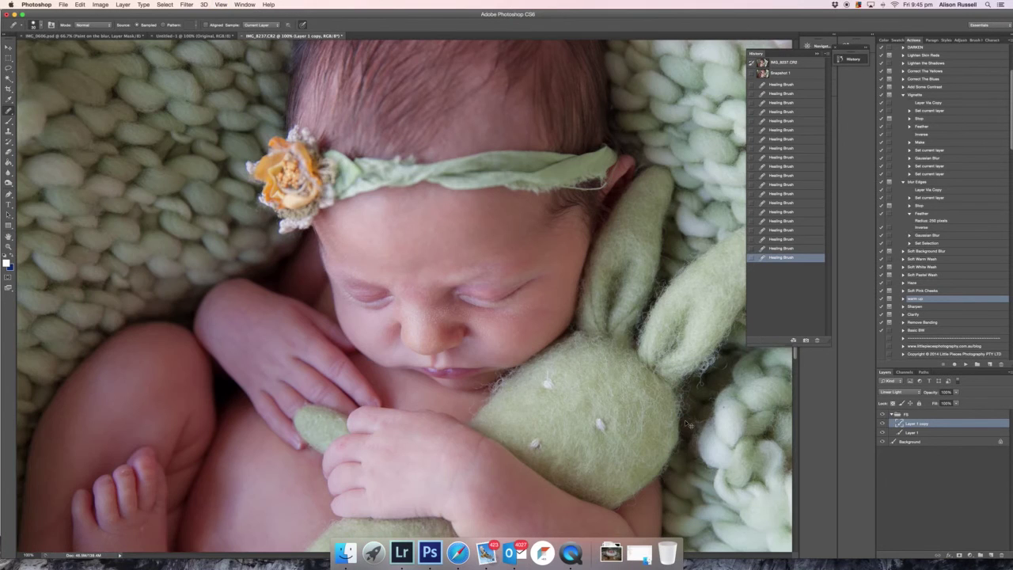
key("super+minus")
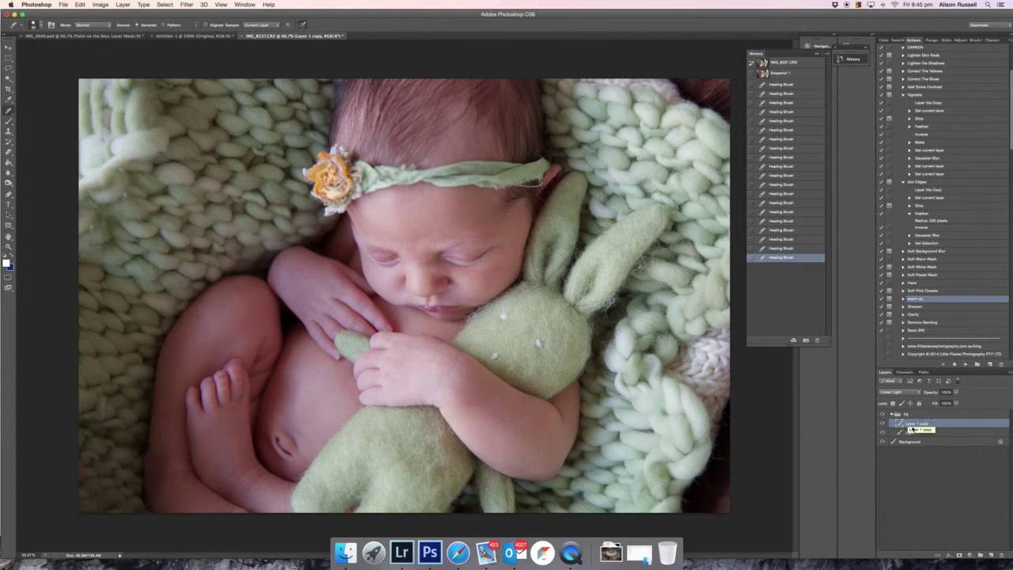
left_click(910, 433)
left_click(10, 69)
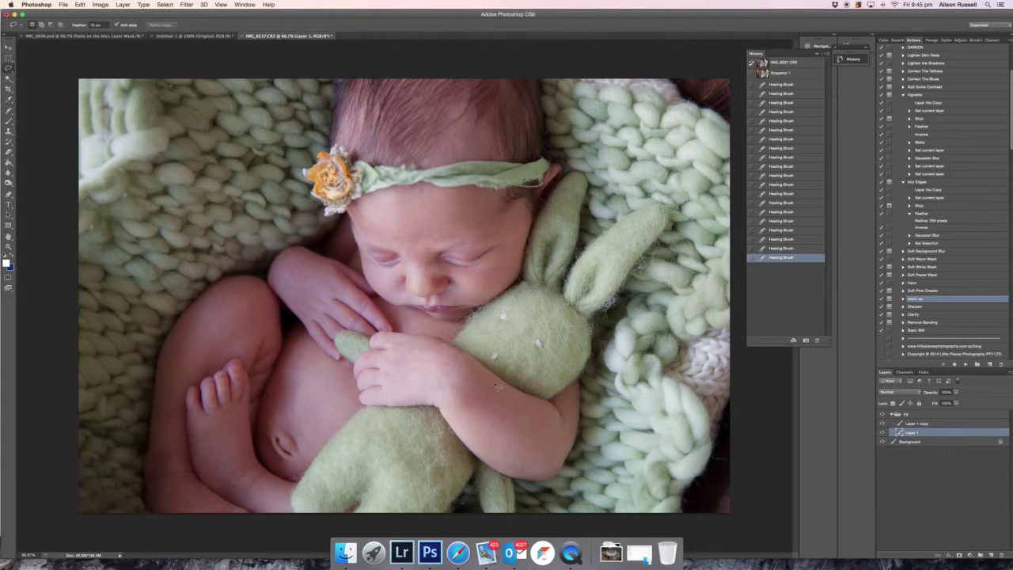
mouse_move(551, 468)
left_mouse_down()
mouse_move(570, 448)
mouse_move(551, 417)
left_mouse_up()
key("super+f")
key("super+h")
- Lasso the baby's bent leg and then the foot on Layer 1, repeating the Gaussian Blur on each, and deselect
mouse_move(223, 291)
left_mouse_down()
mouse_move(160, 387)
mouse_move(164, 491)
mouse_move(205, 498)
mouse_move(185, 445)
mouse_move(187, 387)
mouse_move(267, 337)
mouse_move(271, 309)
mouse_move(235, 283)
left_mouse_up()
key("super+f")
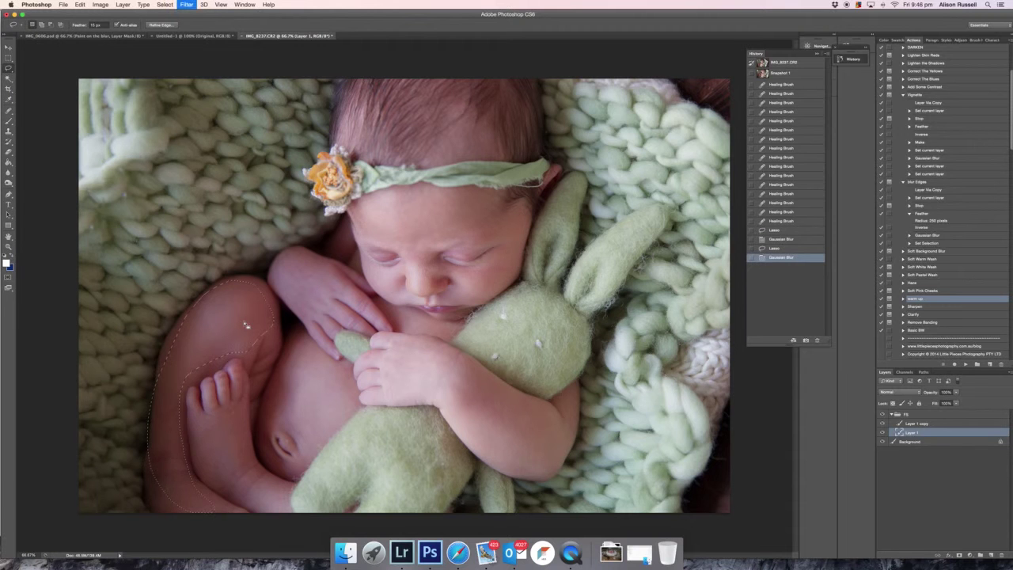
mouse_move(205, 441)
left_mouse_down()
mouse_move(227, 500)
mouse_move(263, 503)
mouse_move(275, 489)
mouse_move(247, 415)
left_mouse_up()
key("super+f")
key("super+d")
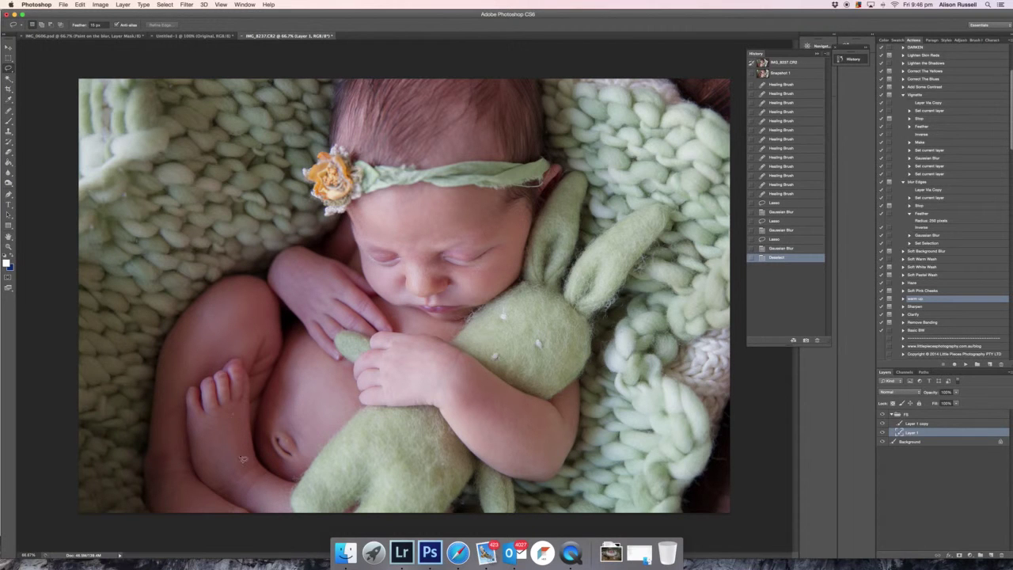
- Heal the dark spot and nearby blemishes around the baby's heel on Layer 1 copy with the Healing Brush
key("super+plus")
key("super+plus")
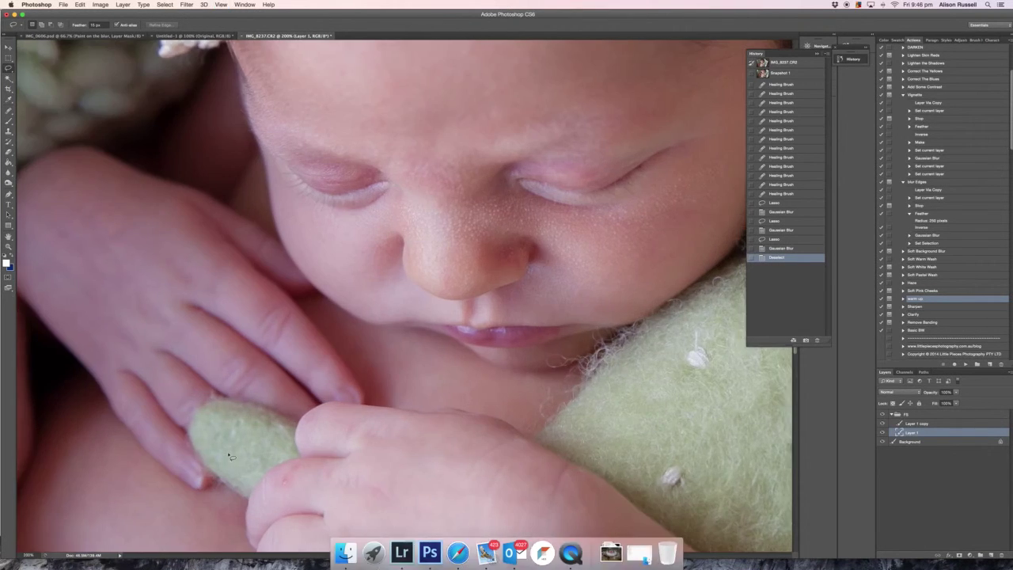
scroll(231, 392, "right", 2)
scroll(231, 391, "down", 10)
scroll(231, 392, "left", 3)
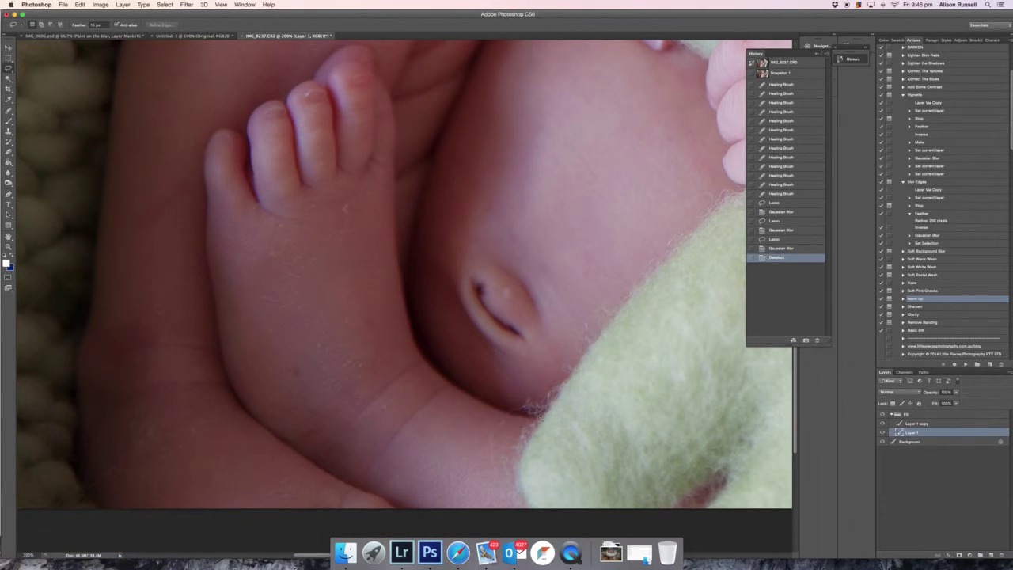
left_click(934, 423)
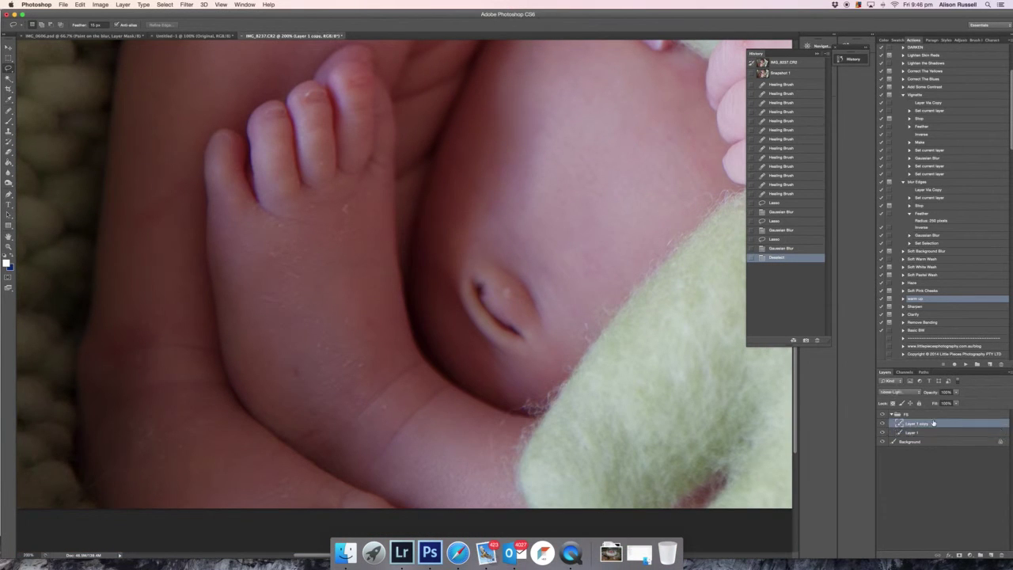
left_click(8, 111)
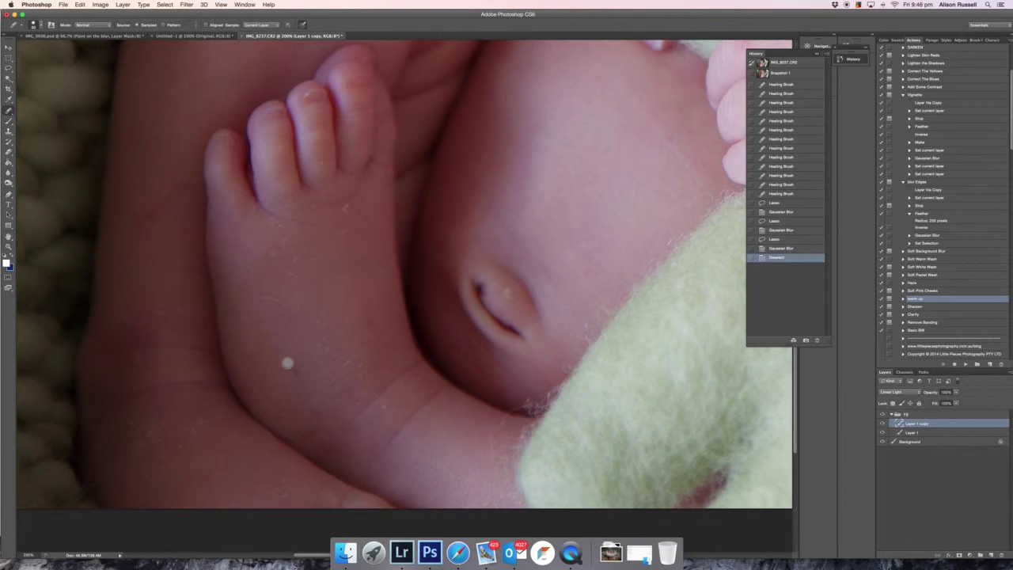
left_click(289, 365)
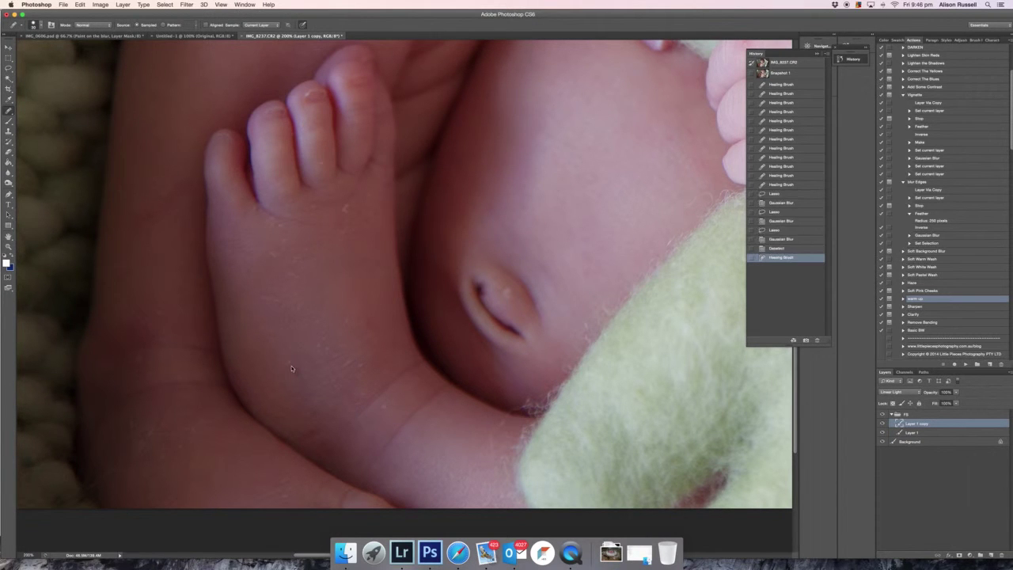
left_click(296, 372)
left_click(298, 374)
left_click(298, 376)
left_click(308, 424)
left_click(296, 373)
left_click(291, 365)
left_click(292, 368)
- Heal the flaky skin marks on the middle of the foot and just below the toes
left_click(353, 327)
left_click(355, 315)
left_click(358, 317)
left_click(356, 208)
left_click(343, 208)
left_click(346, 209)
left_click(345, 212)
left_click(344, 245)
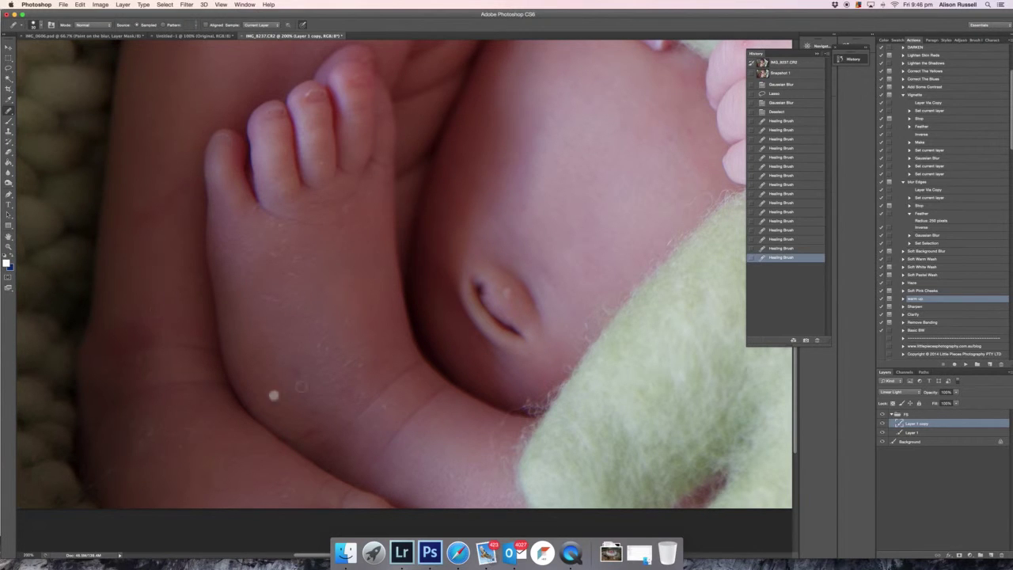
- Heal the dry skin marks along the ankle crease on Layer 1 copy
left_click(383, 404)
left_click(391, 402)
left_click(380, 415)
left_click(372, 418)
- Merge all visible layers, including the FS group, into the Background layer
key("super+minus")
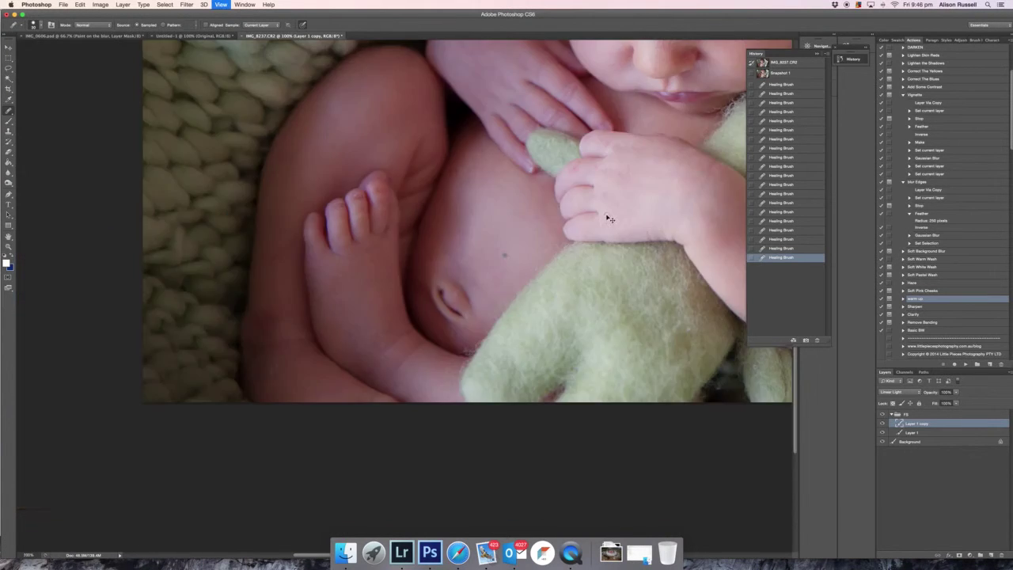
key("super+minus")
key("super+minus")
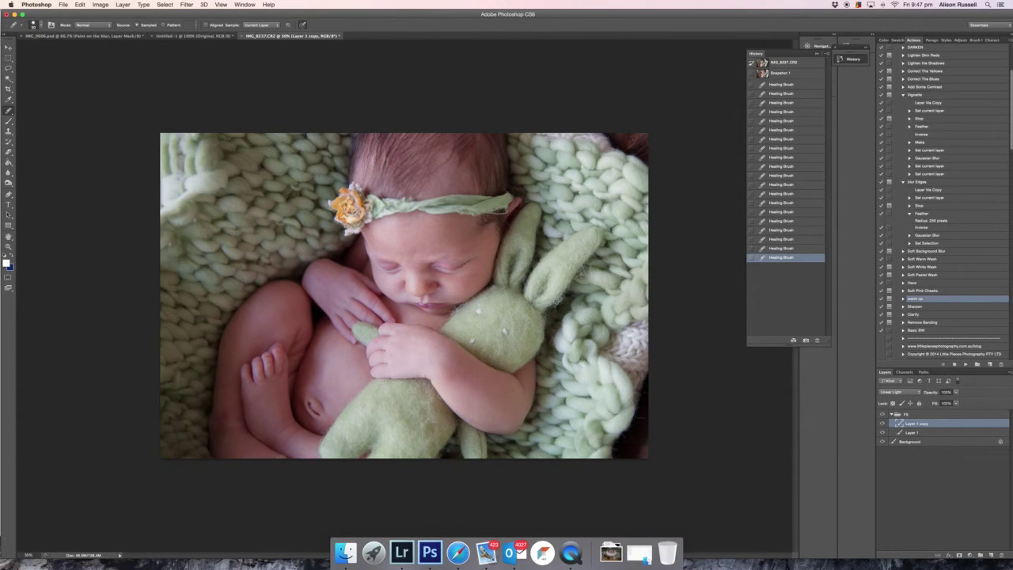
key("shift+super+e")
- Run the Correct The Blues action on the merged photo and dismiss its painting instructions
scroll(931, 163, "up", 1)
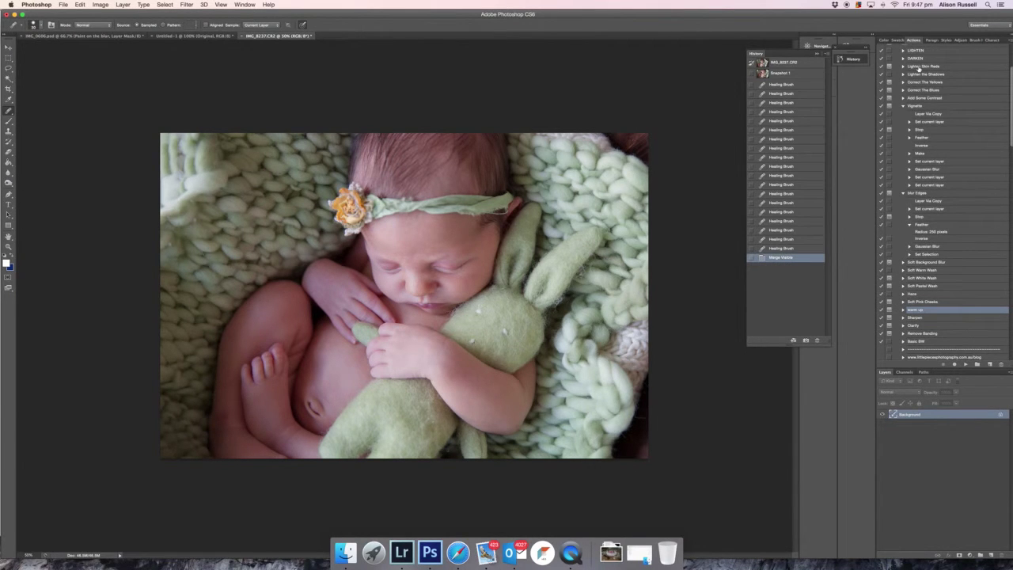
left_click(925, 89)
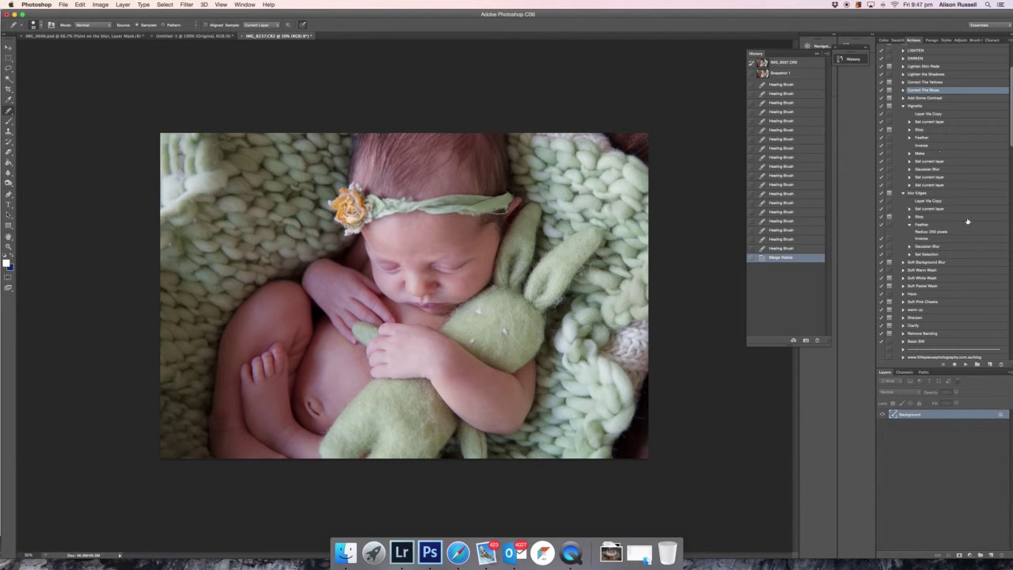
left_click(965, 364)
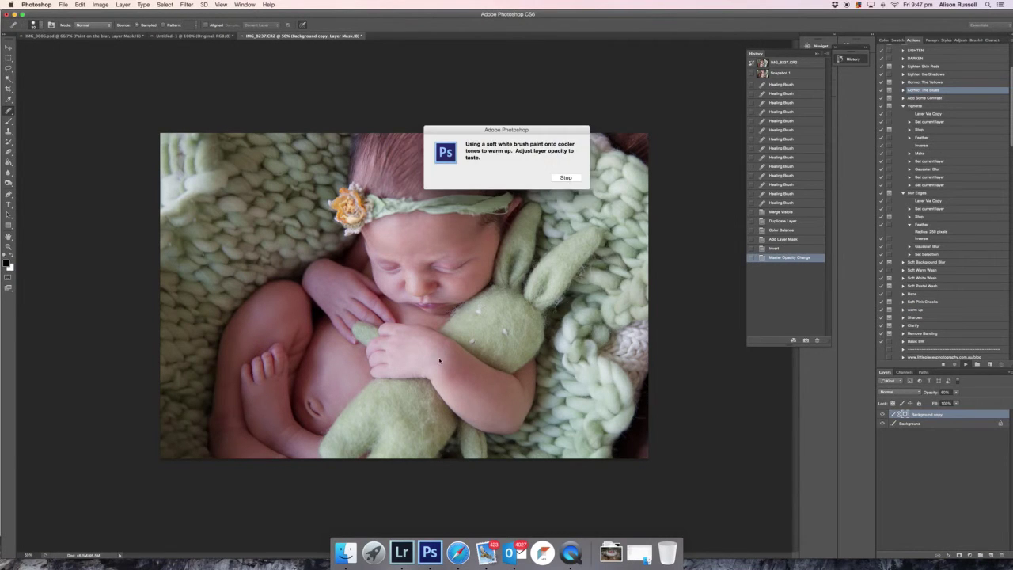
left_click(566, 177)
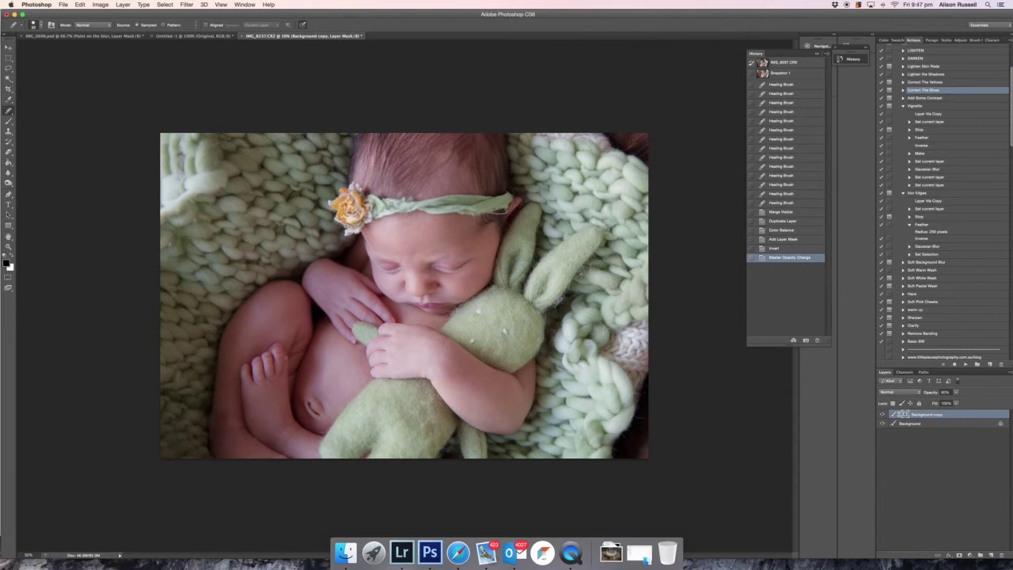
- Paint with a white brush on the Background copy mask over the baby's foot, shoulder and hands to warm their cool tones
left_click(12, 255)
left_click(9, 121)
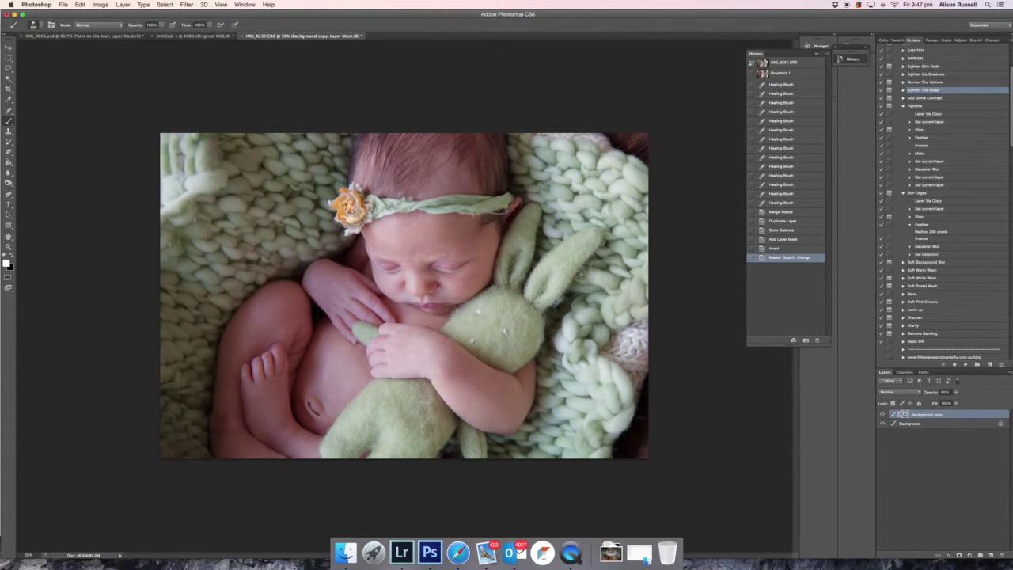
left_click_drag(265, 356, 261, 404)
left_click_drag(273, 368, 277, 403)
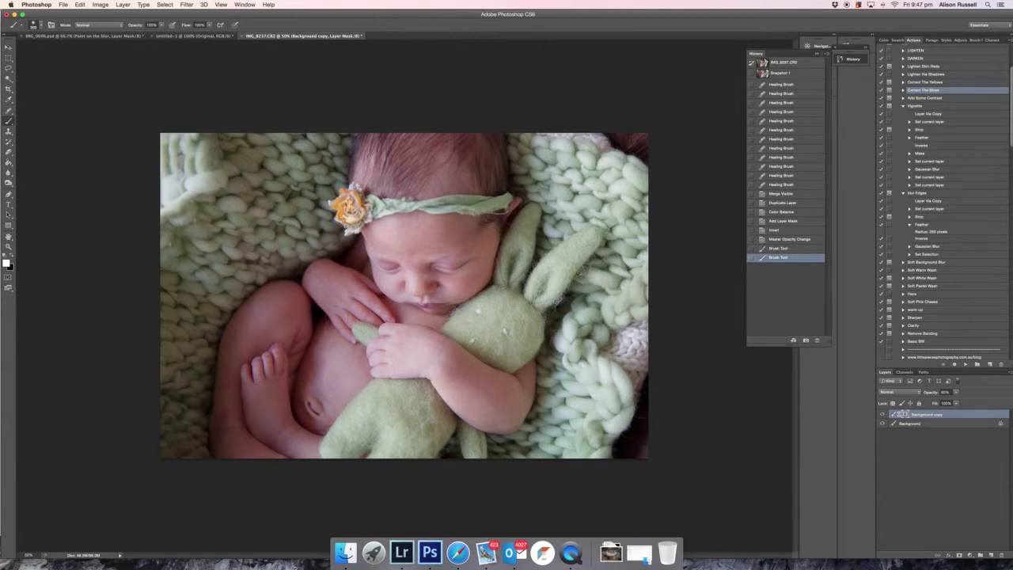
left_click_drag(350, 254, 357, 267)
left_click_drag(353, 292, 395, 363)
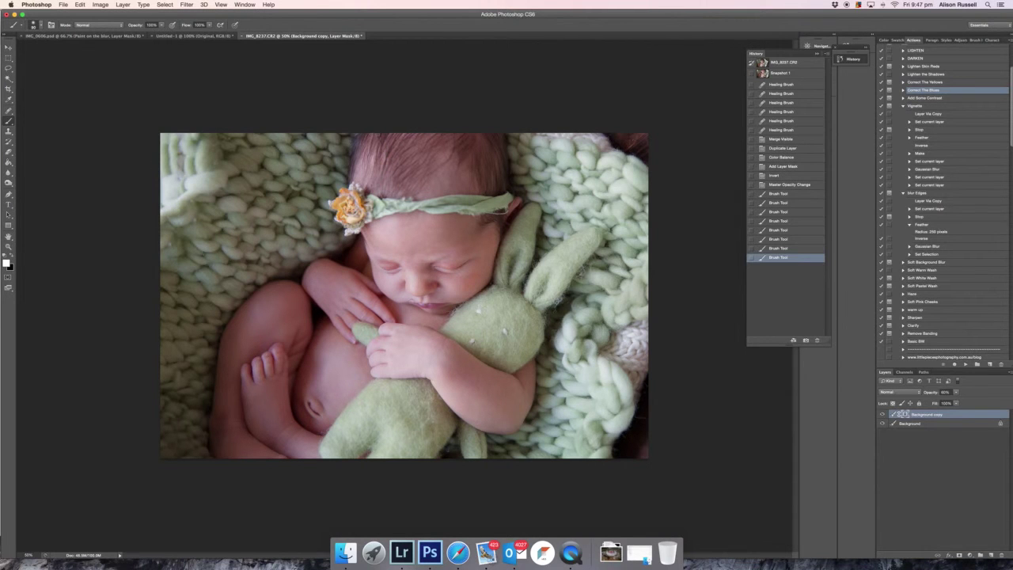
- Paint white on the Background copy mask over the baby's tummy, legs and head to warm the remaining cool tones
left_click_drag(305, 343, 315, 426)
left_click_drag(375, 369, 304, 380)
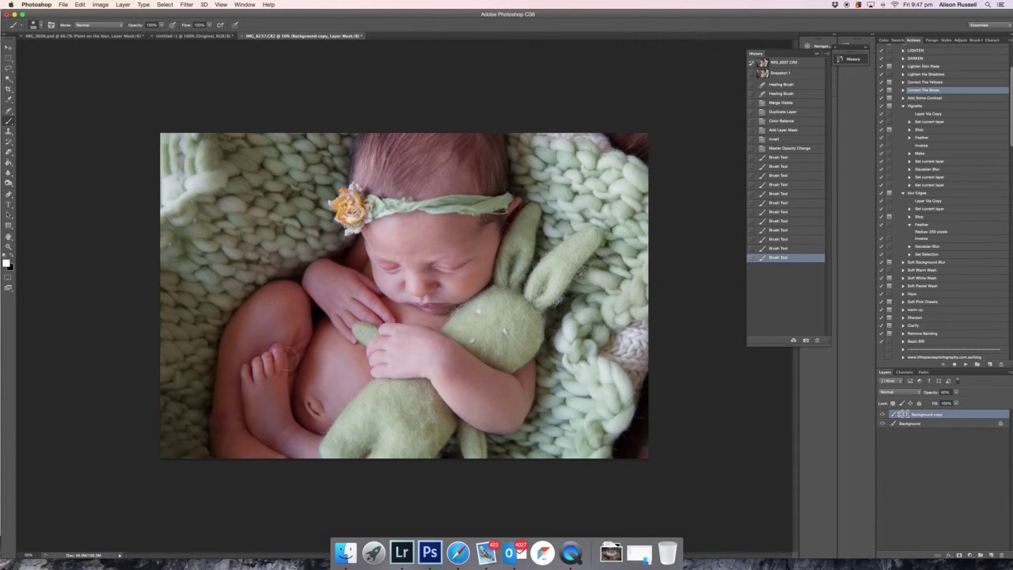
left_click_drag(304, 428, 300, 465)
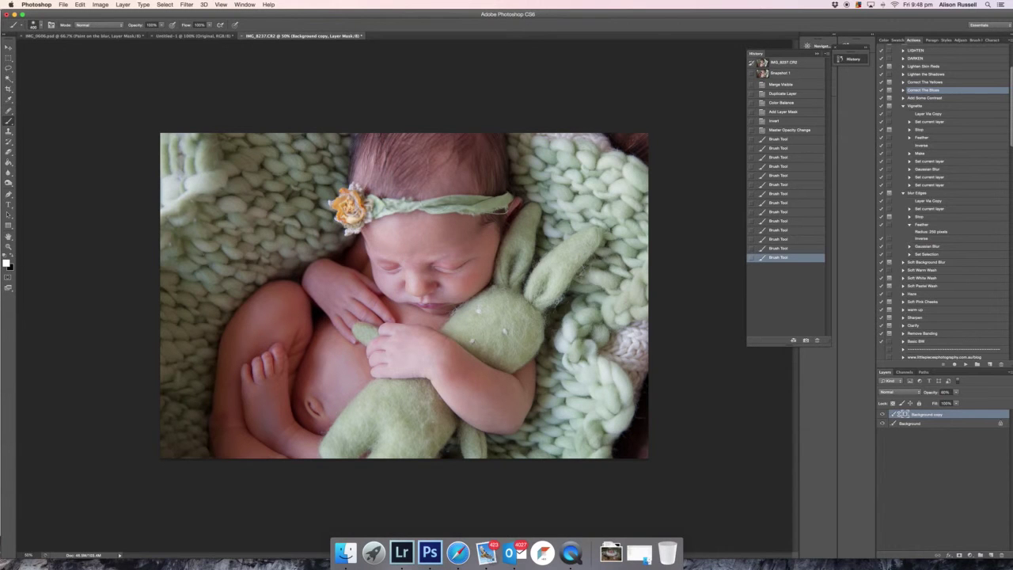
left_click_drag(474, 176, 473, 156)
- Lower the Background copy layer to 37% opacity and 50% fill, and merge the visible layers
left_click_drag(950, 400, 946, 400)
left_click(956, 403)
left_click(942, 413)
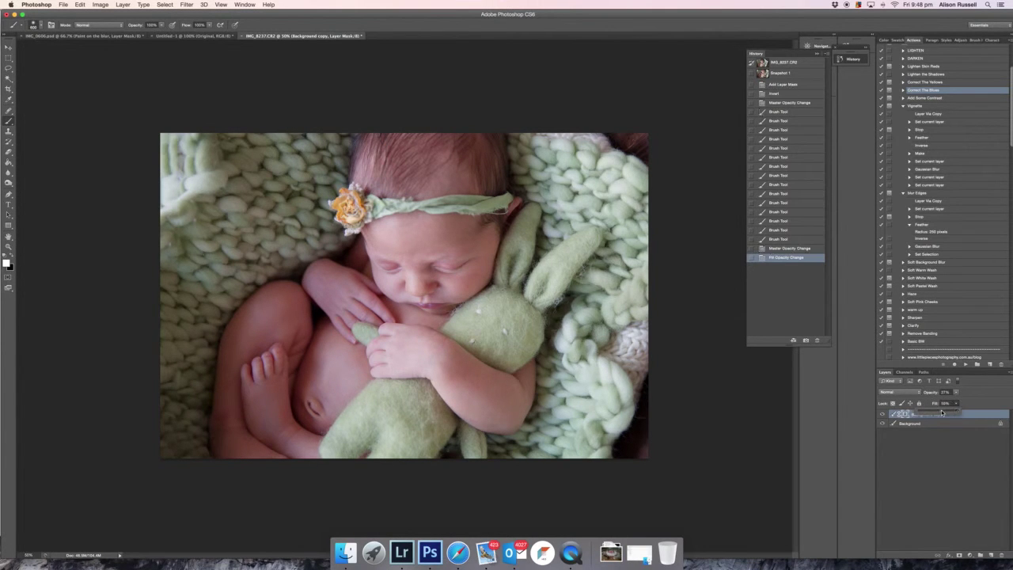
left_click(885, 415)
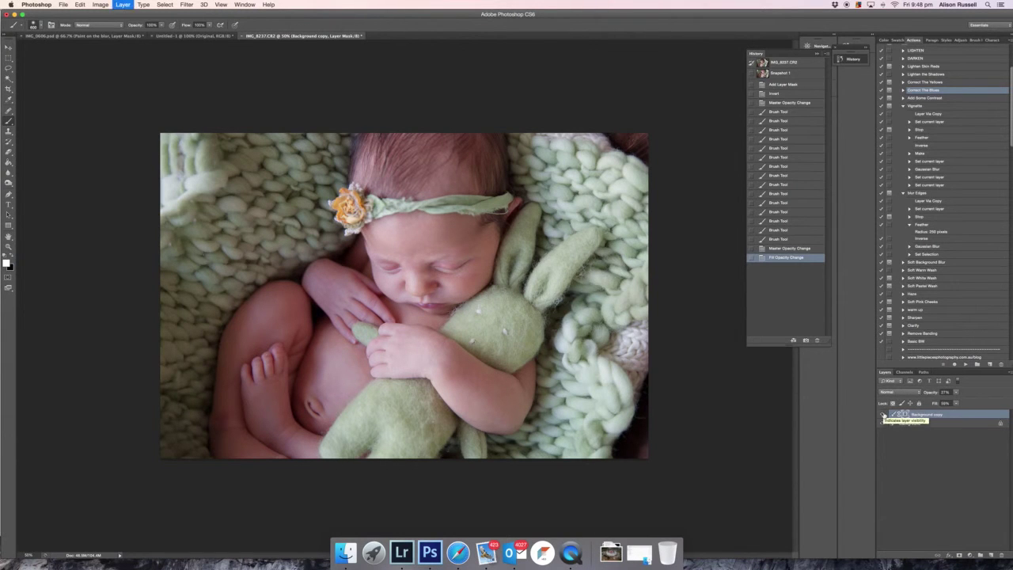
key("super+shift+e")
- Run the Correct The Blues action again and paint its mask white over the baby's raised hand, forearm and shoulder
left_click(965, 364)
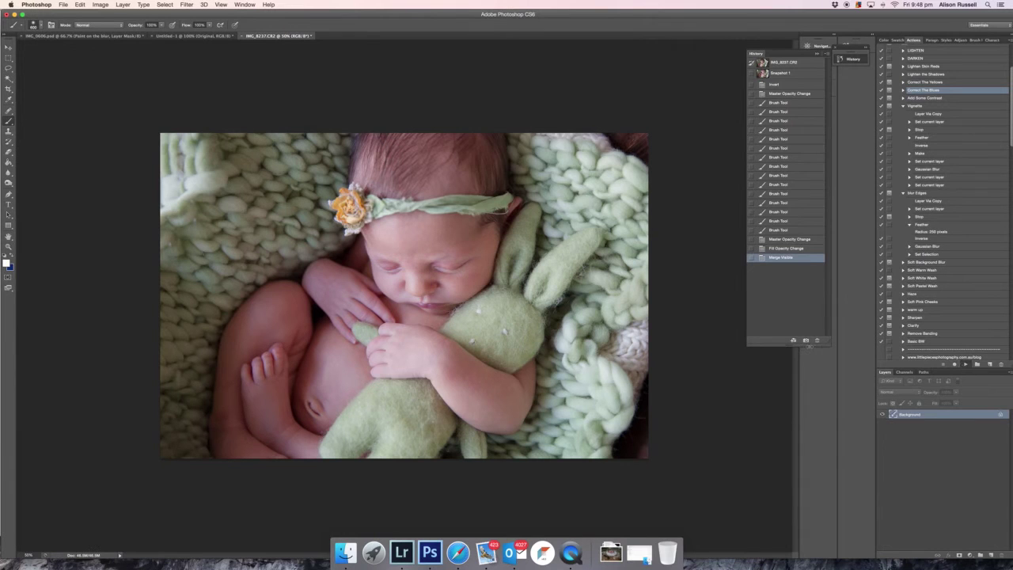
left_click(566, 179)
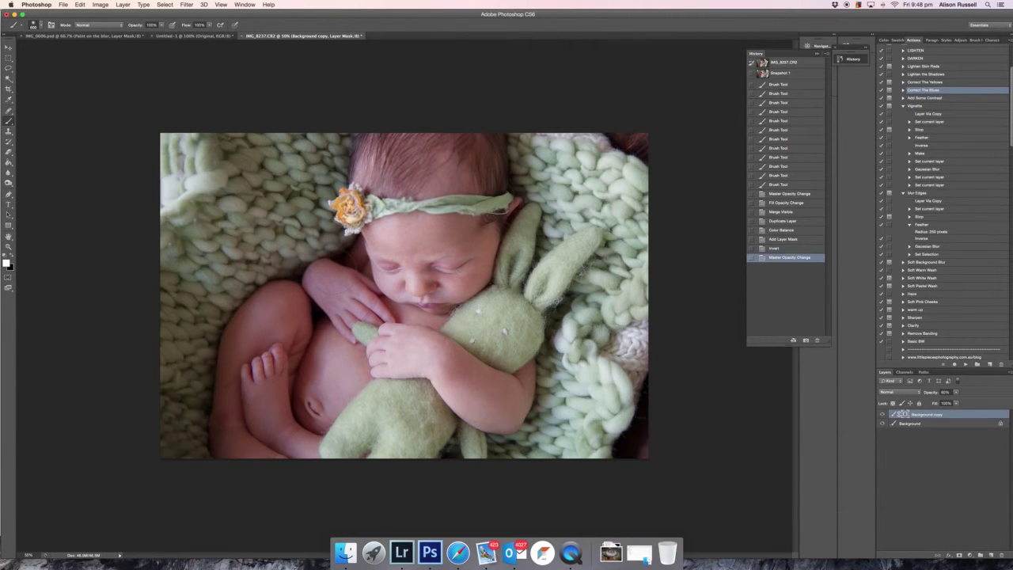
left_click(356, 297)
left_click(356, 296)
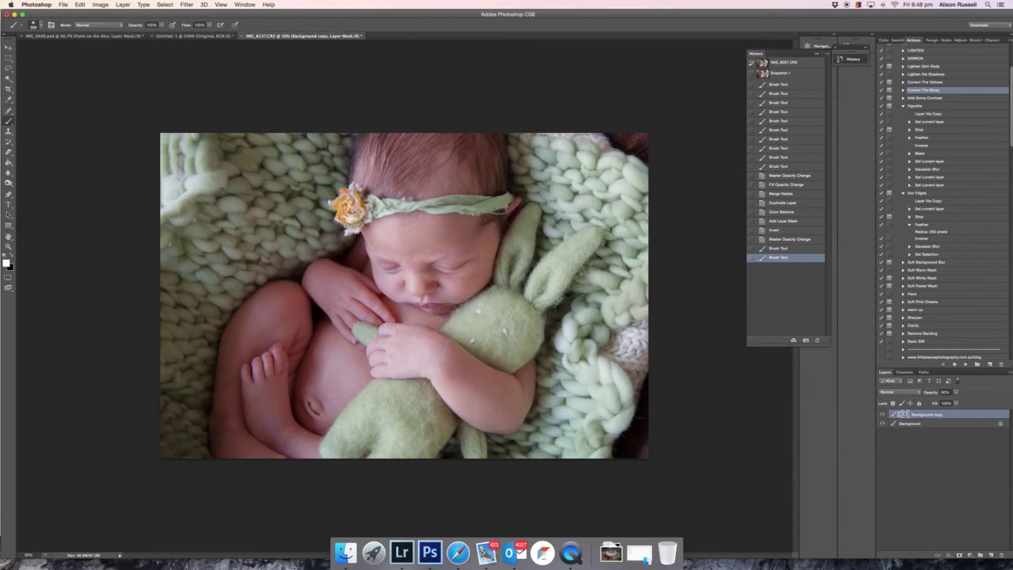
left_click(357, 261)
left_click(358, 265)
left_click(361, 266)
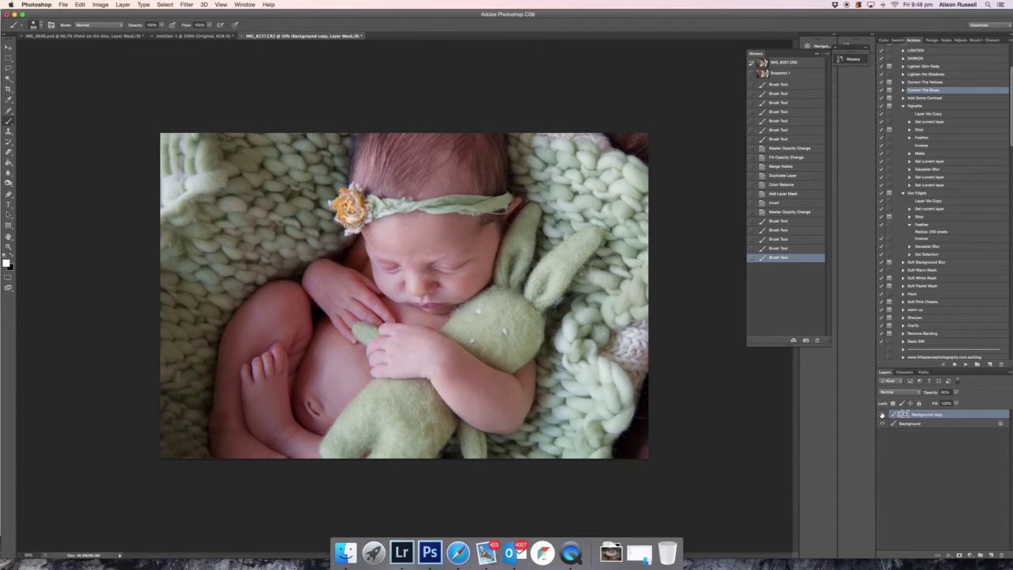
- Reduce the new Background copy layer's fill to 71% and merge it into the Background
left_click(955, 405)
left_click_drag(954, 409, 947, 411)
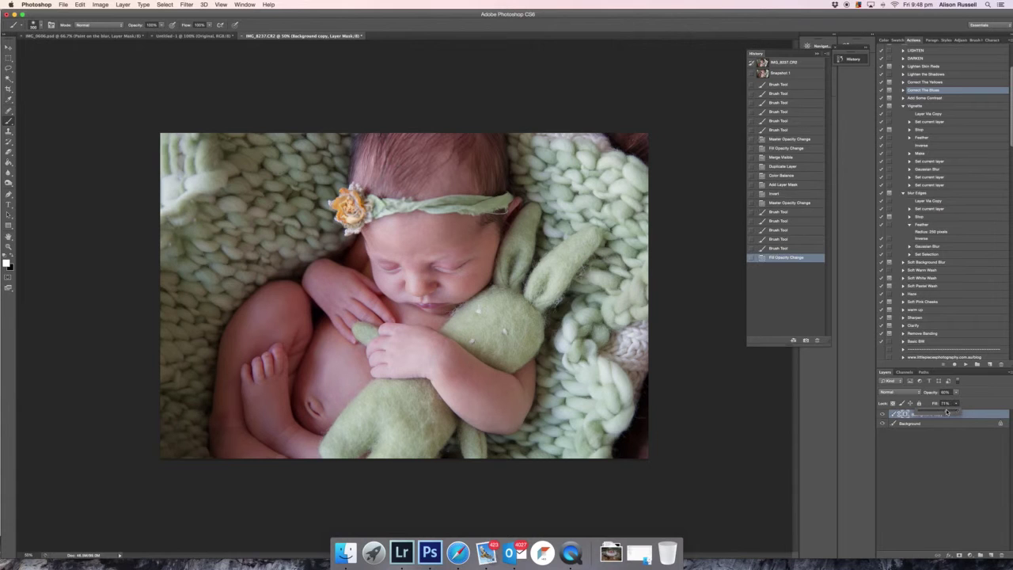
key("super+shift+e")
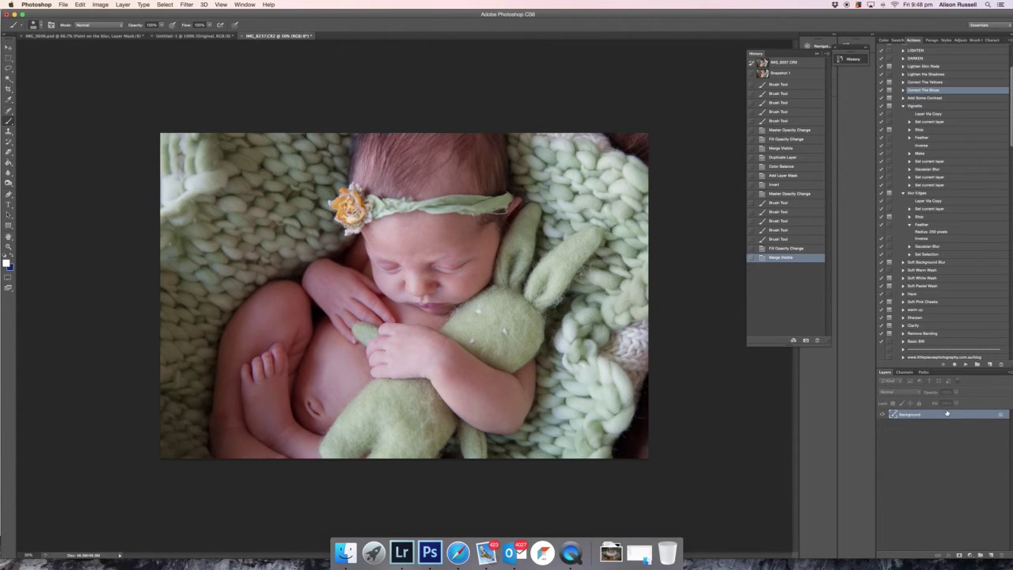
- Run the DARKEN action on the photo and merge the resulting Darken layer into the Background
left_click(931, 58)
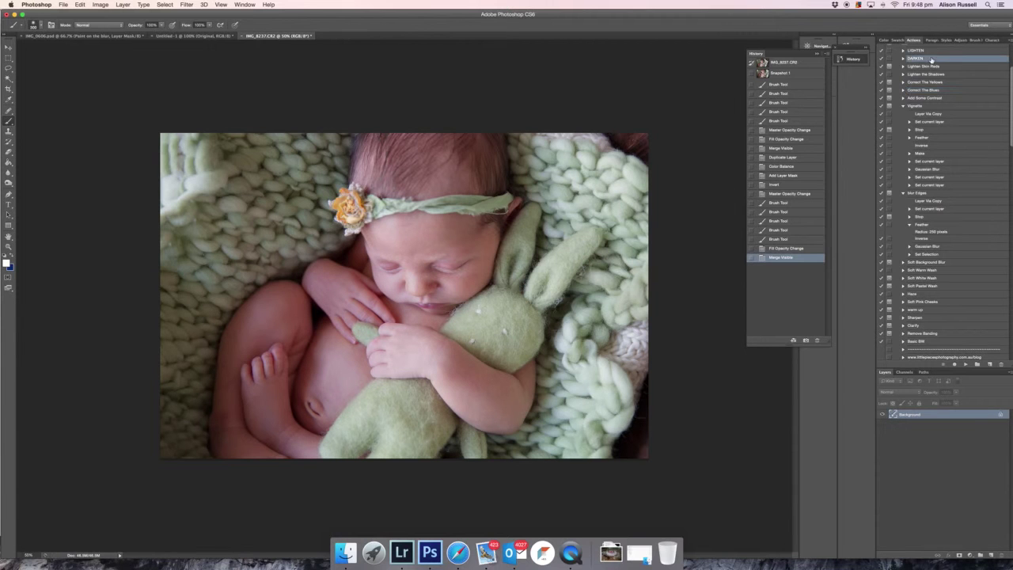
left_click(966, 364)
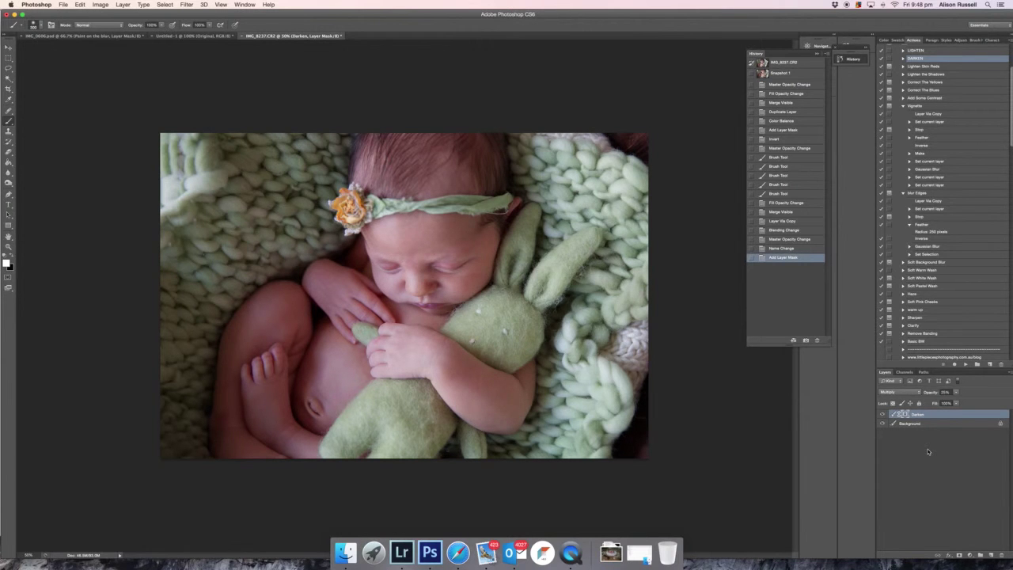
key("super+shift+e")
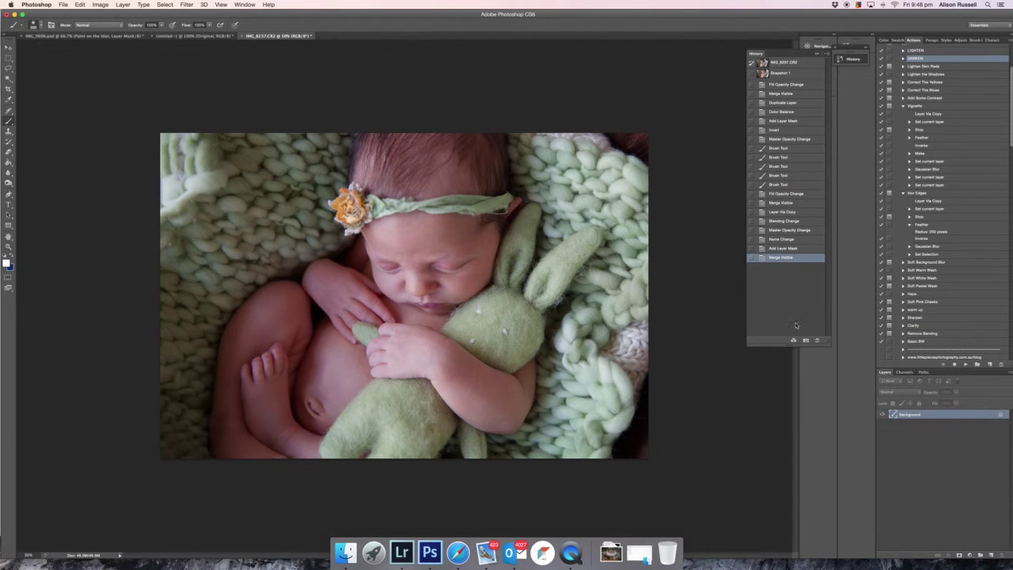
- Apply a slight Brightness/Contrast adjustment directly to the Background layer
left_click(100, 4)
mouse_move(163, 29)
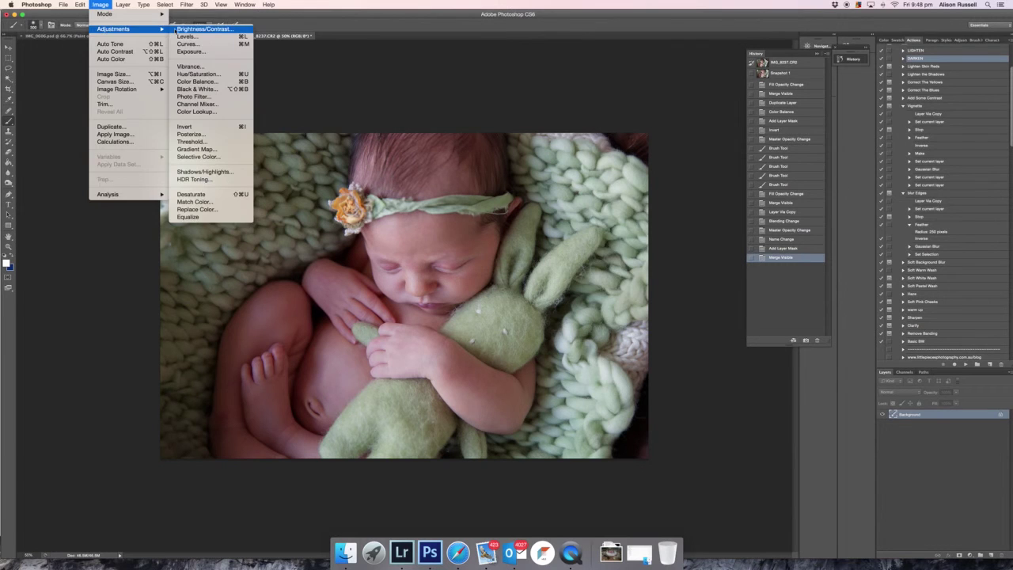
left_click(204, 28)
left_click_drag(633, 243, 622, 246)
left_click(698, 210)
key("b")
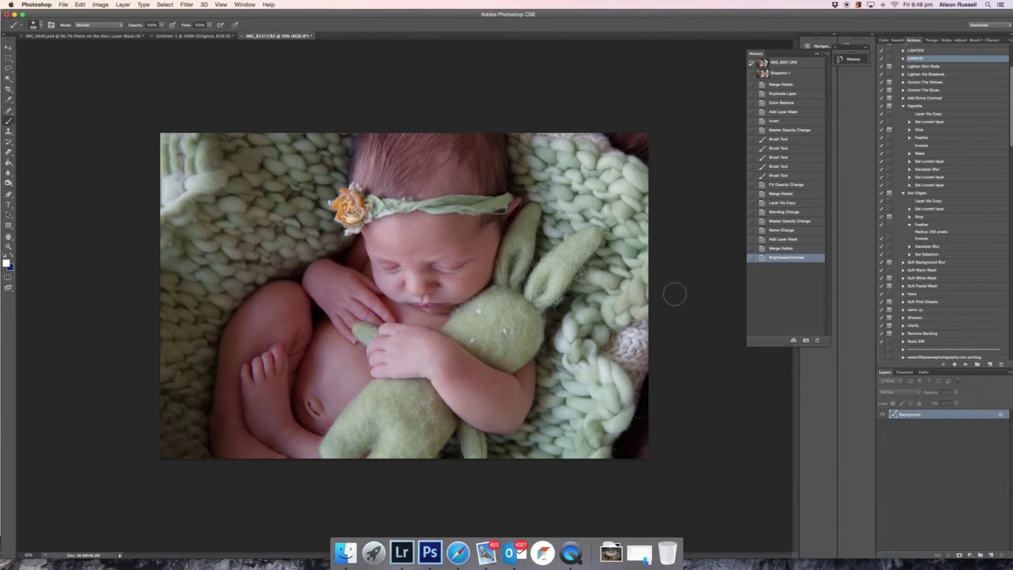
- Add contrast with the Add Some Contrast action at a reduced layer fill, and merge it into the Background
left_click(925, 98)
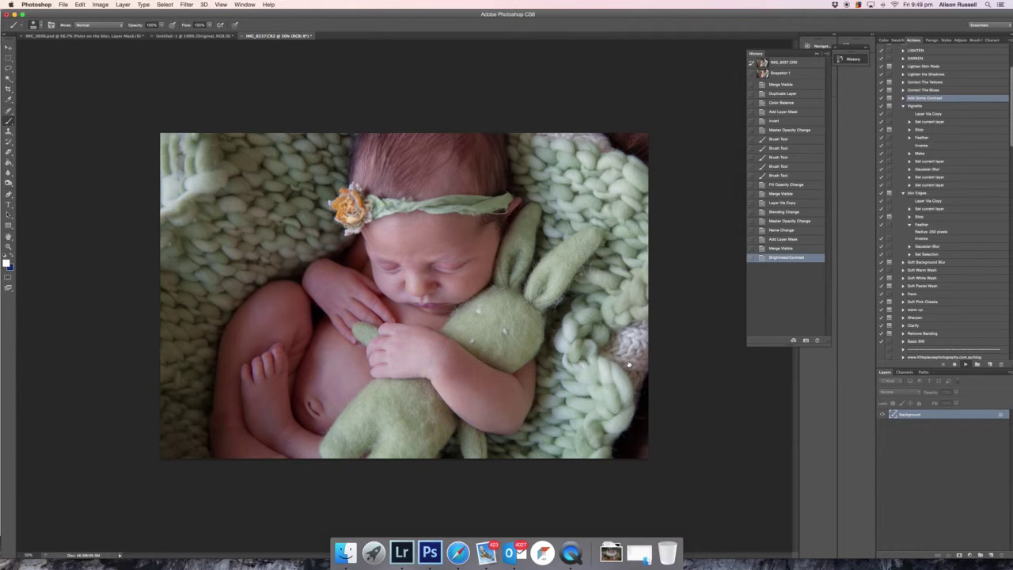
left_click(963, 366)
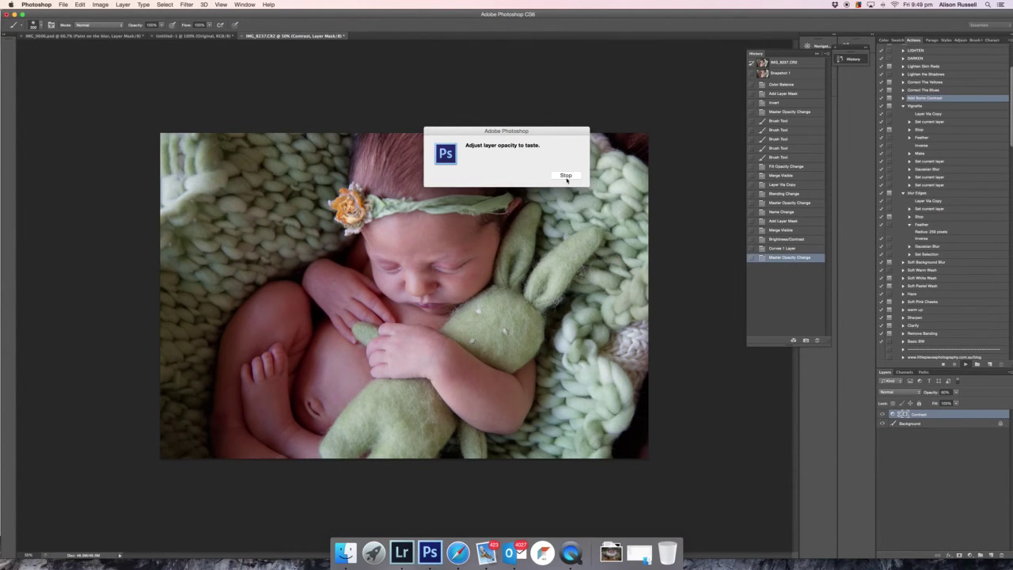
left_click(567, 176)
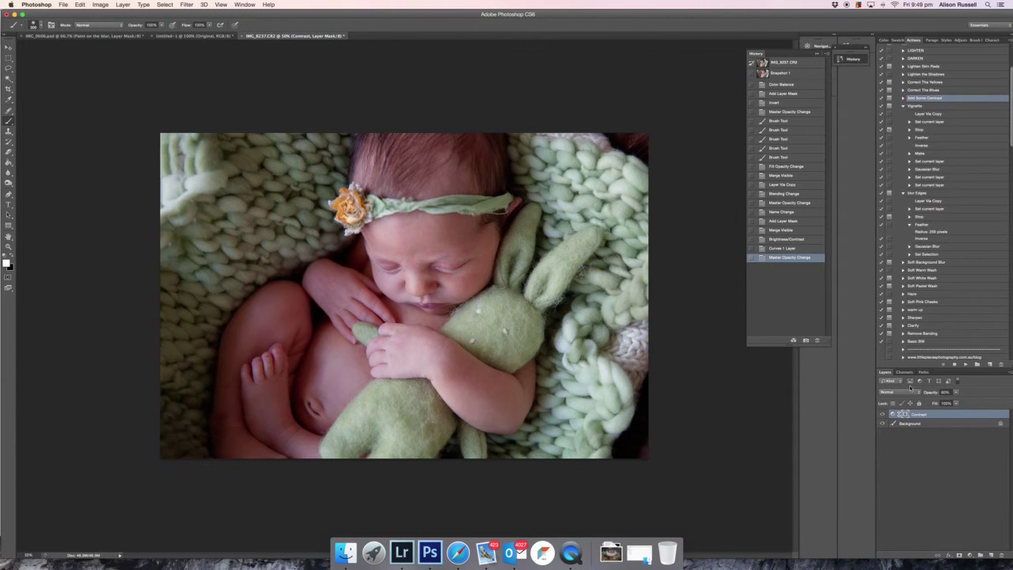
left_click_drag(957, 405, 938, 410)
key("super+shift+e")
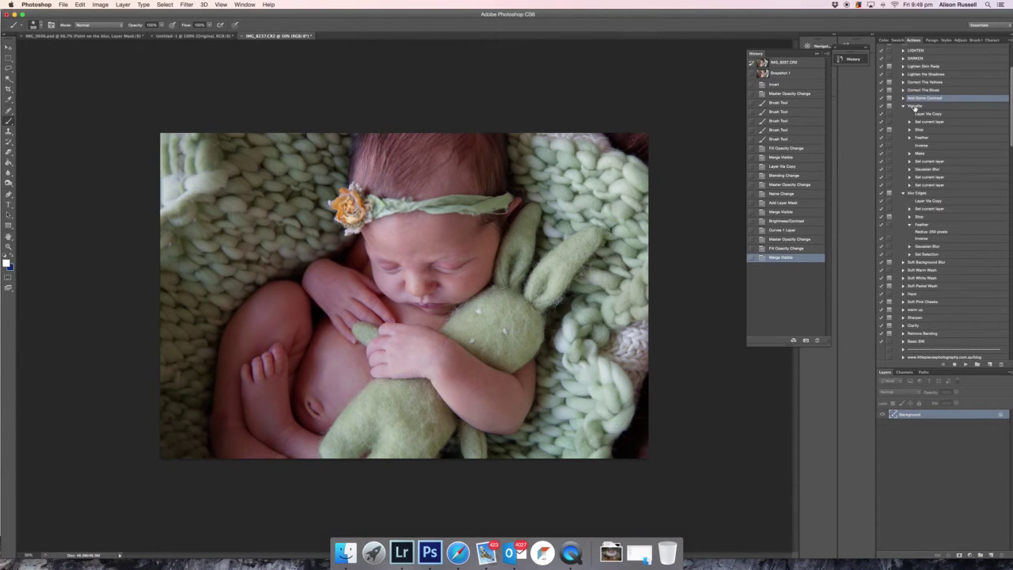
- Run the Vignette action, using a rectangular marquee around the baby that reaches the photo's lower edge
left_click(915, 106)
left_click(964, 365)
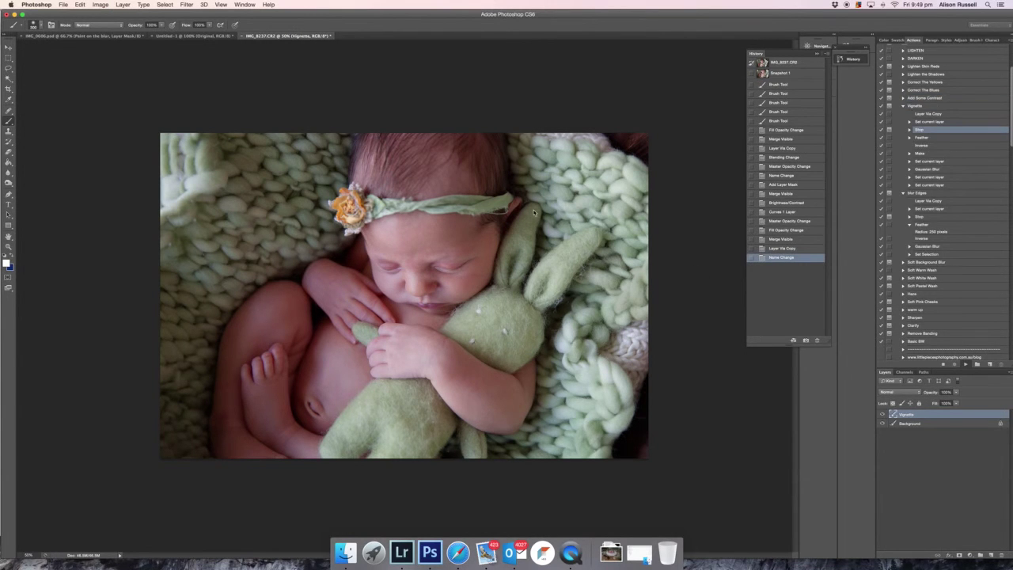
left_click(566, 177)
left_click(9, 57)
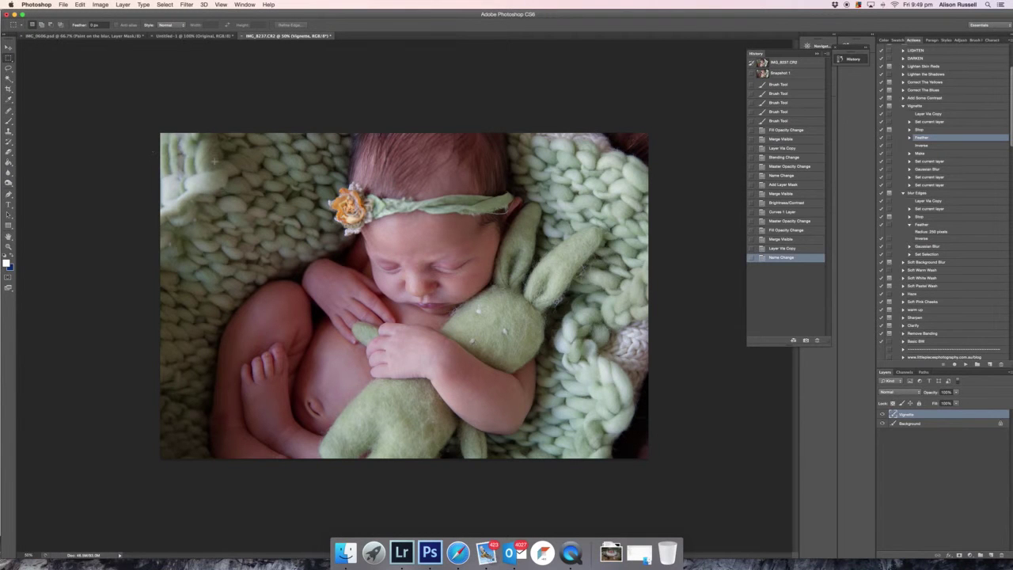
left_click_drag(210, 149, 595, 486)
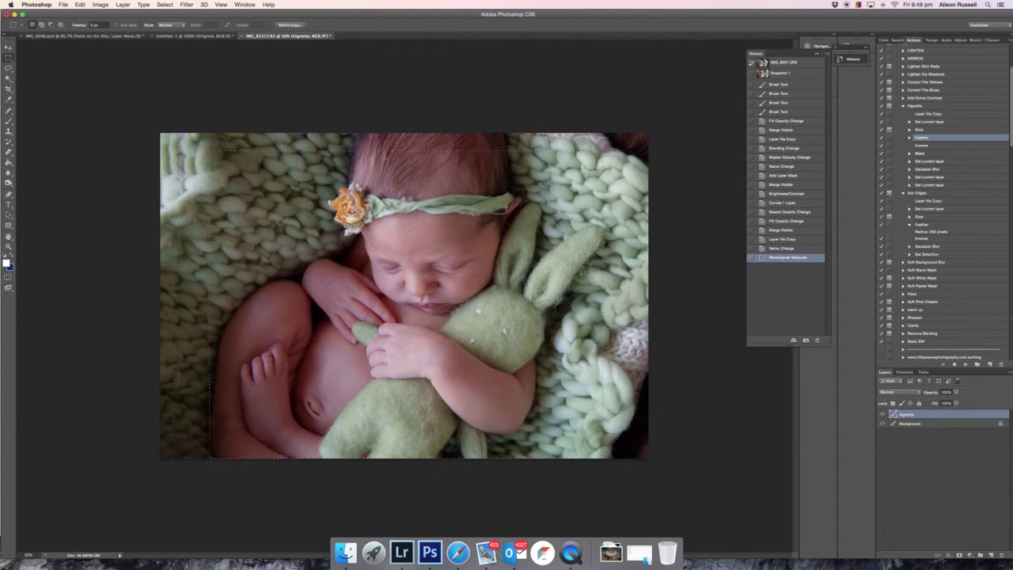
left_click(967, 365)
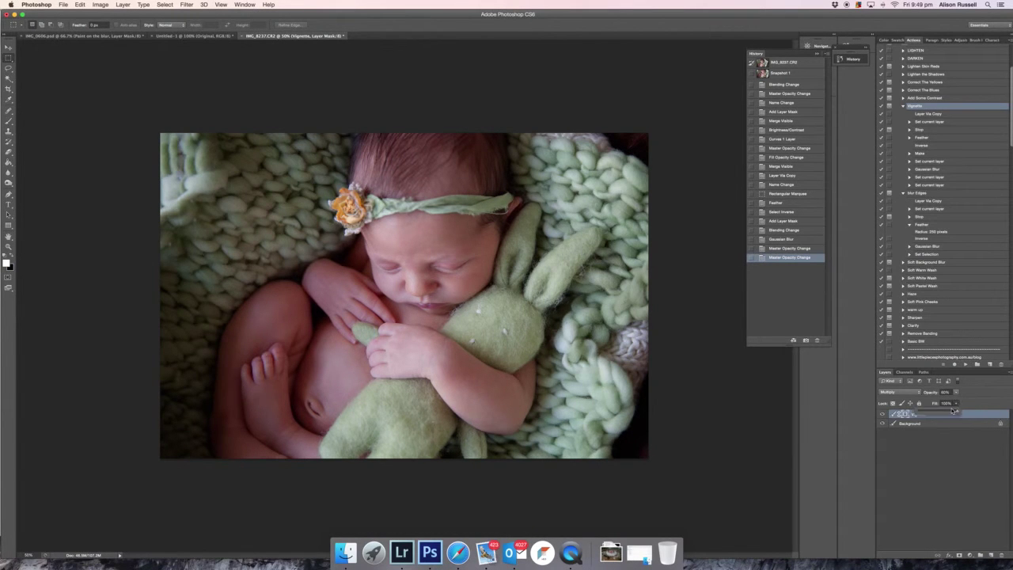
- Reduce the Vignette layer's fill to 60% and merge the visible layers
left_click_drag(943, 412, 943, 413)
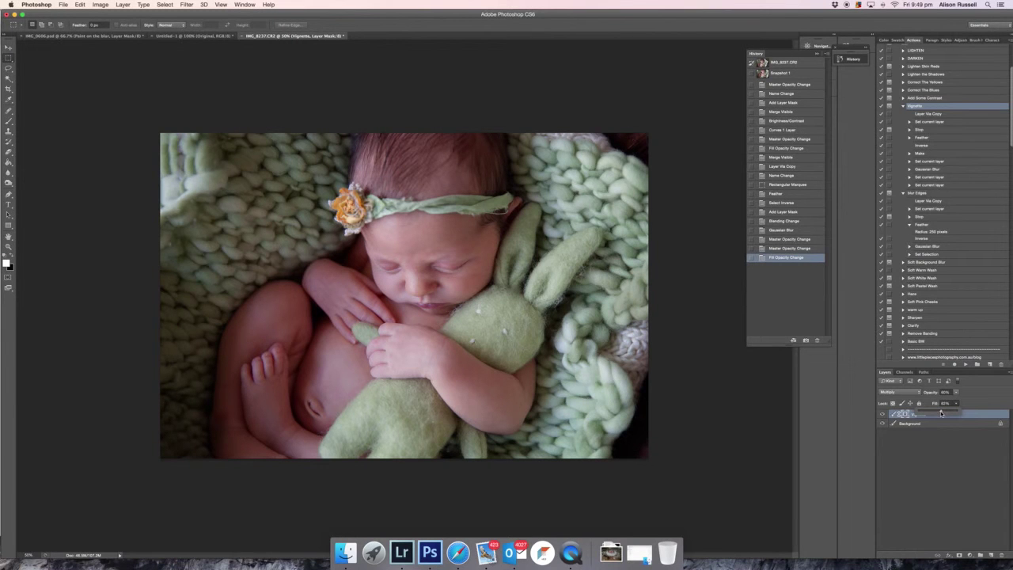
key("super+shift+e")
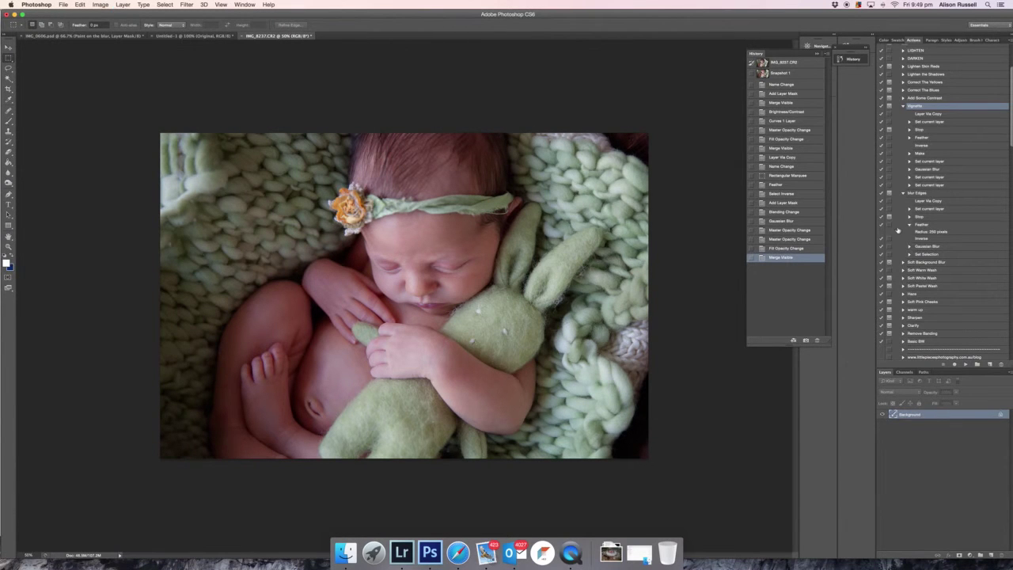
- Run the blur edges action, using a freehand lasso selection around the baby and the toy bunny
left_click(916, 193)
left_click(965, 364)
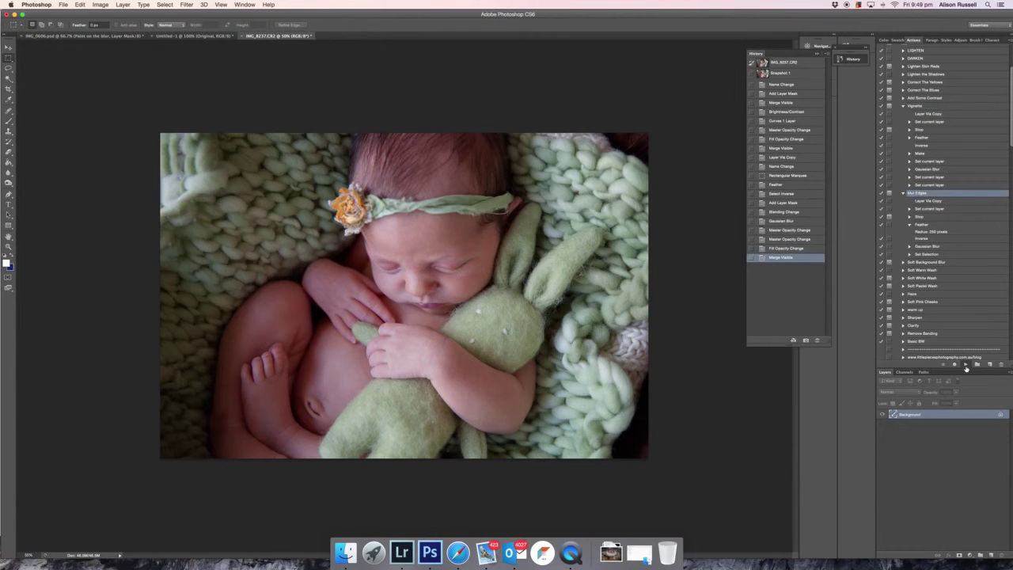
left_click(569, 178)
left_click(7, 68)
mouse_move(314, 140)
left_mouse_down()
mouse_move(211, 299)
mouse_move(181, 374)
mouse_move(180, 408)
mouse_move(212, 463)
mouse_move(510, 462)
mouse_move(576, 416)
left_mouse_up()
mouse_move(619, 204)
left_mouse_down()
mouse_move(530, 136)
mouse_move(310, 139)
left_mouse_up()
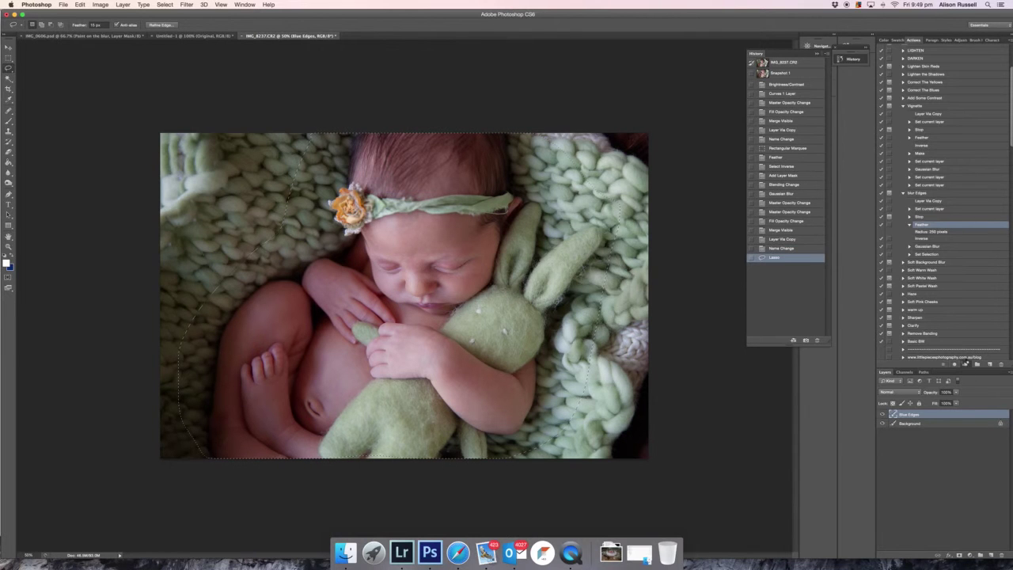
left_click(965, 363)
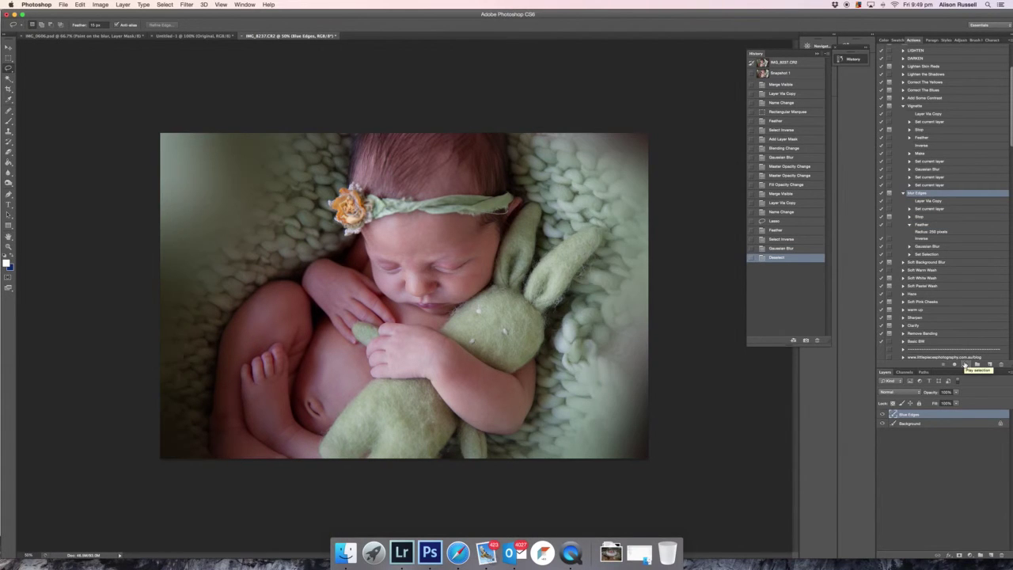
- Lower the edge blur layer to 58% opacity and 57% fill, compare it on and off, and merge it into the Background
left_click(956, 392)
left_click_drag(947, 400, 944, 411)
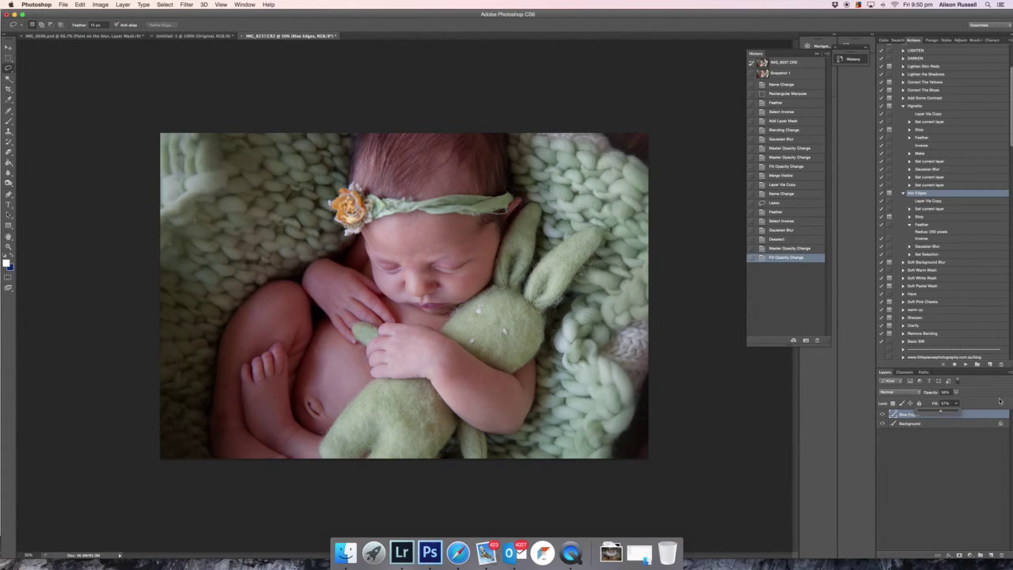
left_click(882, 414)
left_click(882, 414)
key("super+shift+e")
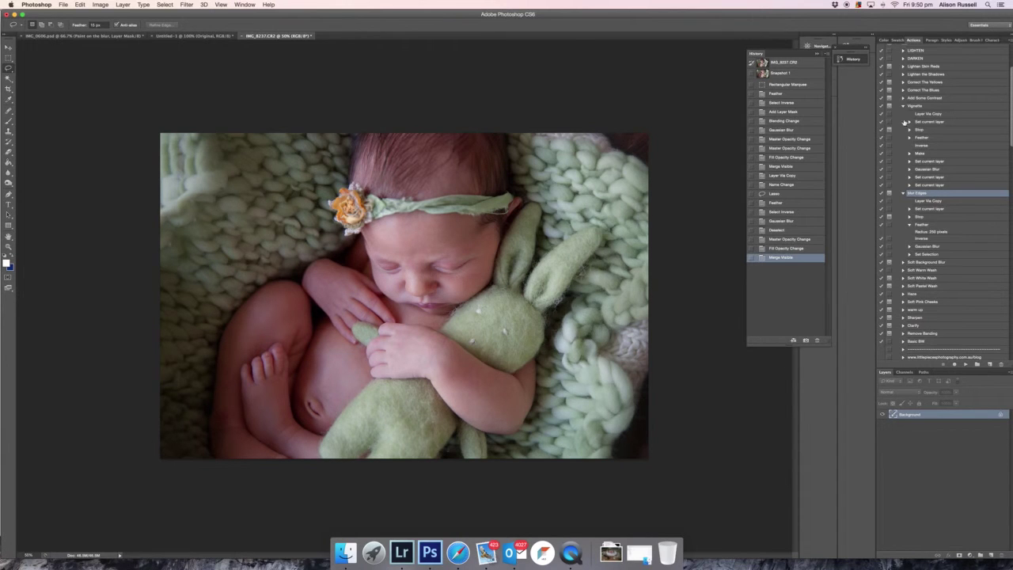
- Run the Lighten Skin Reds action on the merged photo and dismiss its painting instructions
left_click(935, 67)
left_click(969, 364)
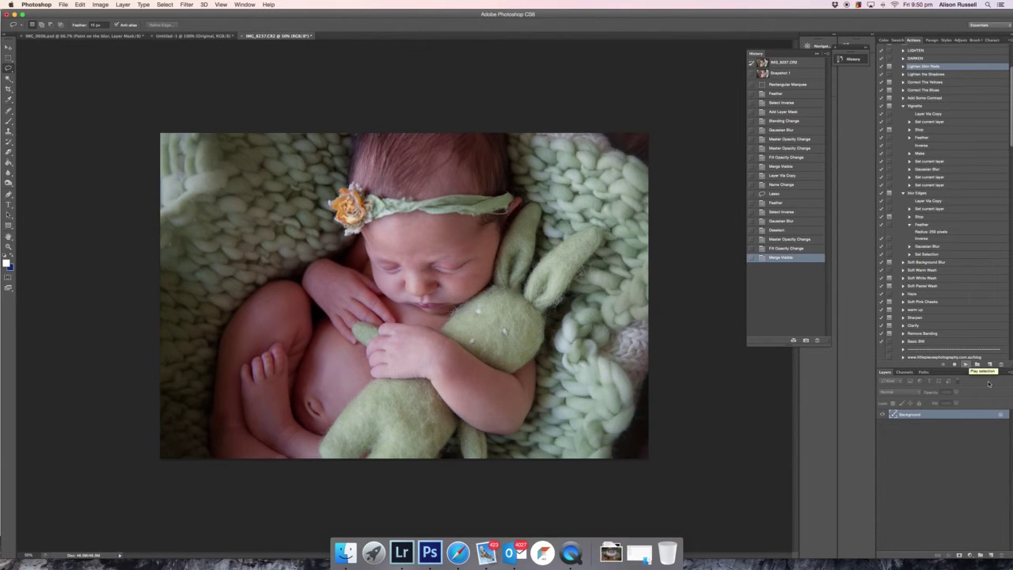
left_click(966, 364)
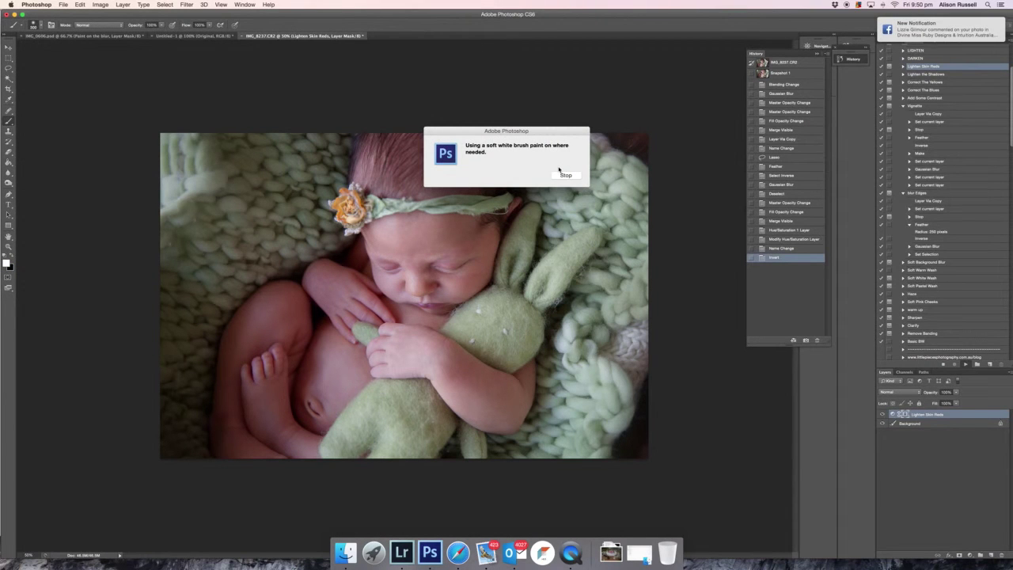
left_click(564, 174)
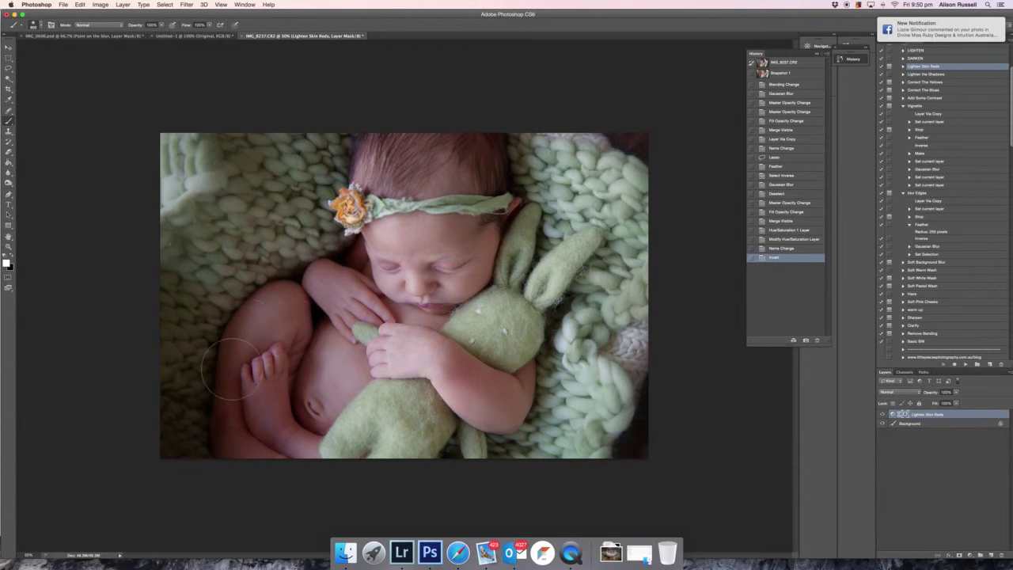
- Paint the Lighten Skin Reds effect onto the baby's legs, hand, arm, head and torso through the layer mask
mouse_move(275, 439)
left_mouse_down()
mouse_move(292, 416)
mouse_move(297, 372)
left_mouse_up()
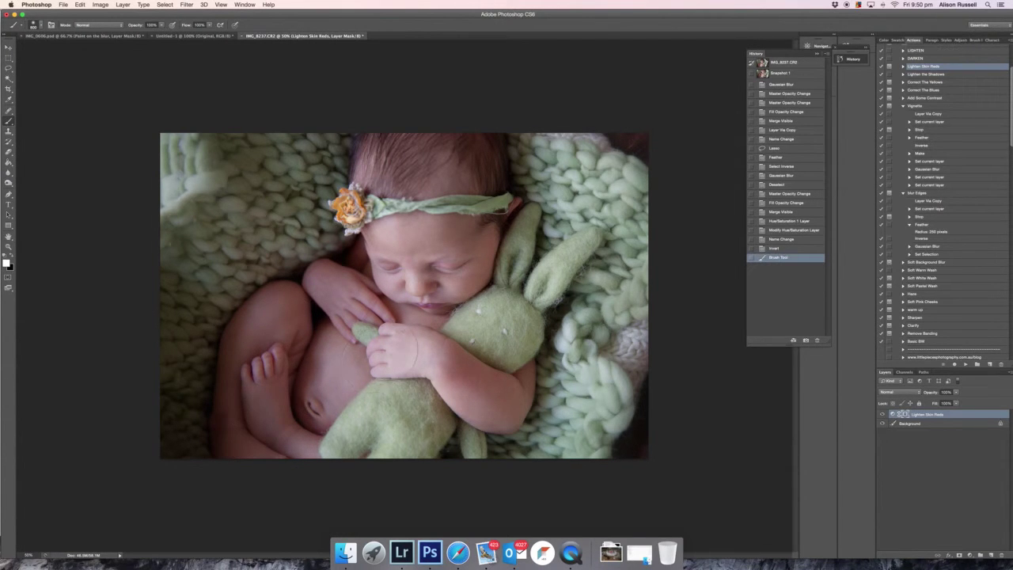
left_click_drag(401, 353, 419, 372)
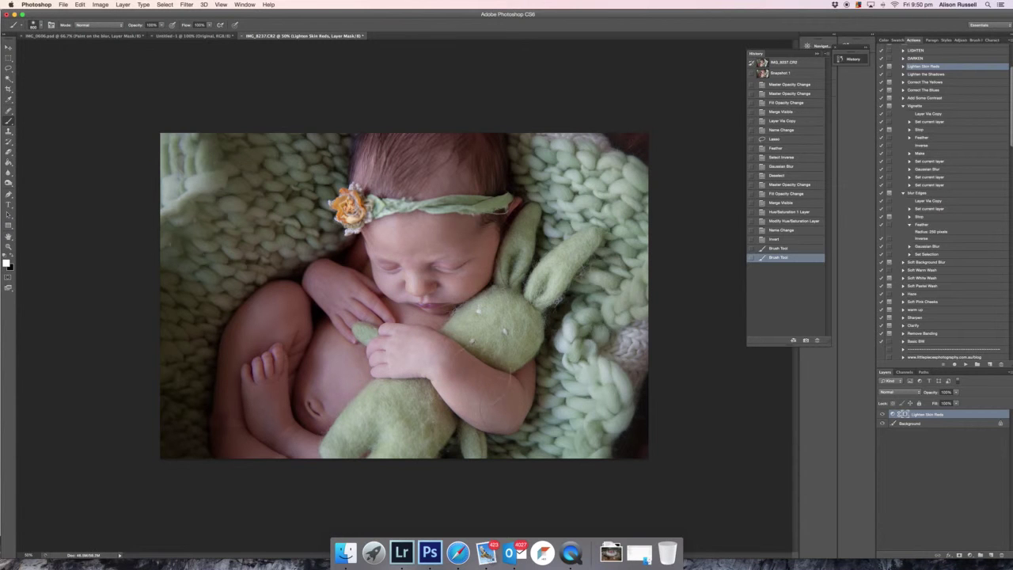
left_click_drag(487, 158, 479, 149)
left_click_drag(394, 147, 374, 150)
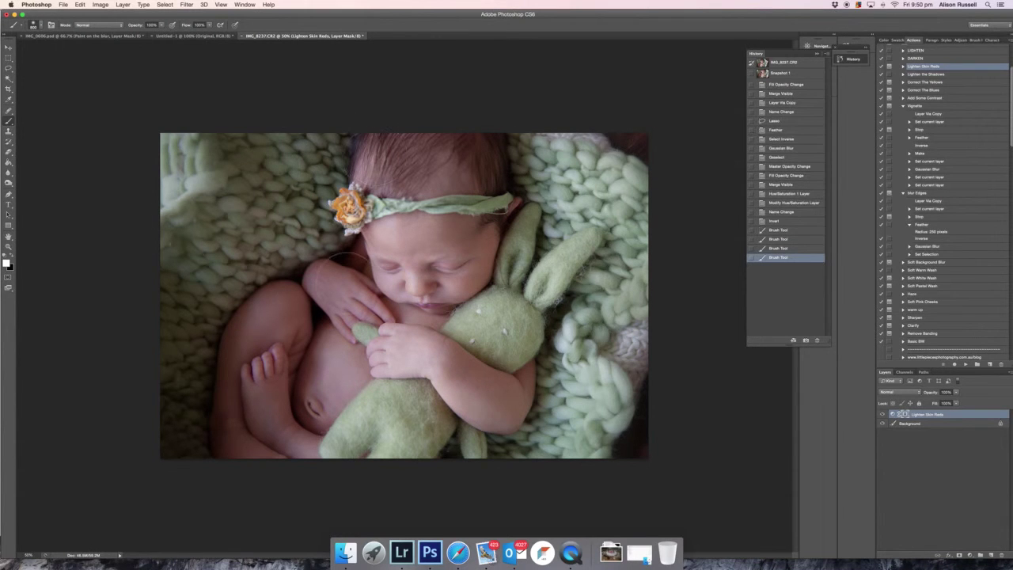
mouse_move(242, 348)
left_mouse_down()
mouse_move(216, 405)
mouse_move(234, 445)
mouse_move(299, 330)
left_mouse_up()
left_click_drag(289, 384, 313, 325)
- Lower the Lighten Skin Reds layer's opacity to about 59%, keep its fill at 100%, and merge the visible layers
left_click(956, 392)
left_click_drag(949, 399, 959, 401)
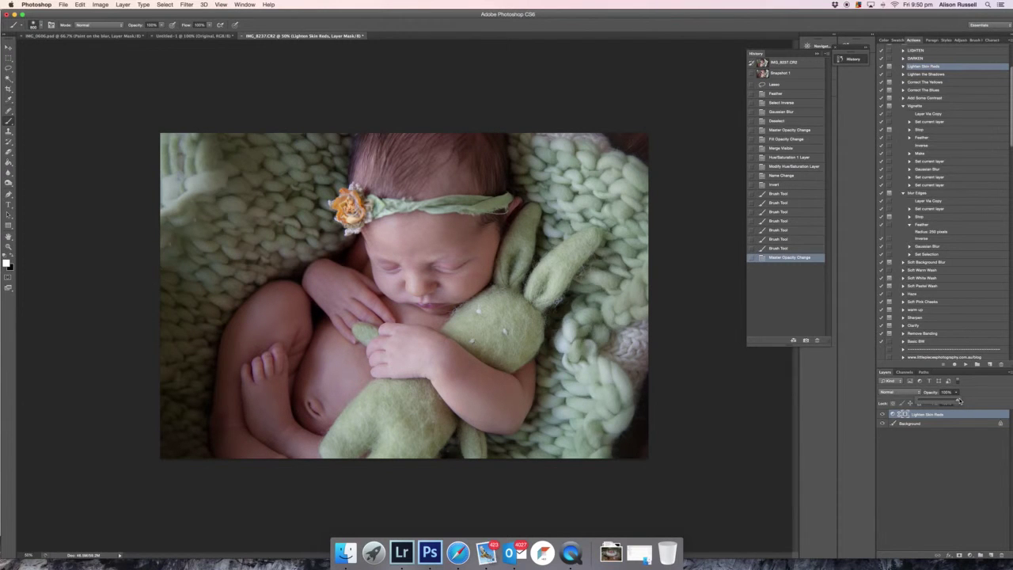
left_click_drag(960, 400, 941, 405)
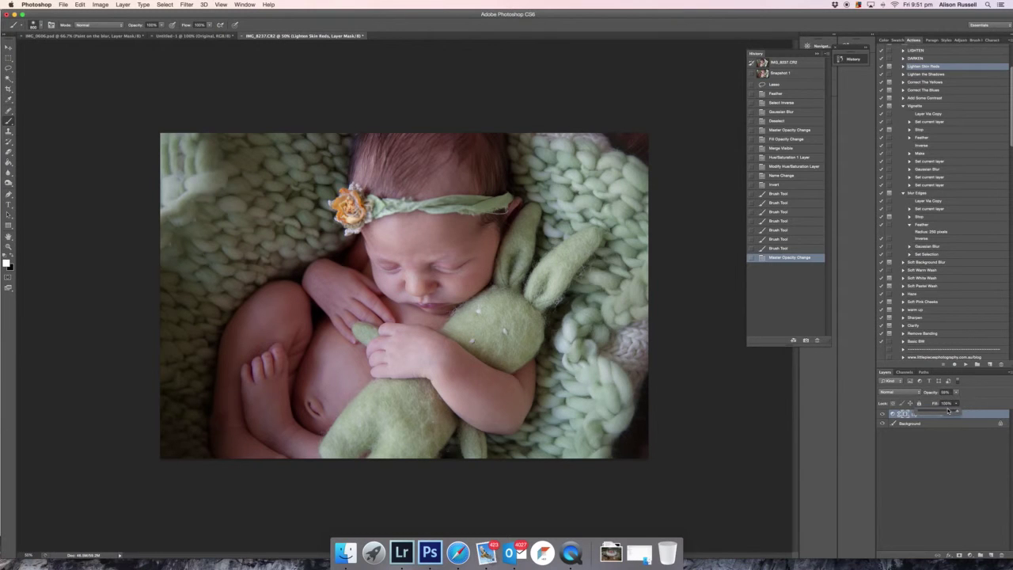
key("shift+5")
key("shift+5")
left_click_drag(940, 410, 959, 408)
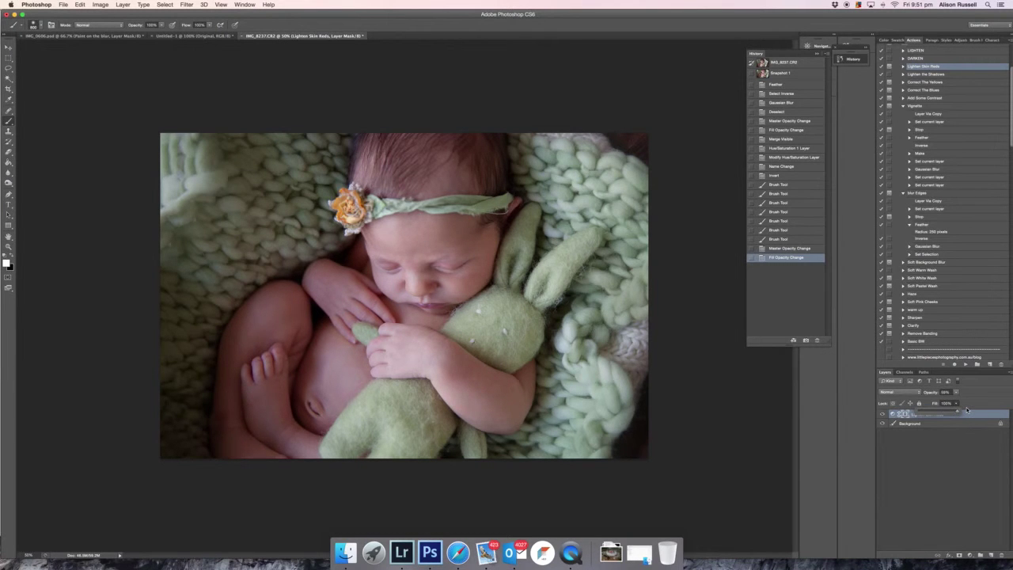
key("shift+super+e")
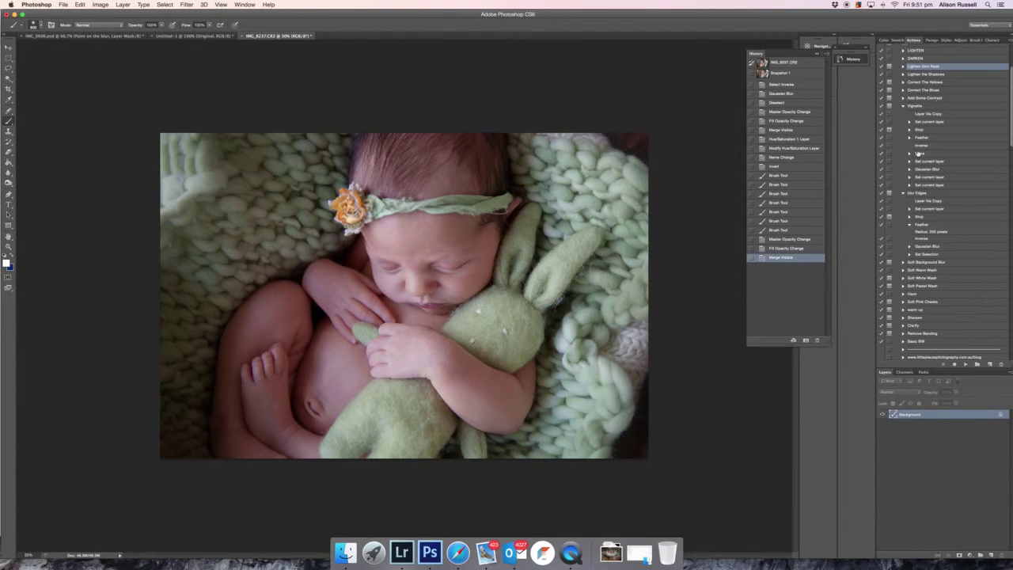
- Run the Soft Warm Wash action, adjust the opacity of the White Wash and Soft Warm Wash layers, and merge them into the Background
left_click(923, 270)
left_click(968, 364)
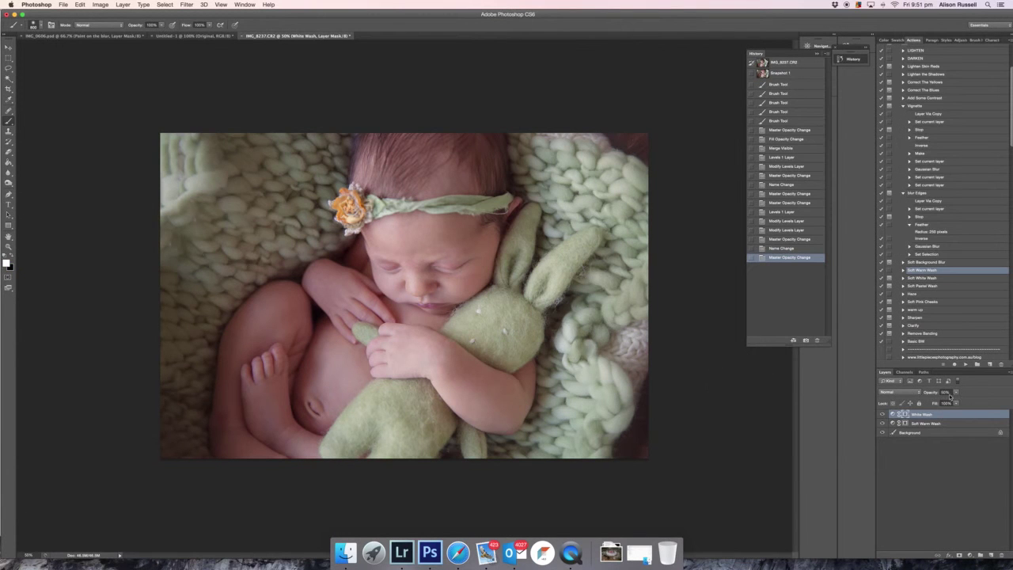
left_click_drag(957, 393, 955, 420)
left_click(950, 424)
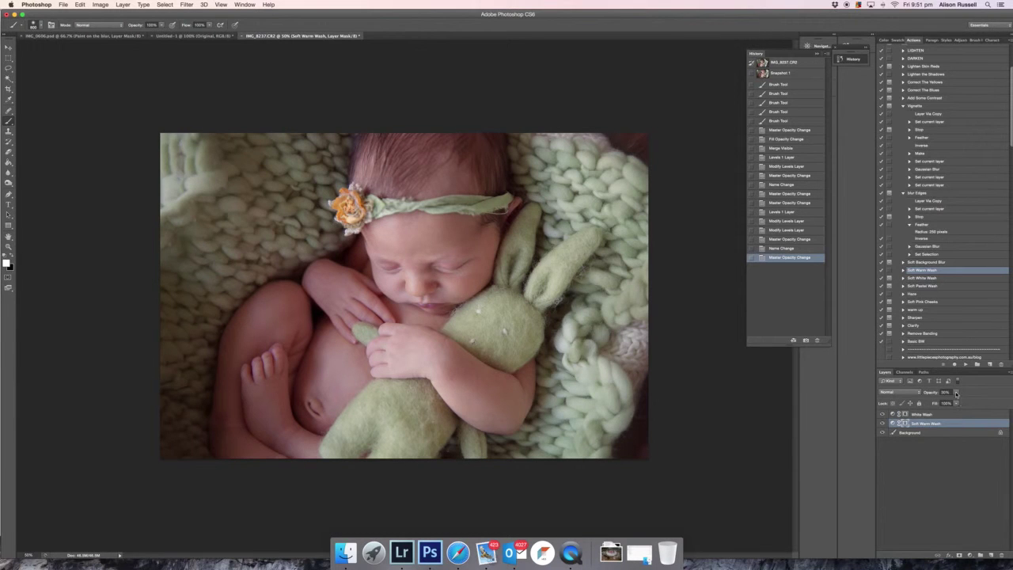
left_click_drag(956, 392, 940, 440)
key("super+shift+e")
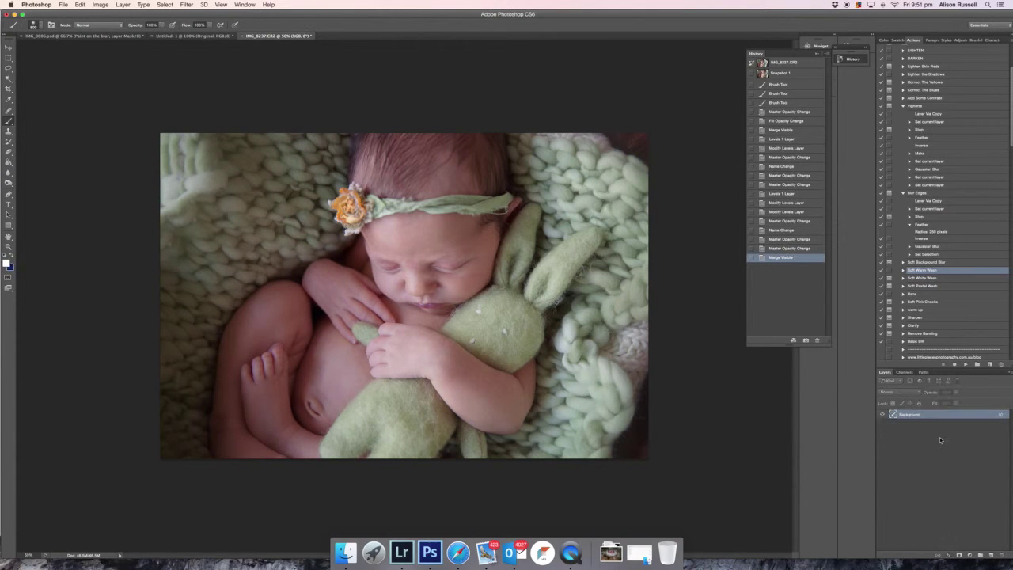
- Take a new history snapshot, compare it with the original photo and Snapshot 1, and return to Snapshot 2
left_click(806, 340)
left_click(782, 62)
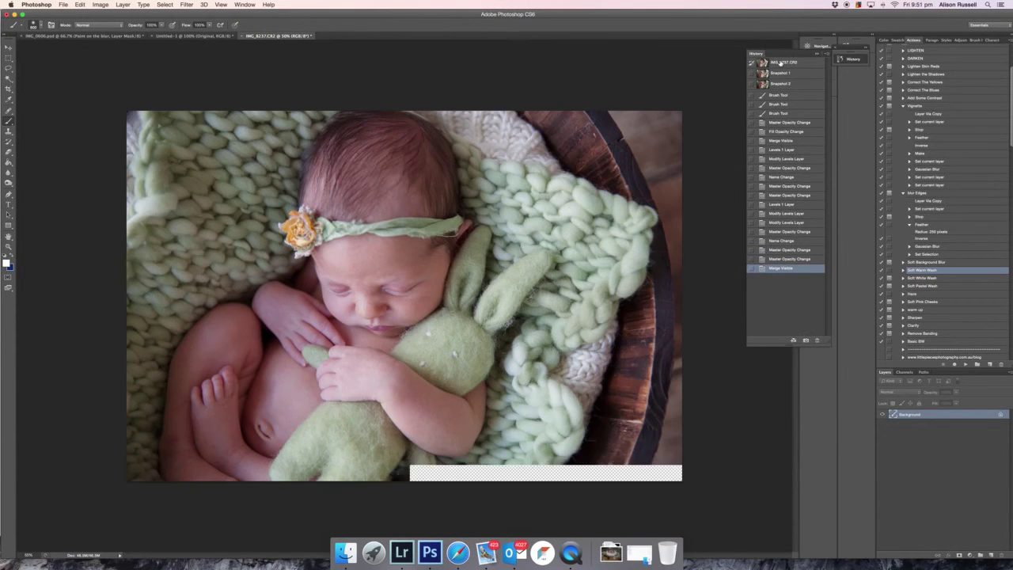
left_click(780, 72)
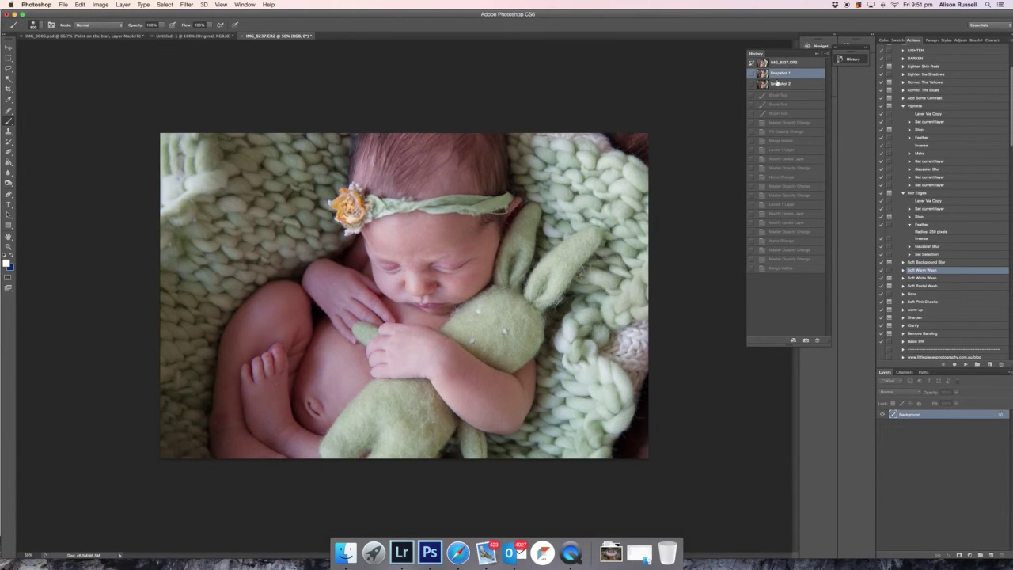
left_click(780, 83)
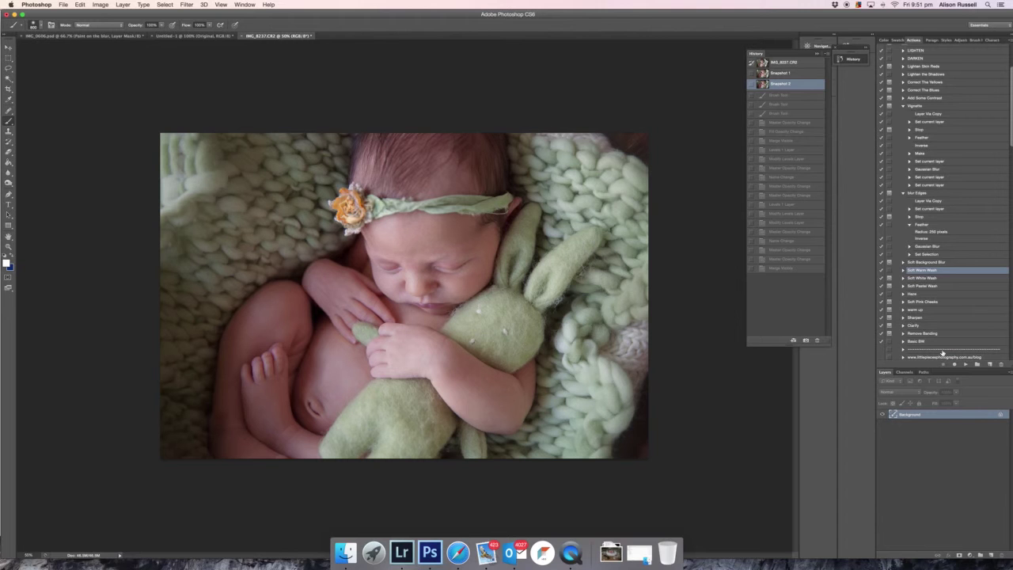
- Duplicate the Background layer and set the brush opacity to 32% for retouching the baby's face
key("super+plus")
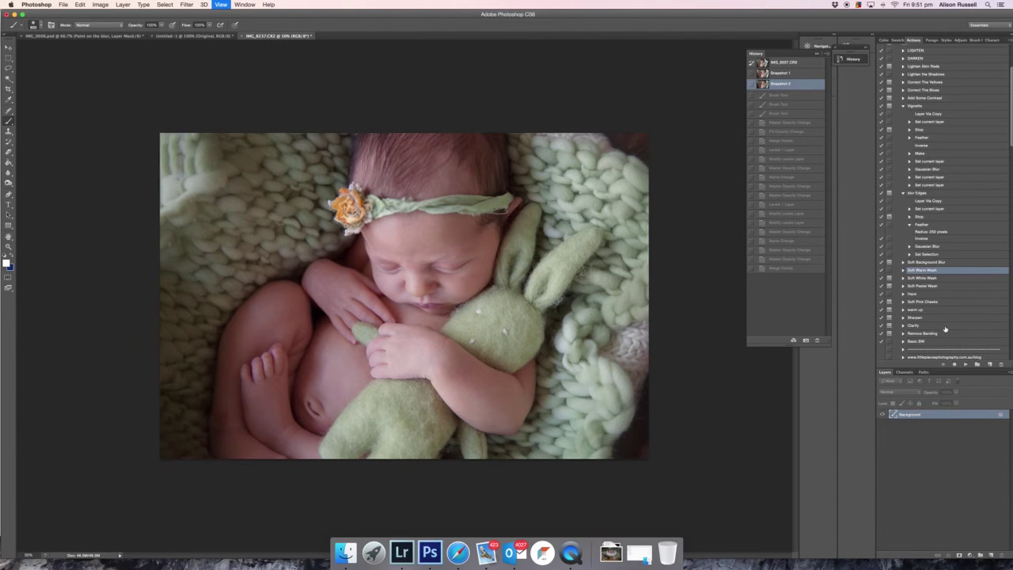
key("super+plus")
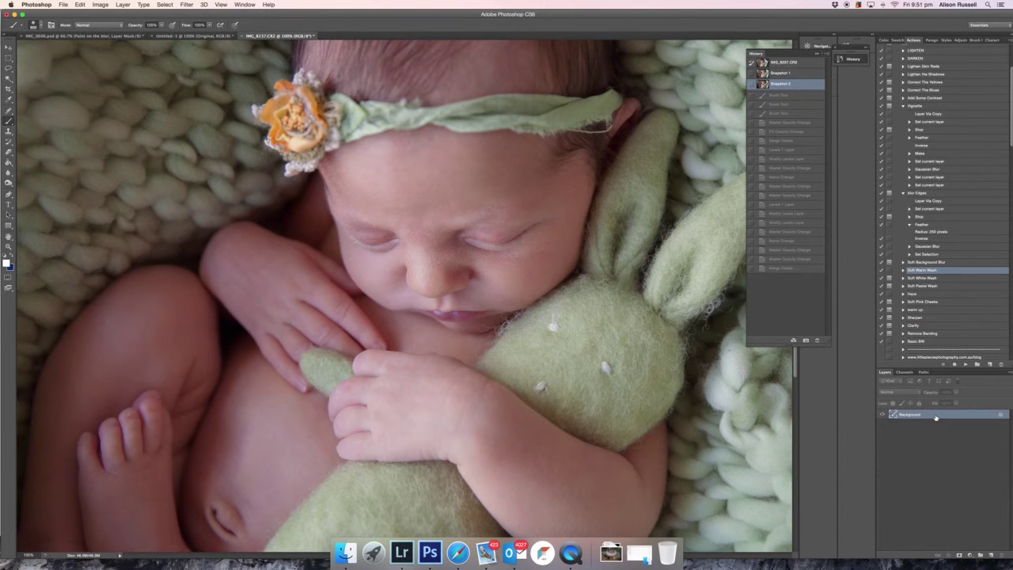
key("super+j")
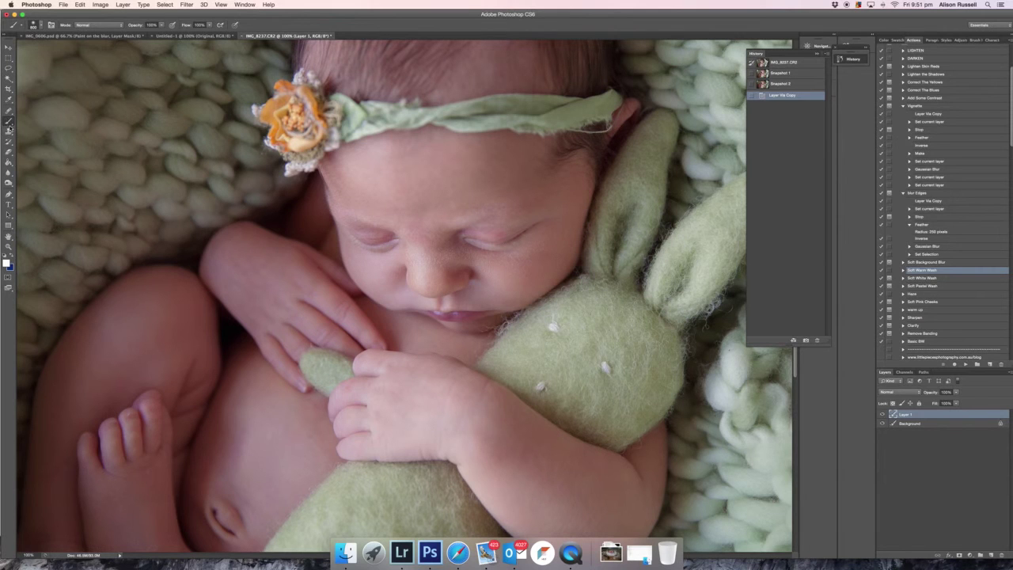
left_click_drag(162, 25, 142, 35)
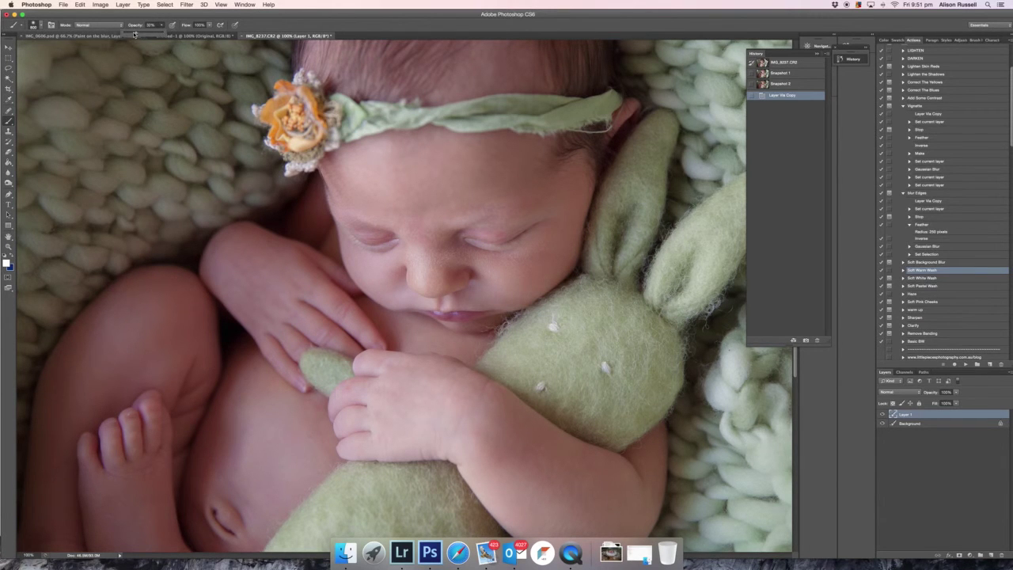
- Try to paint over the skin on the baby's face with a reddish tone sampled beside the closed eye
left_click(6, 262)
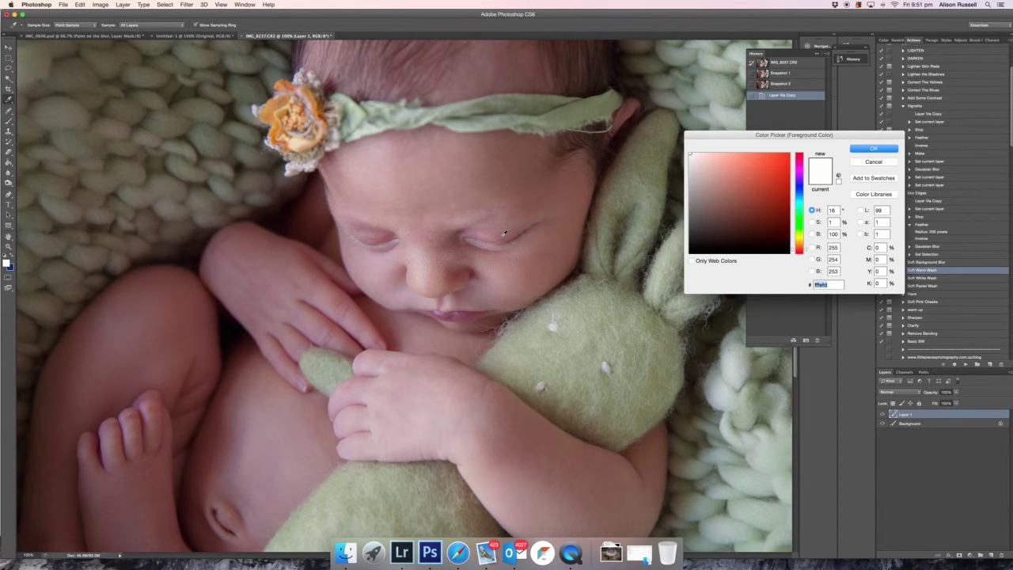
left_click(532, 232)
key("Return")
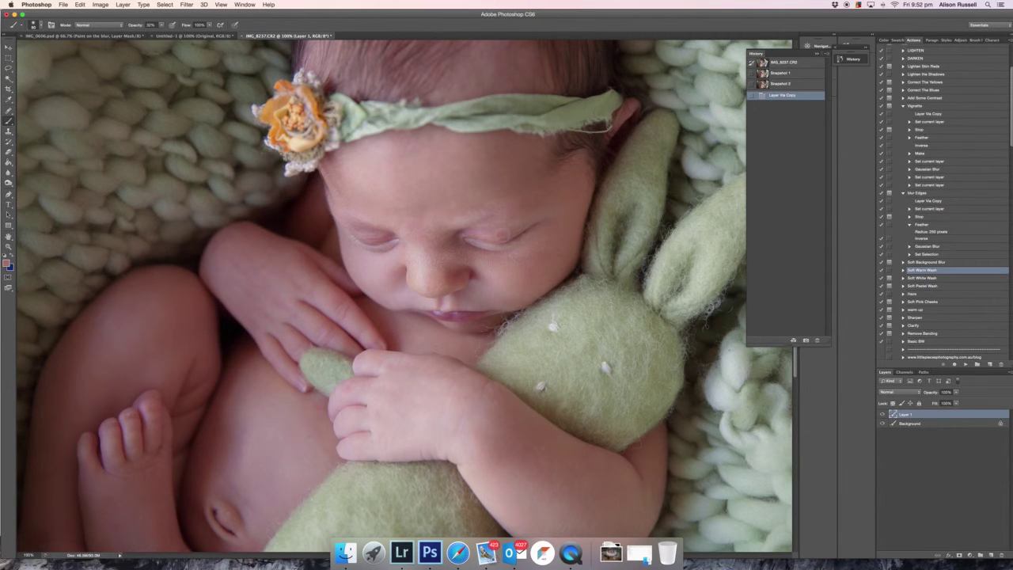
left_click(566, 183)
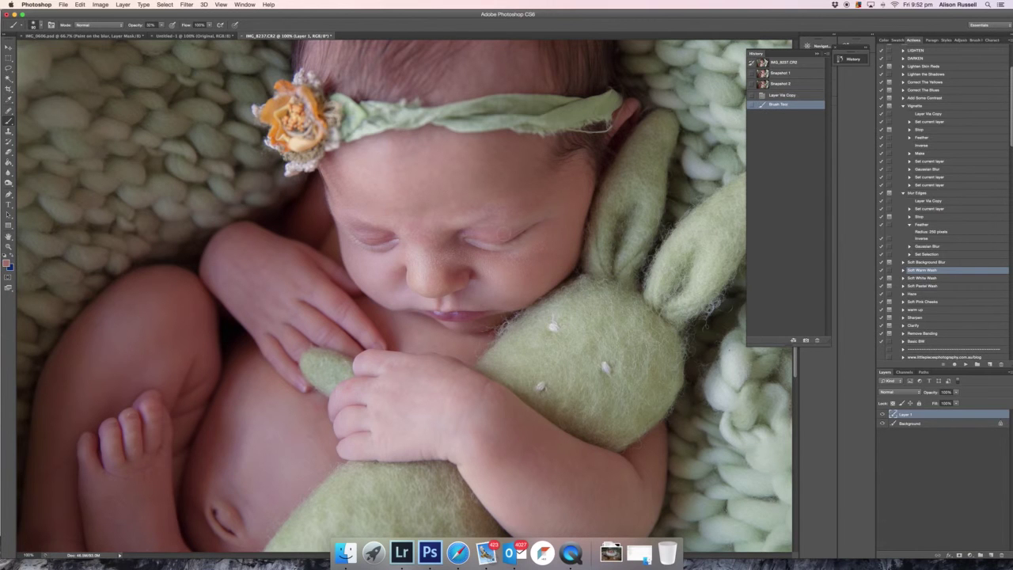
key("super+z")
- Touch up the baby's face with skin tone 8f726b sampled above the eye, using a brush flow of 46%
left_click(7, 264)
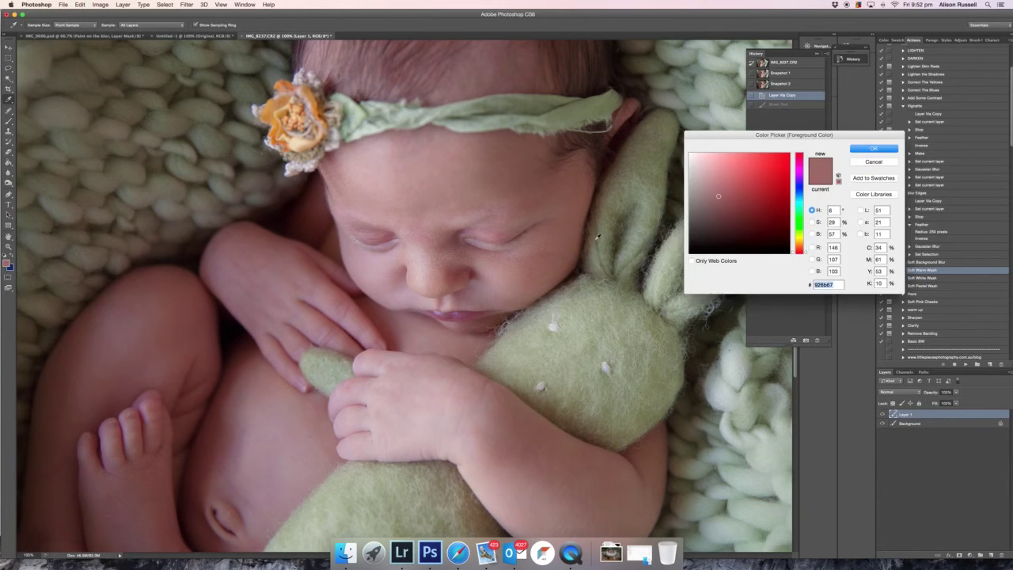
left_click(508, 227)
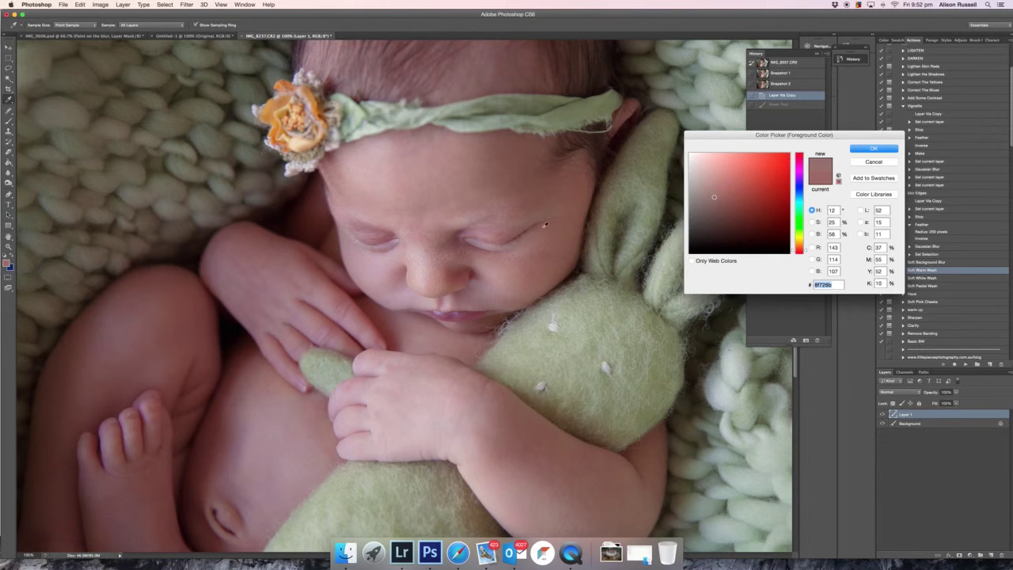
key("Return")
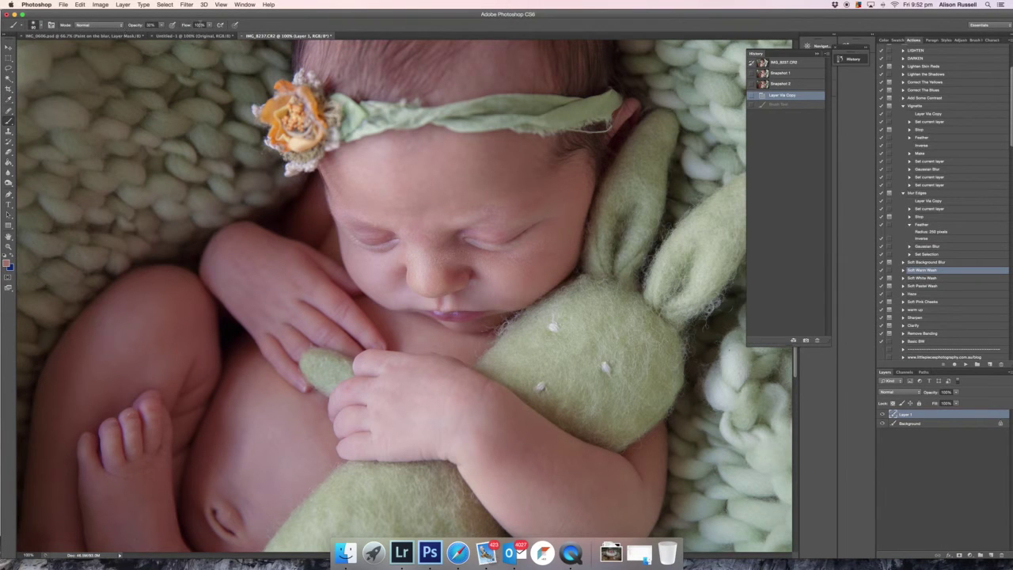
left_click(209, 24)
left_click_drag(210, 31, 190, 32)
left_click(210, 25)
key("ctrl+z")
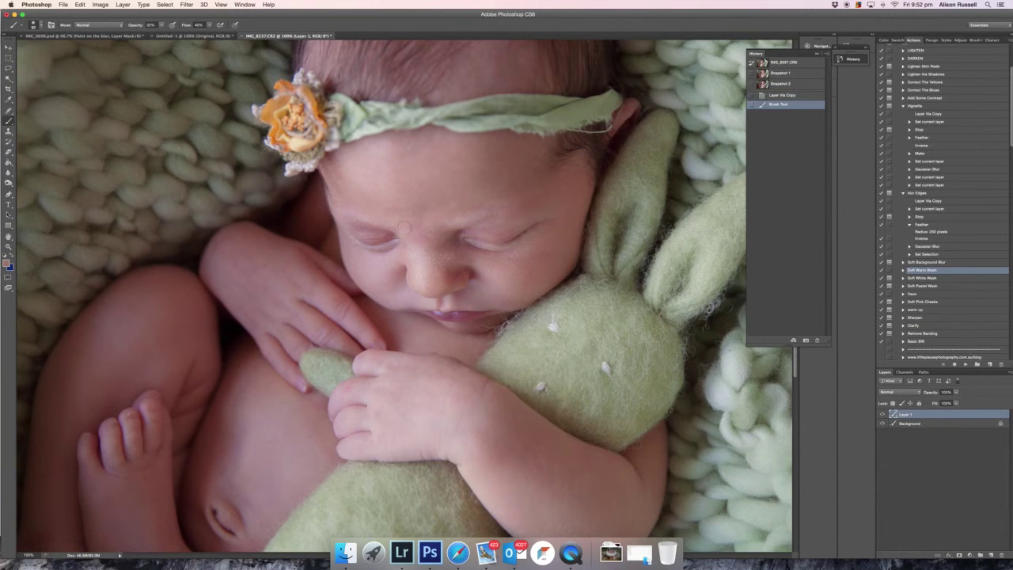
- Sample the lighter skin tone a4898c from above the other eye and paint it over the baby's forehead
left_click(8, 263)
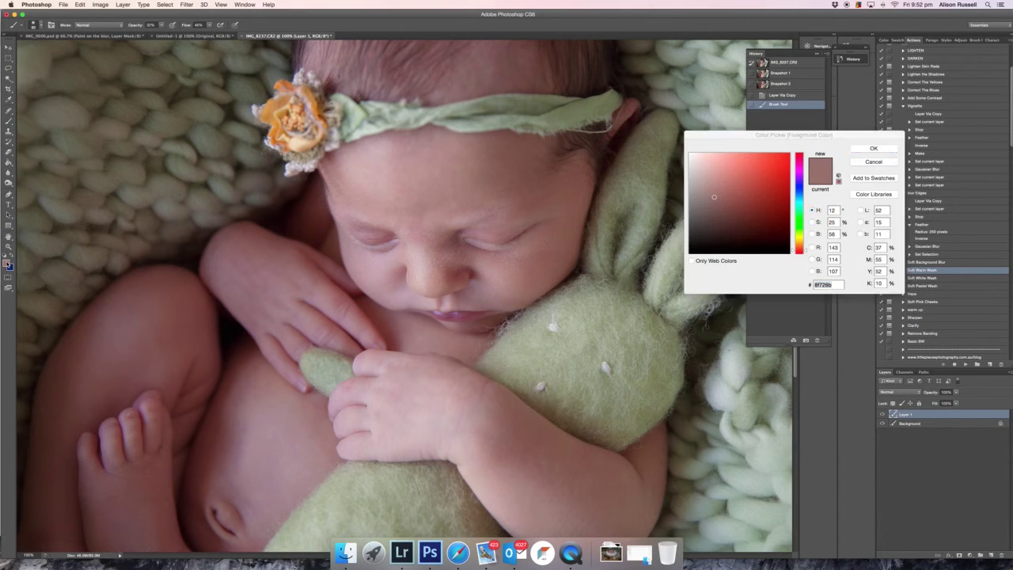
left_click(359, 224)
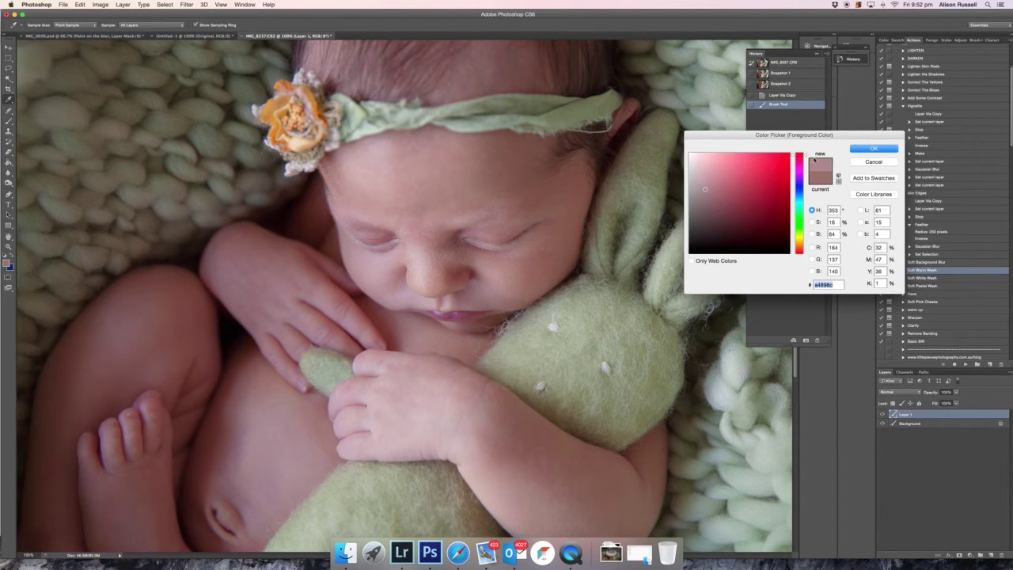
left_click(874, 149)
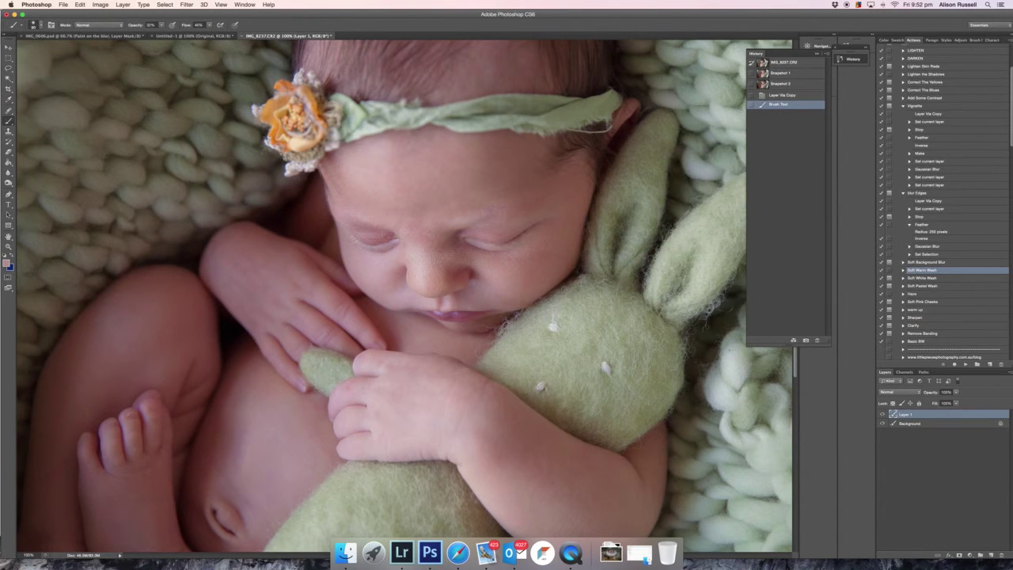
left_click_drag(428, 178, 475, 184)
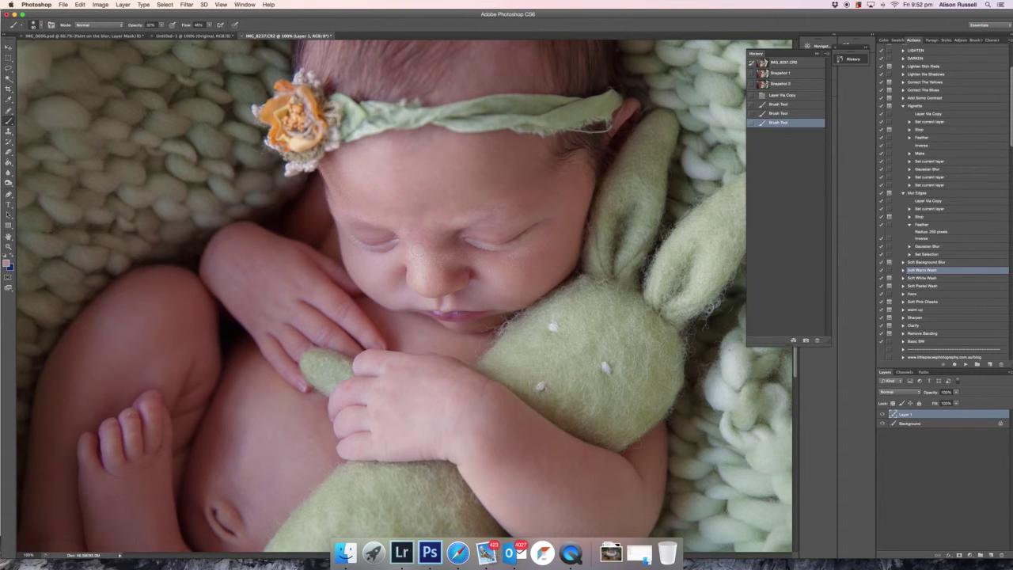
- Compare the painted layer on and off, reduce its fill, and merge it into the Background
left_click(882, 413)
left_click(882, 414)
key("super+shift+e")
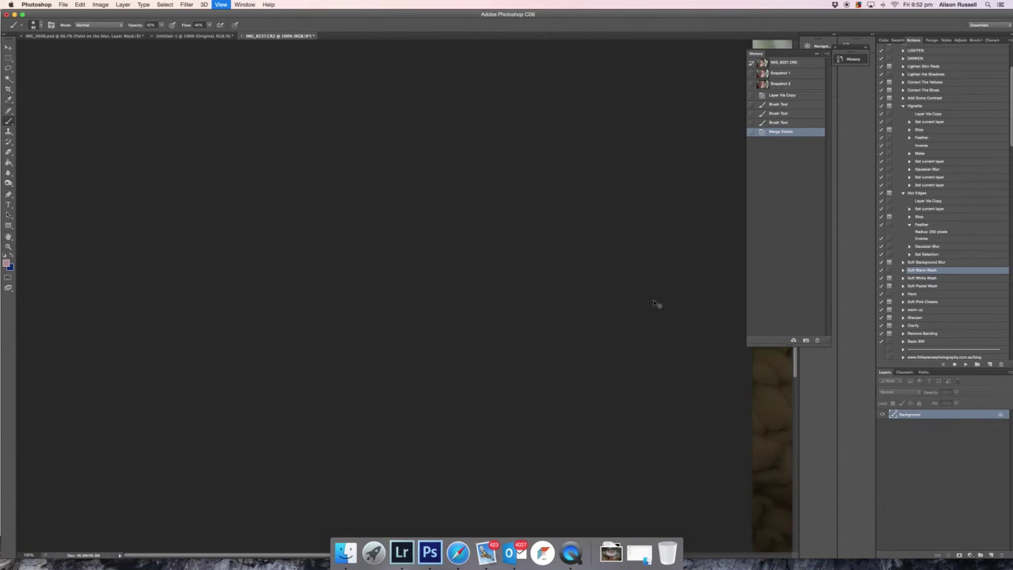
key("super+0")
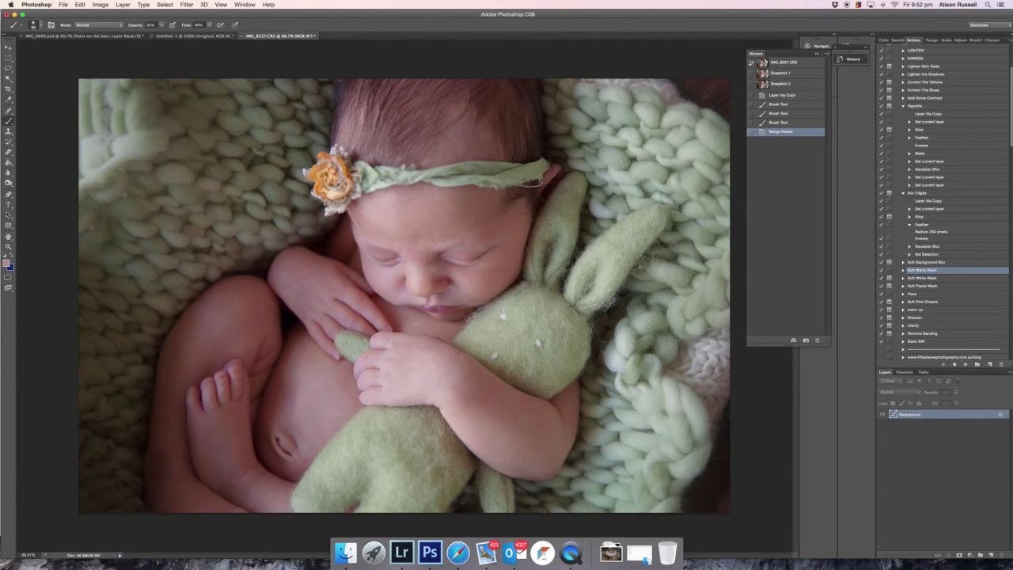
key("super+z")
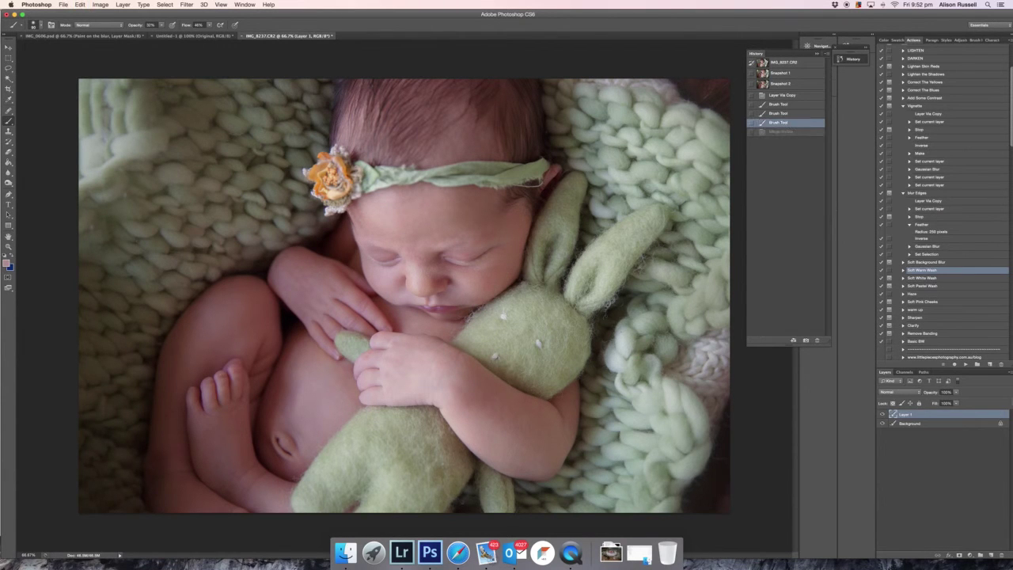
left_click_drag(959, 404, 950, 410)
key("shift+super+e")
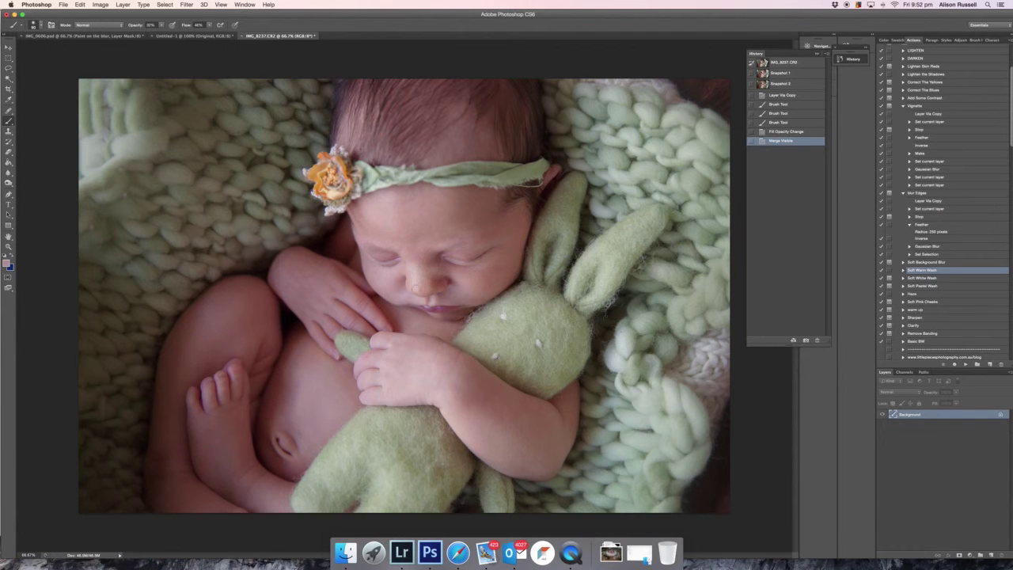
- Try to heal the uneven skin between the baby's eyebrows with the Healing Brush, sampling from the forehead, and undo the strokes
key("super+1")
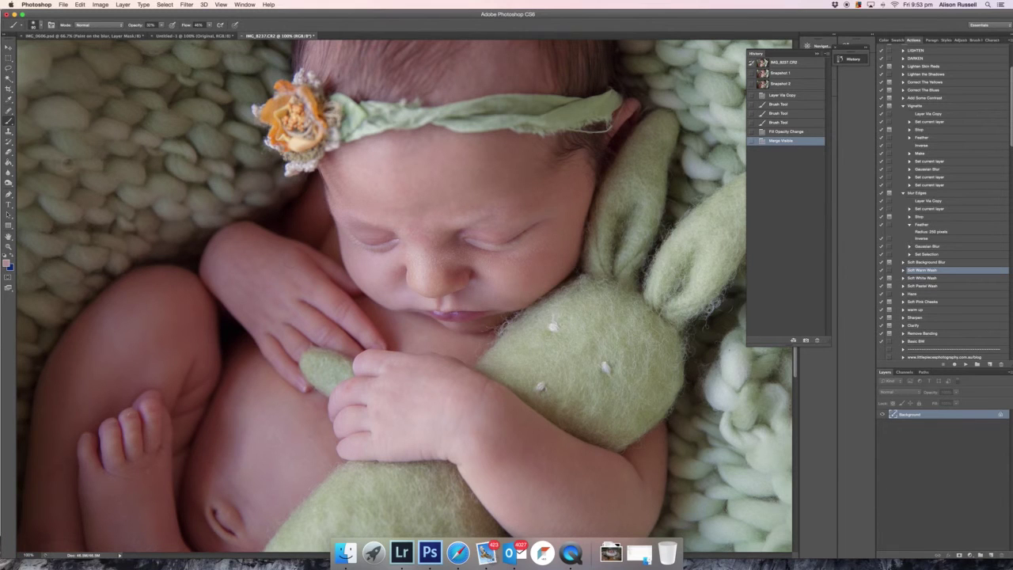
left_click(10, 113)
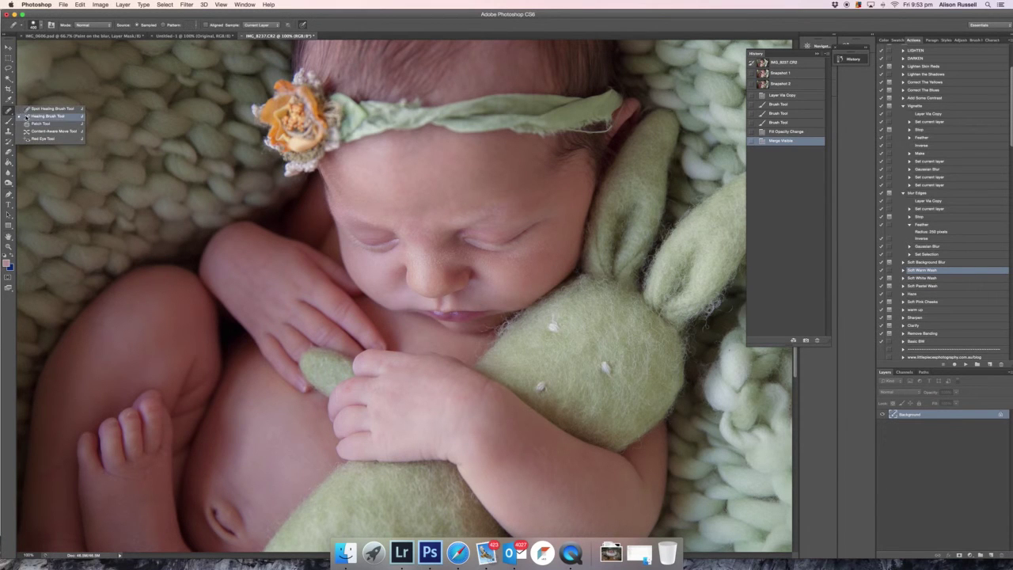
left_click(432, 186)
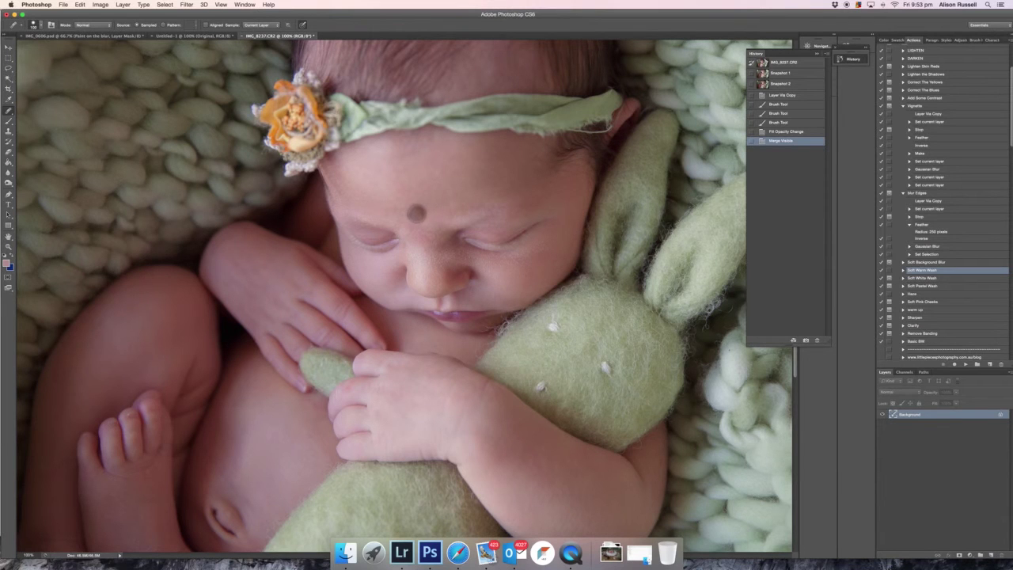
left_click(416, 214)
left_click(418, 238)
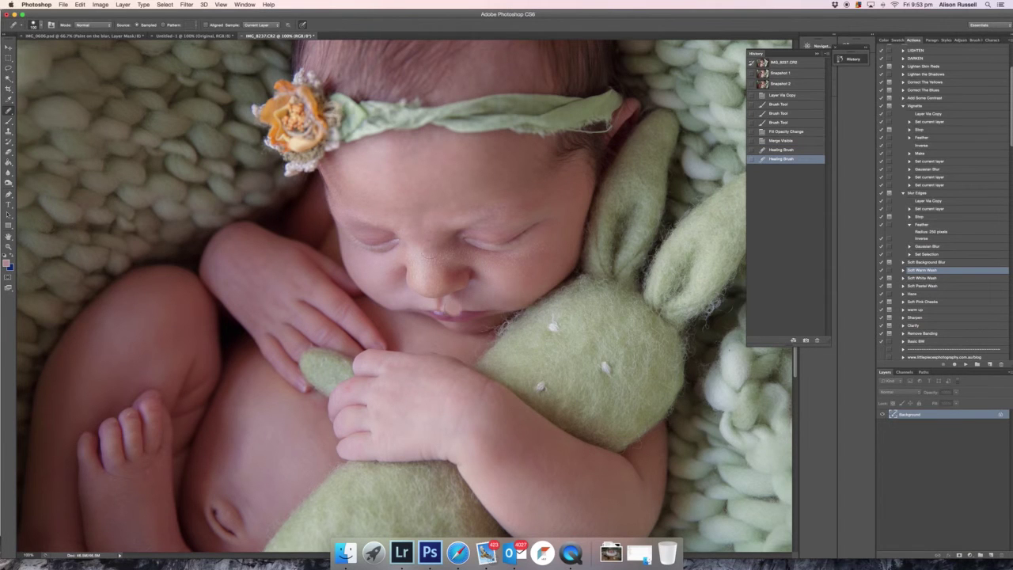
left_click(466, 308)
key("super+z")
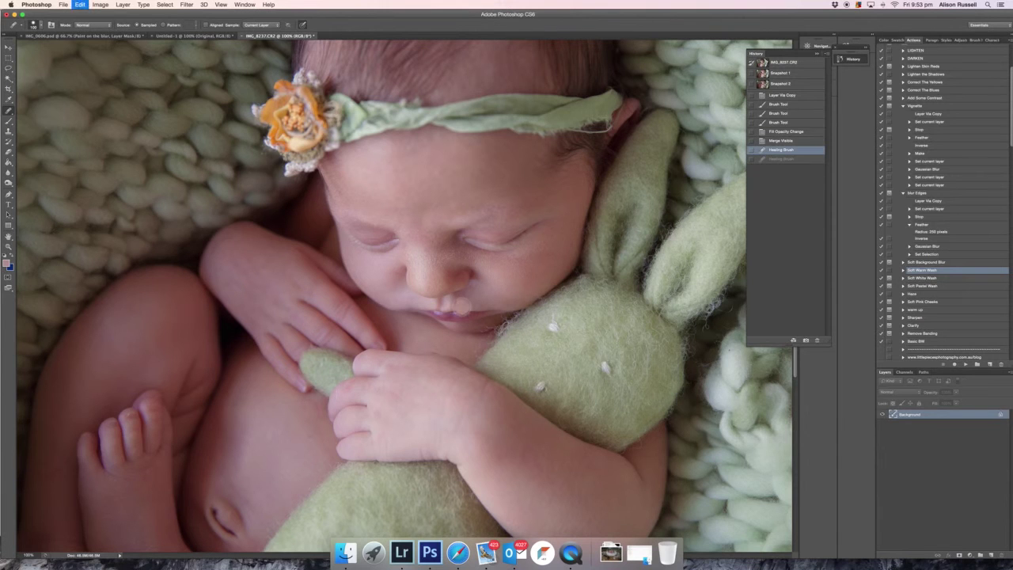
key("super+z")
- Try again to heal the skin at the bridge of the nose, and step the history back to the merged state
left_click(7, 111)
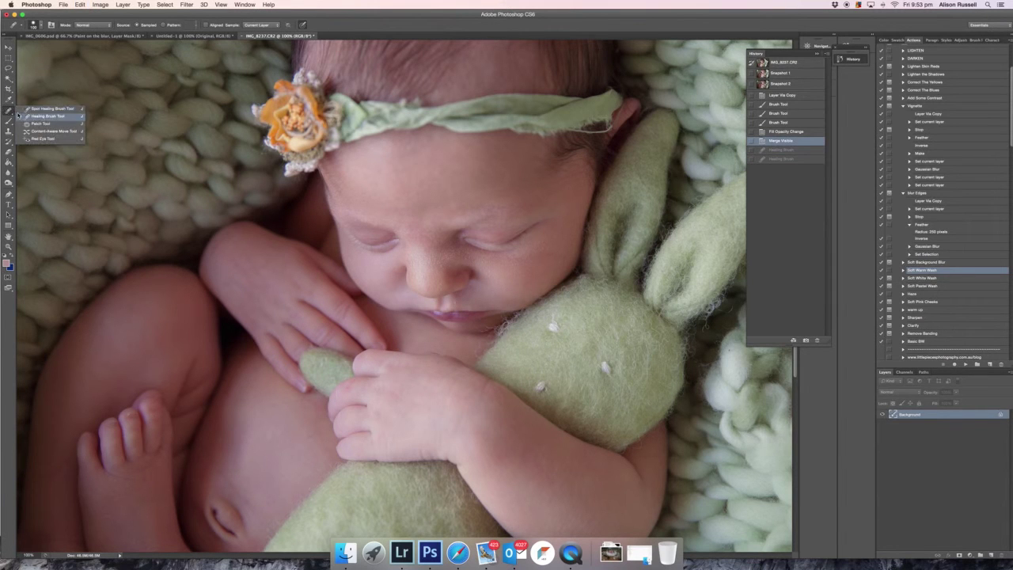
left_click(425, 222)
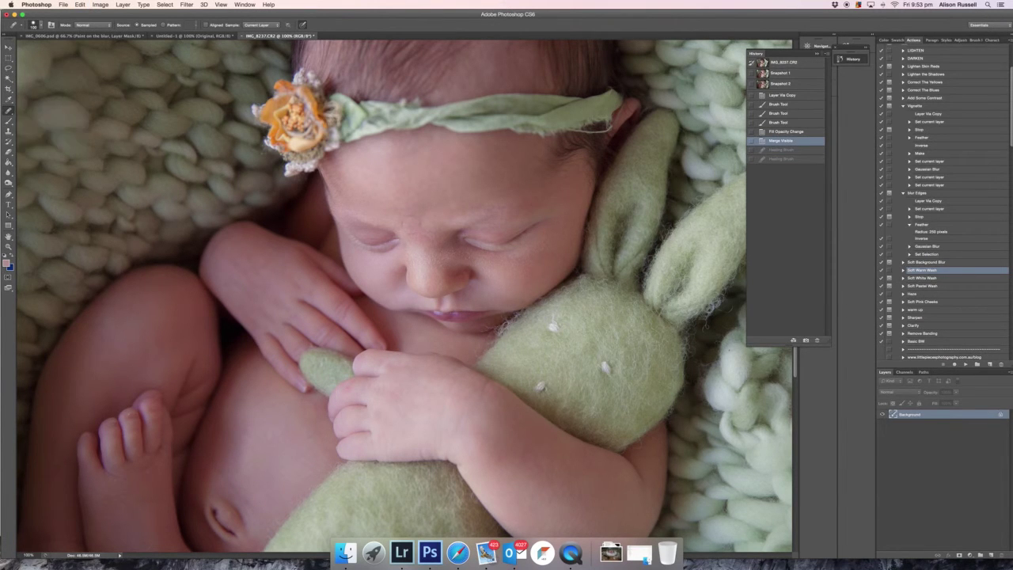
left_click(415, 237)
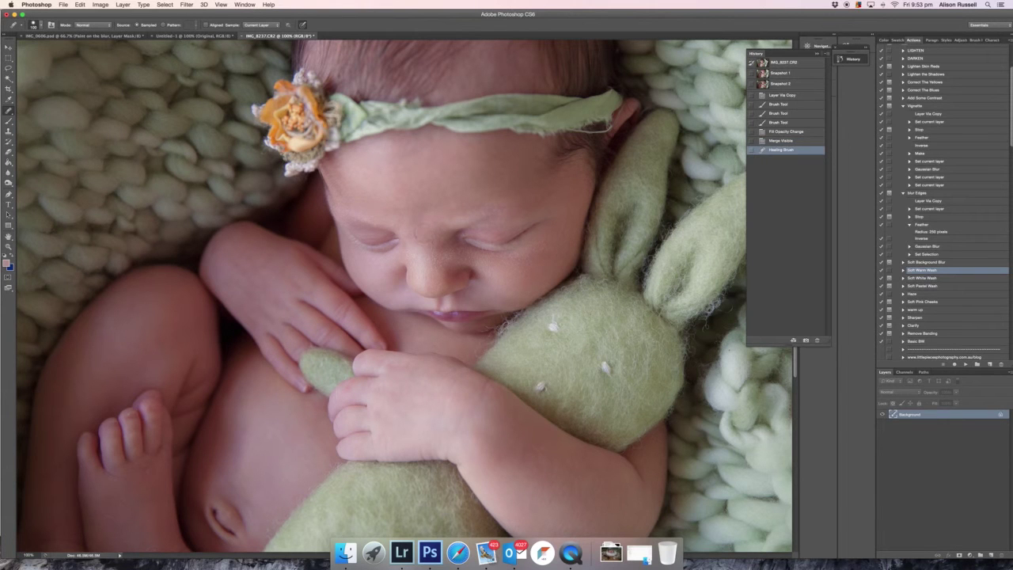
left_click(425, 236)
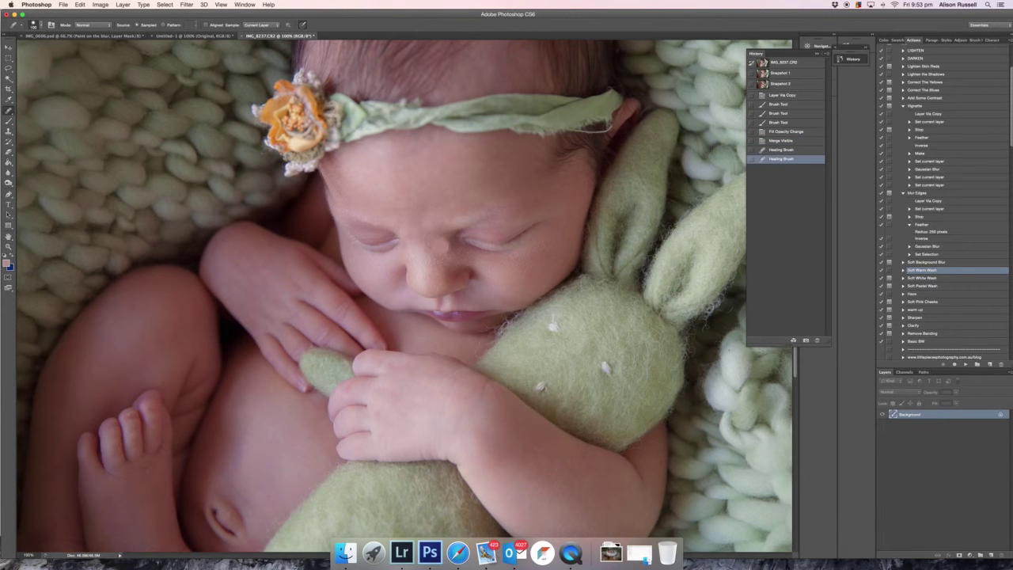
left_click(618, 316)
left_click(784, 148)
left_click(784, 142)
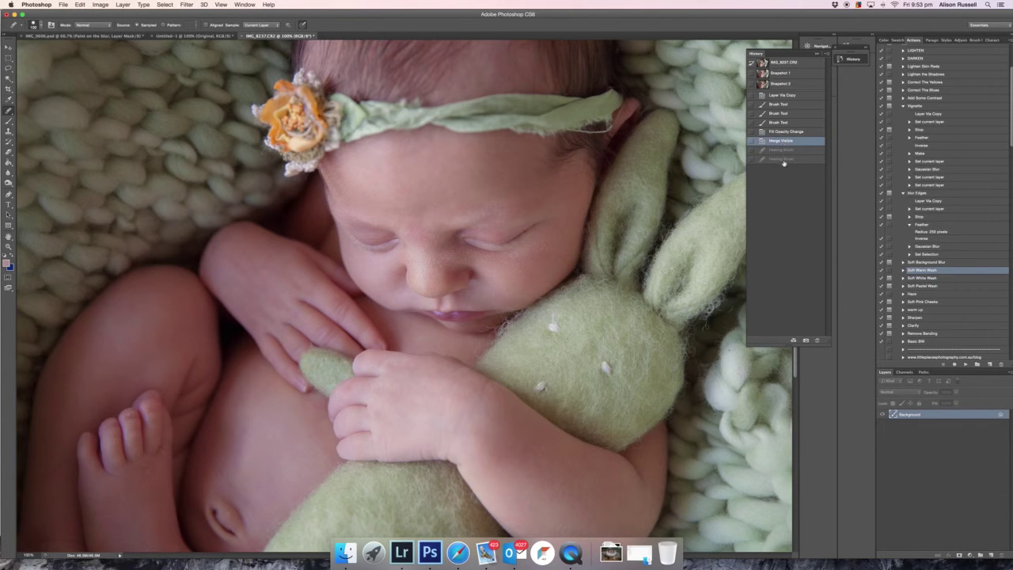
- Run the Soft Baby Skin action from the Beautiful Skin and Details set and dismiss its instruction message
scroll(957, 339, "down", 5)
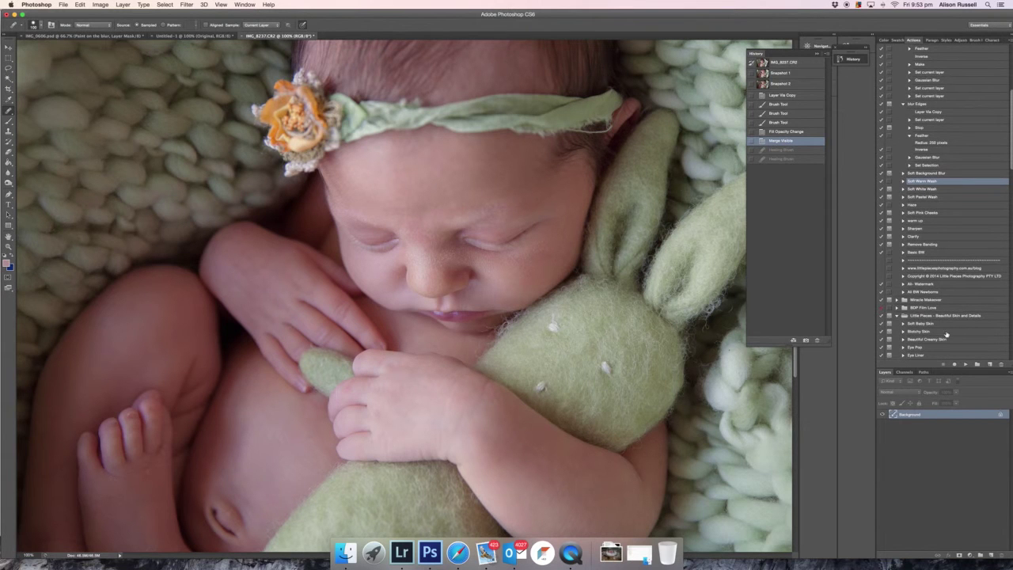
left_click(927, 324)
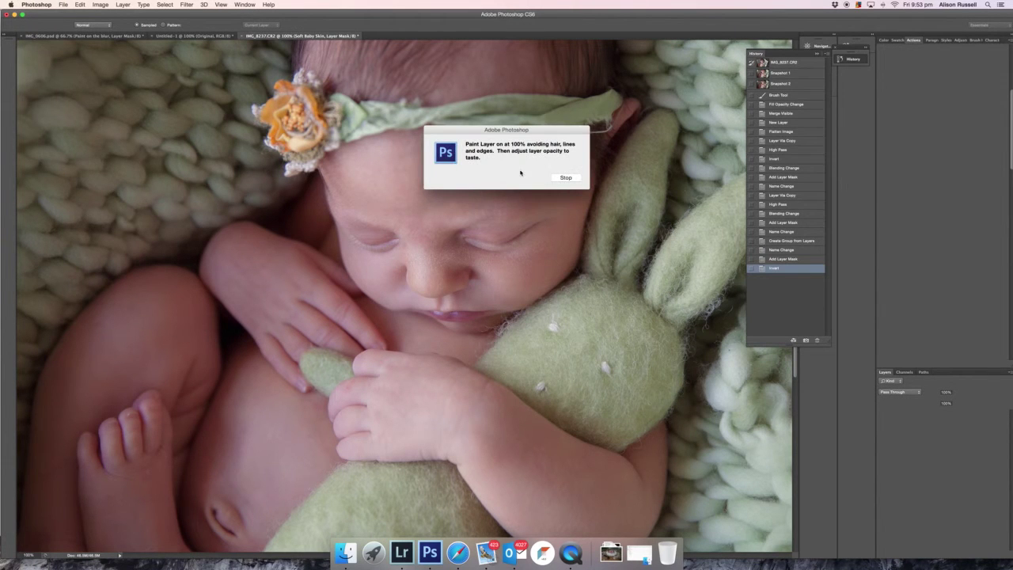
left_click(565, 178)
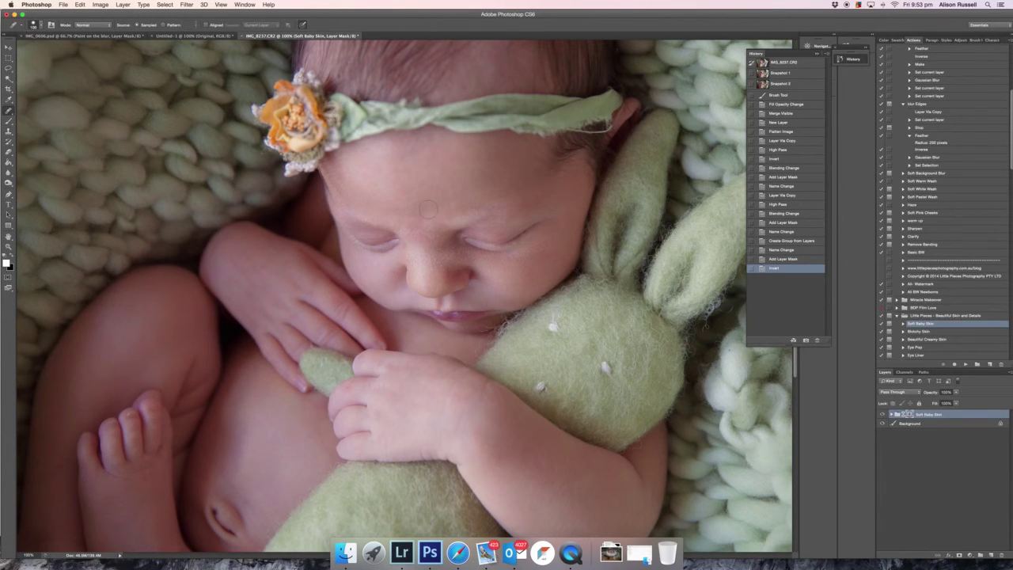
- Paint the Soft Baby Skin effect over the baby's forehead, cheeks and nose with the brush at 100% opacity and 100% flow
scroll(465, 205, "down", 1)
left_click(9, 119)
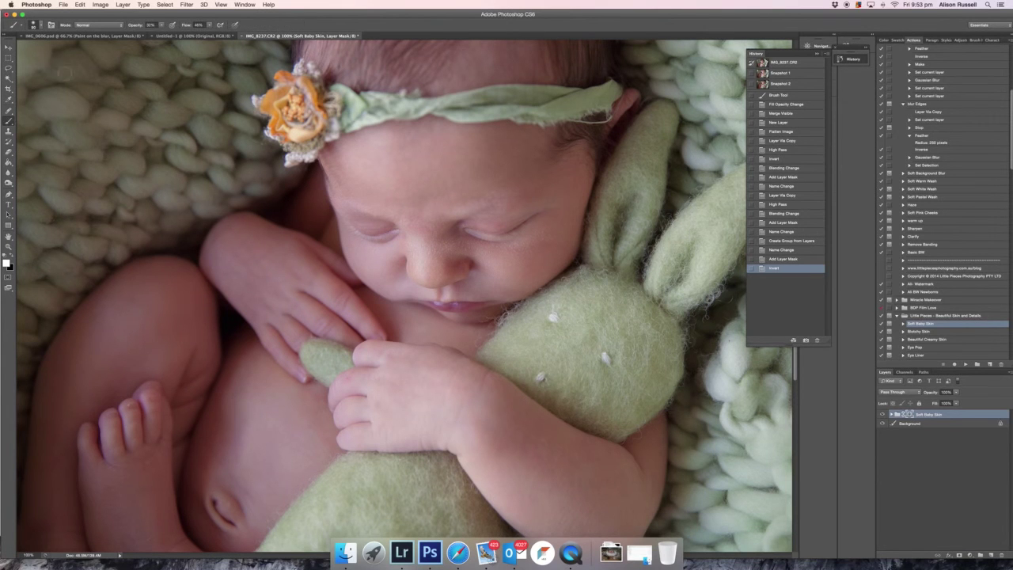
mouse_move(162, 25)
left_mouse_down()
mouse_move(165, 36)
mouse_move(243, 35)
left_mouse_up()
left_click_drag(417, 199, 417, 229)
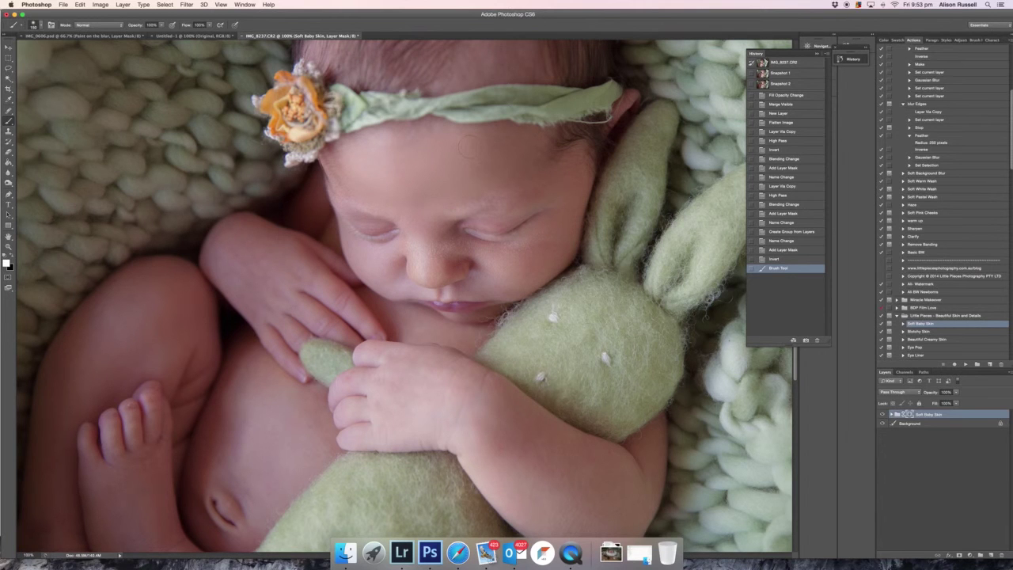
left_click(518, 194)
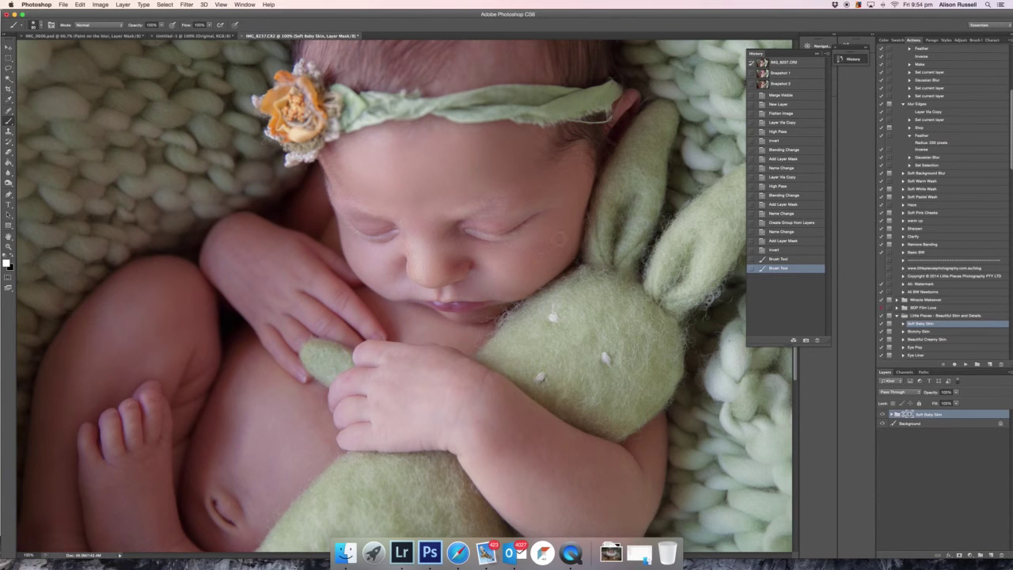
left_click_drag(554, 230, 534, 265)
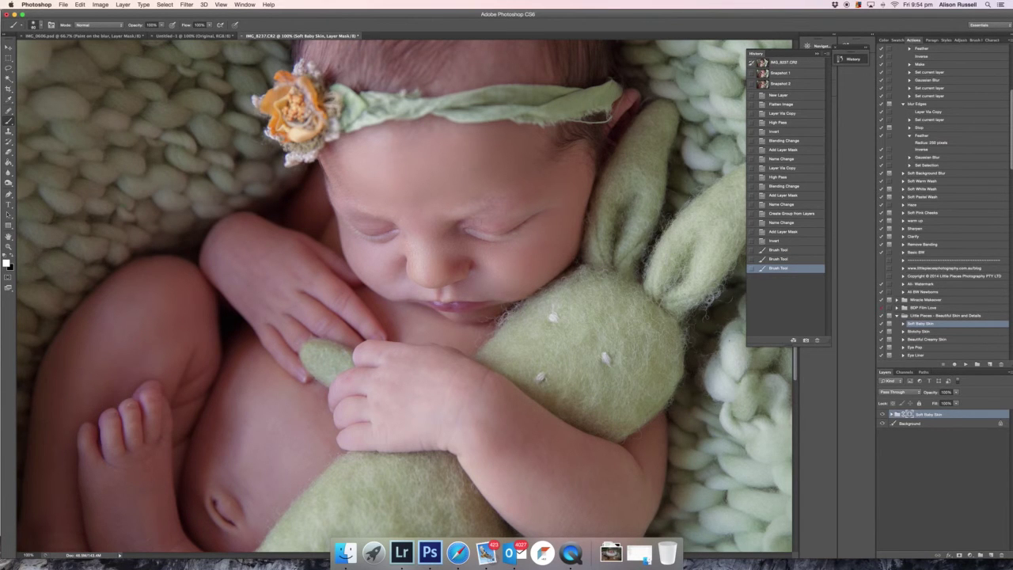
left_click(398, 213)
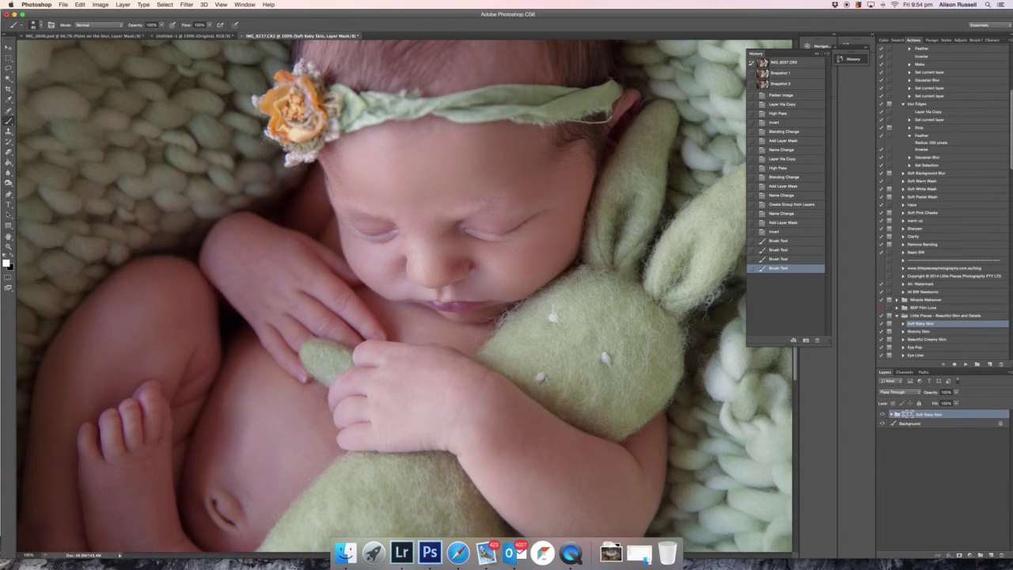
left_click_drag(431, 170, 530, 189)
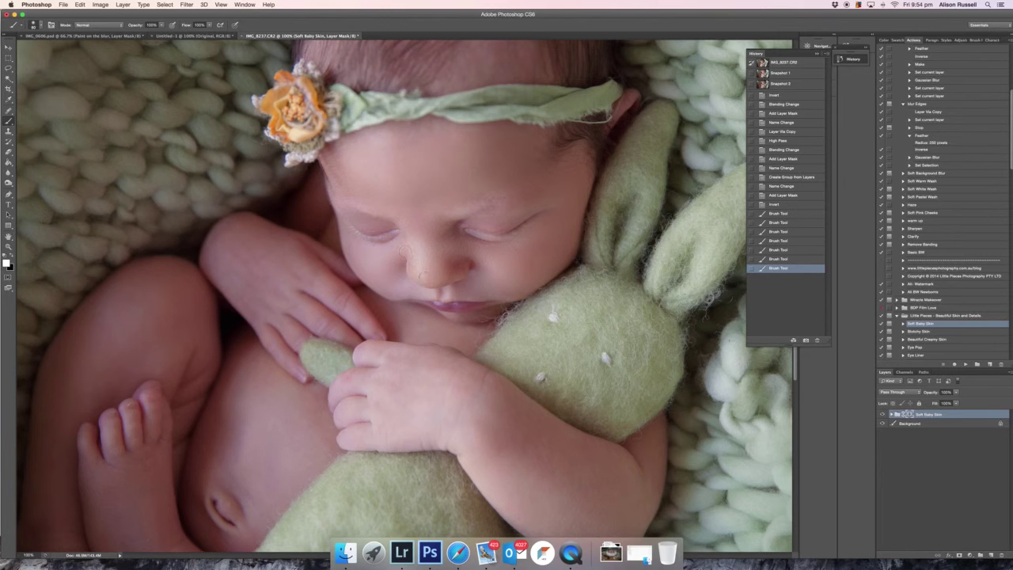
left_click(437, 271)
left_click(437, 271)
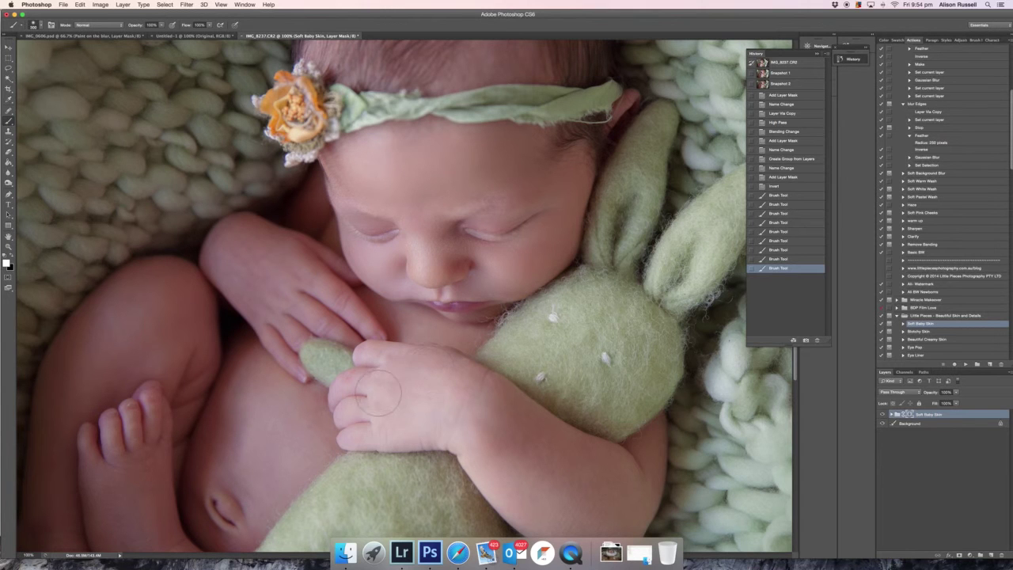
- Paint the Soft Baby Skin mask over the baby's hand, tummy and leg with a larger brush, finishing with the face
left_click(419, 380)
left_click(239, 373)
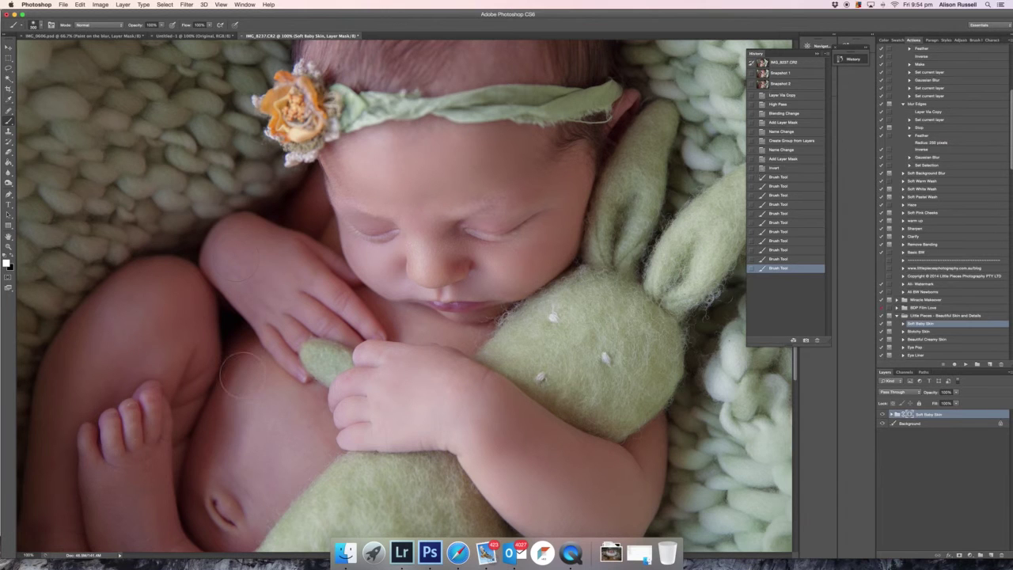
left_click(212, 393)
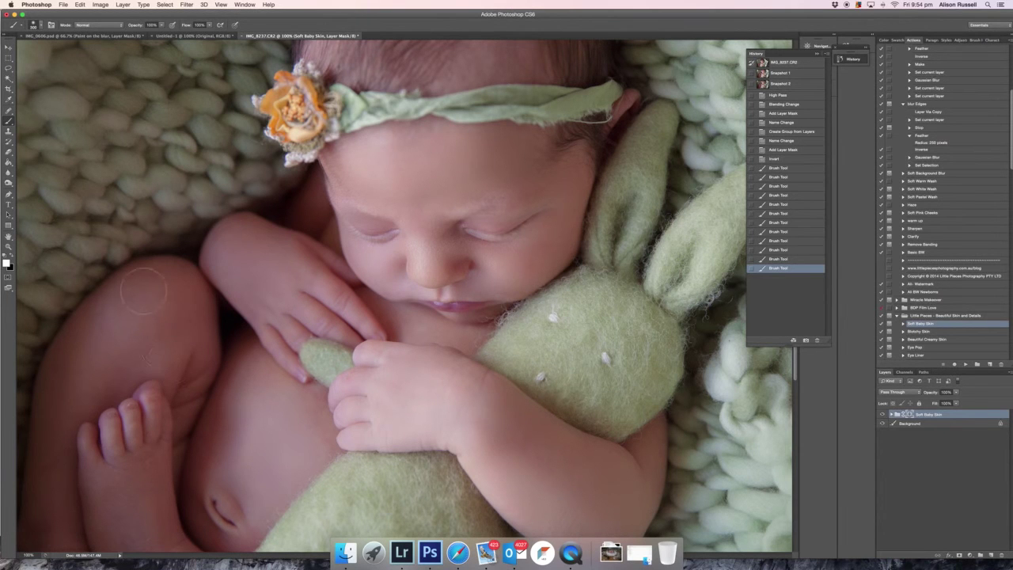
left_click(141, 484)
key("super+minus")
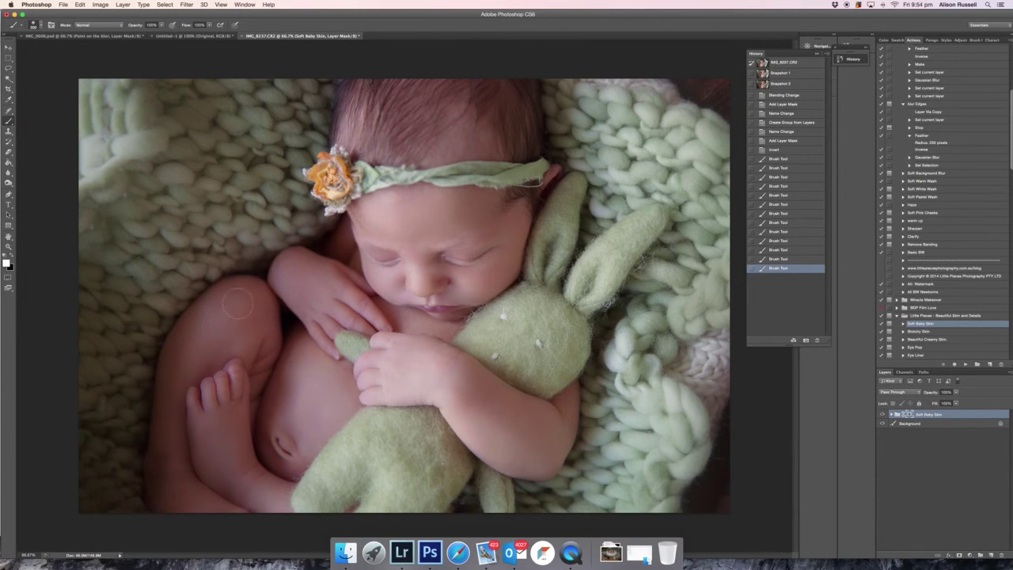
left_click(258, 376)
left_click(413, 265)
- Lower the Soft Baby Skin group's opacity to 66% and fine-tune its fill, comparing the effect on and off
left_click_drag(957, 393, 942, 402)
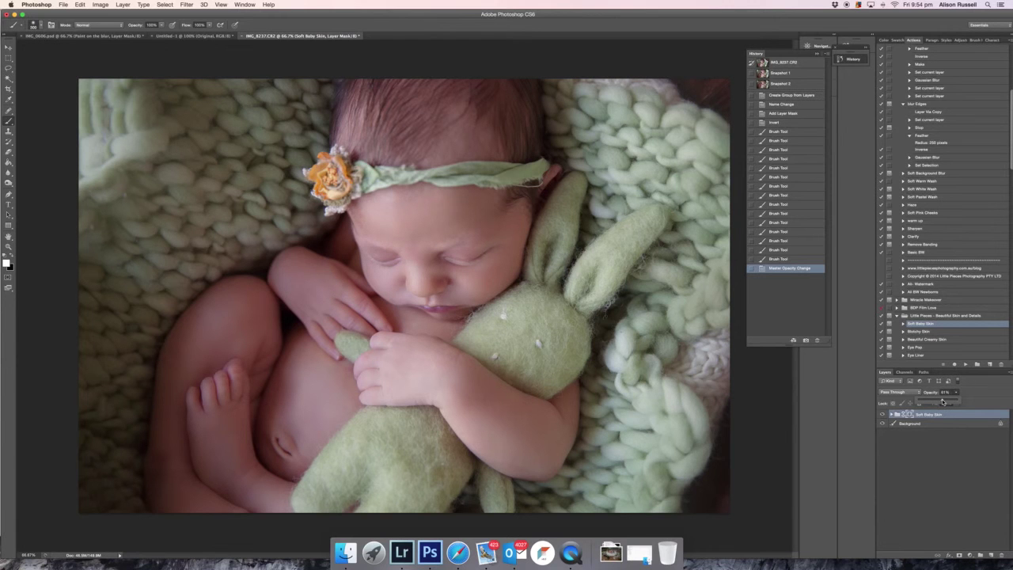
mouse_move(943, 402)
left_mouse_down()
mouse_move(950, 410)
mouse_move(931, 411)
left_mouse_up()
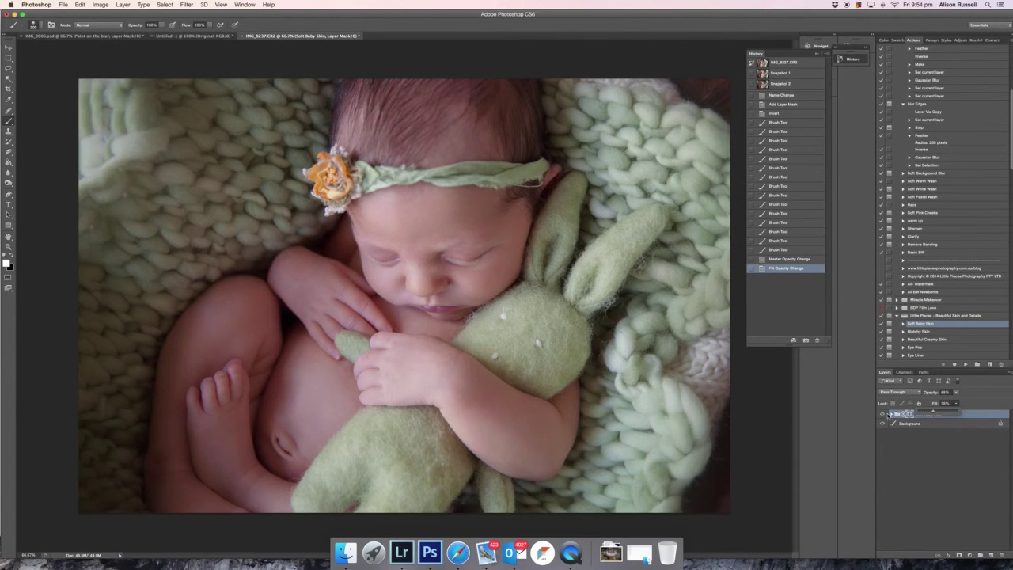
left_click(883, 414)
left_click(883, 415)
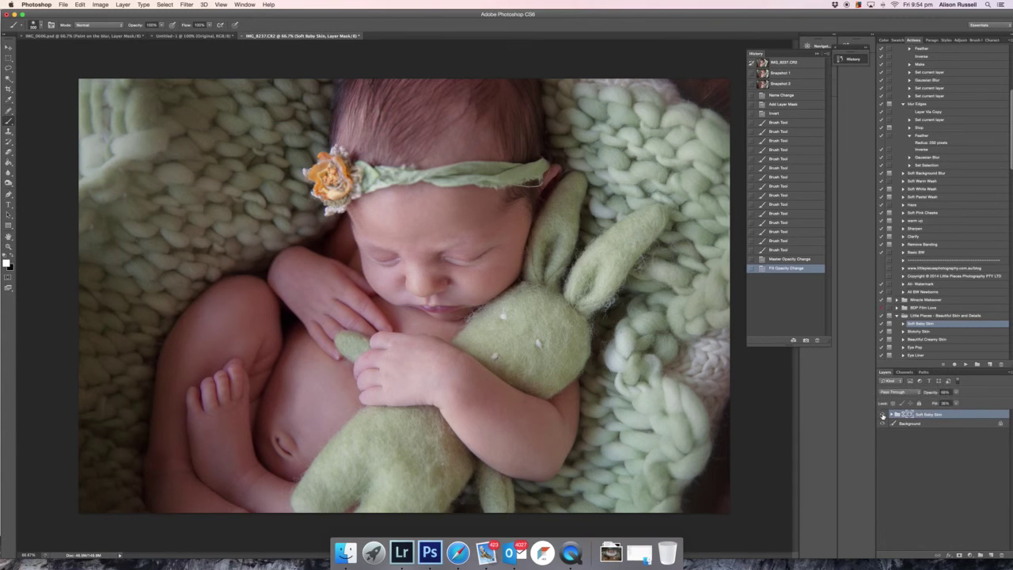
left_click_drag(955, 403, 967, 411)
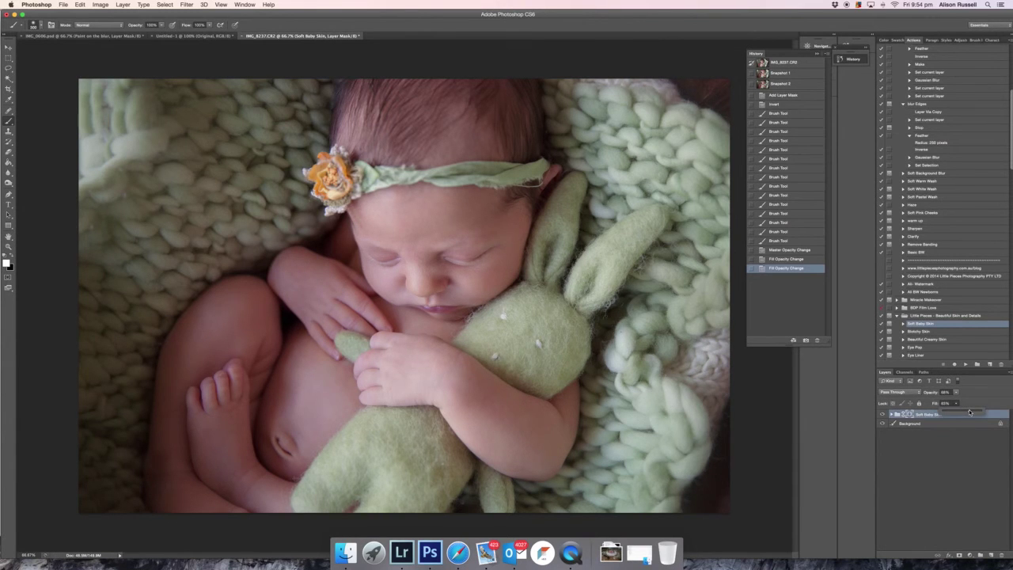
- Check the Soft Baby Skin group's visibility once more and merge it into the Background
left_click(884, 417)
key("super+shift+e")
key("super+minus")
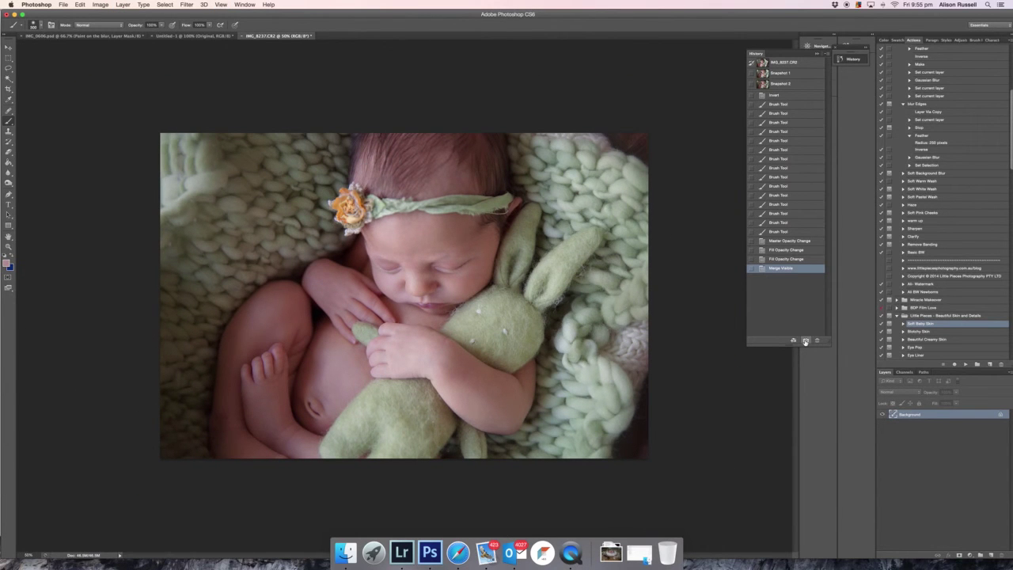
- Run the Soft Pink Cheeks action and dismiss its painting instruction
scroll(930, 320, "down", 2)
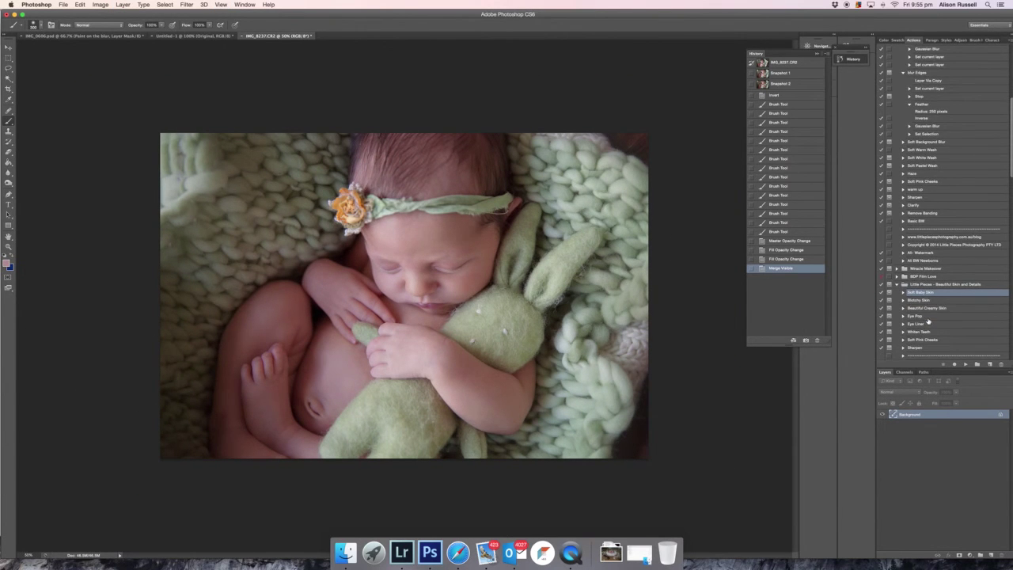
scroll(930, 320, "down", 2)
scroll(929, 320, "up", 5)
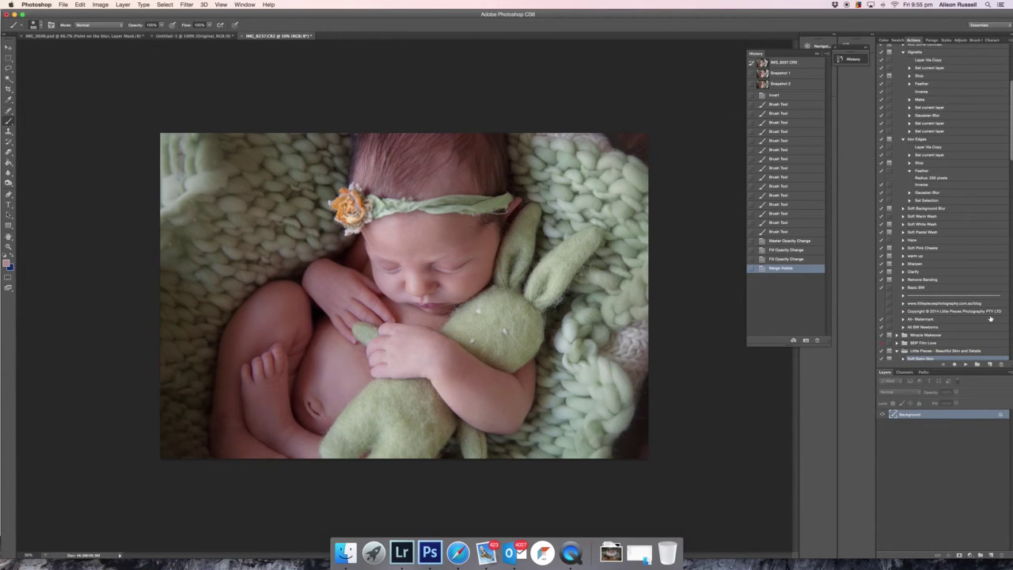
left_click(928, 249)
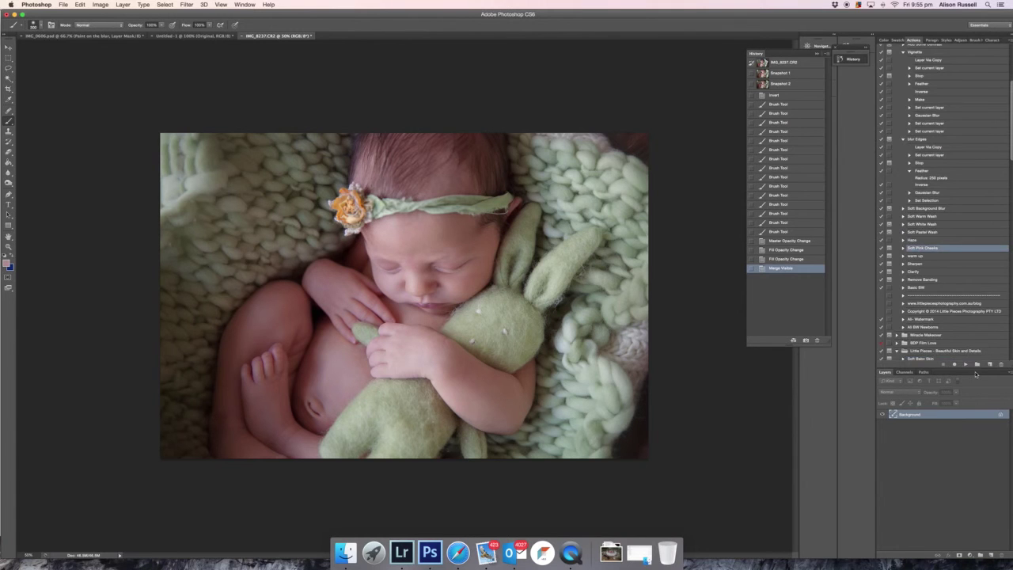
left_click(964, 364)
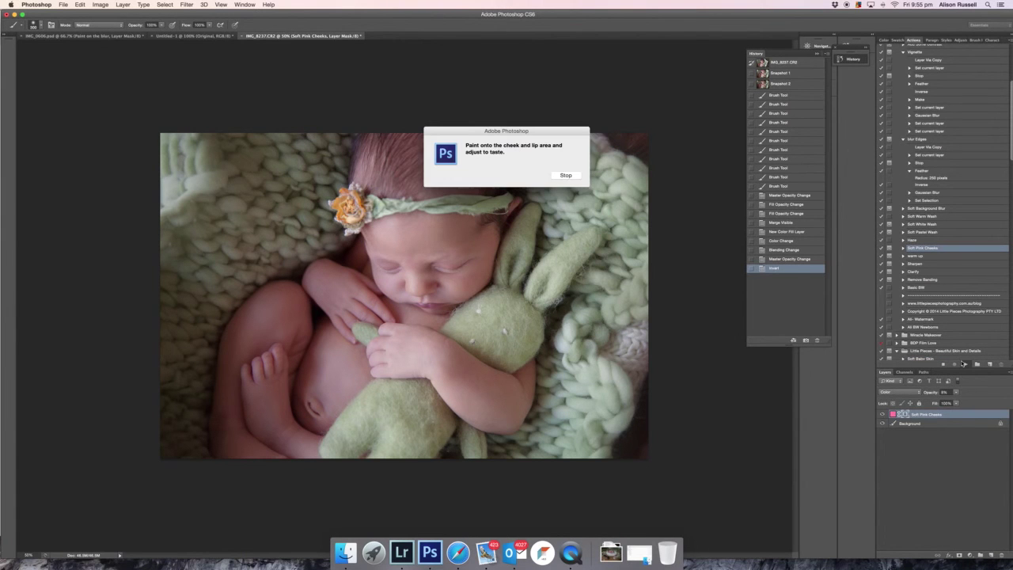
key("Return")
- Change the Soft Pink Cheeks fill colour to a slightly less saturated, darker pinkish red
key("super+equal")
key("super+equal")
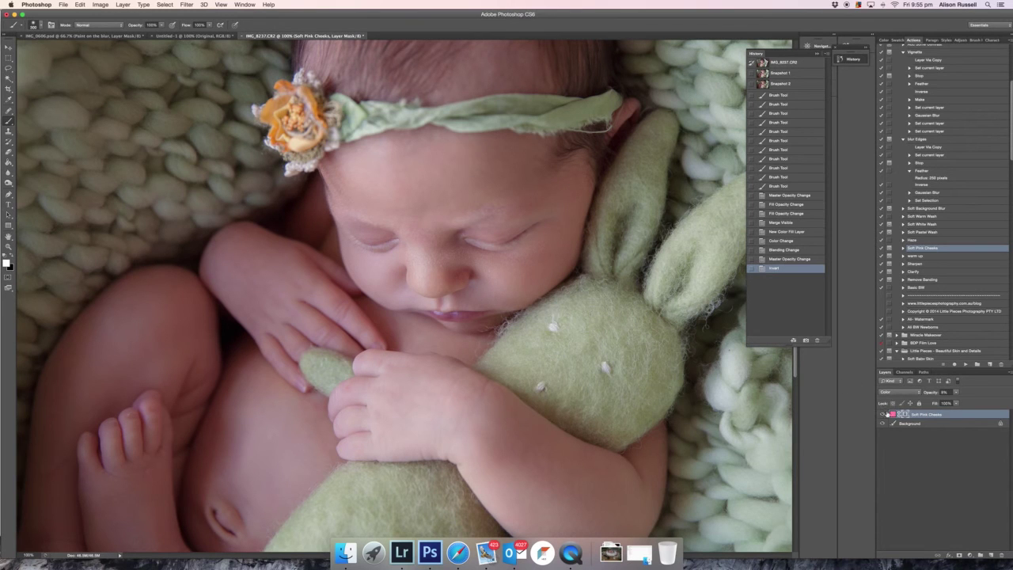
left_click(893, 414)
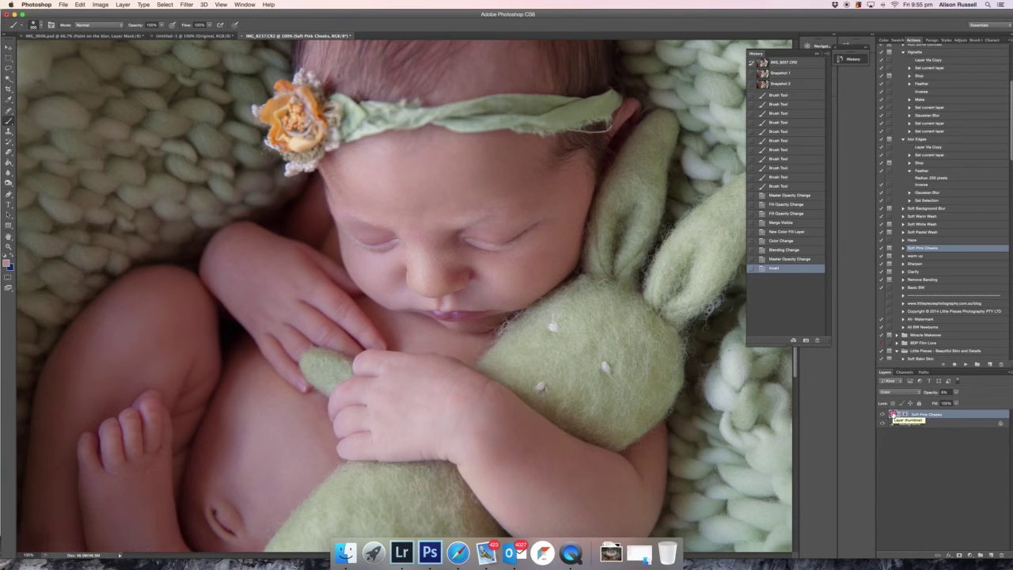
double_click(893, 414)
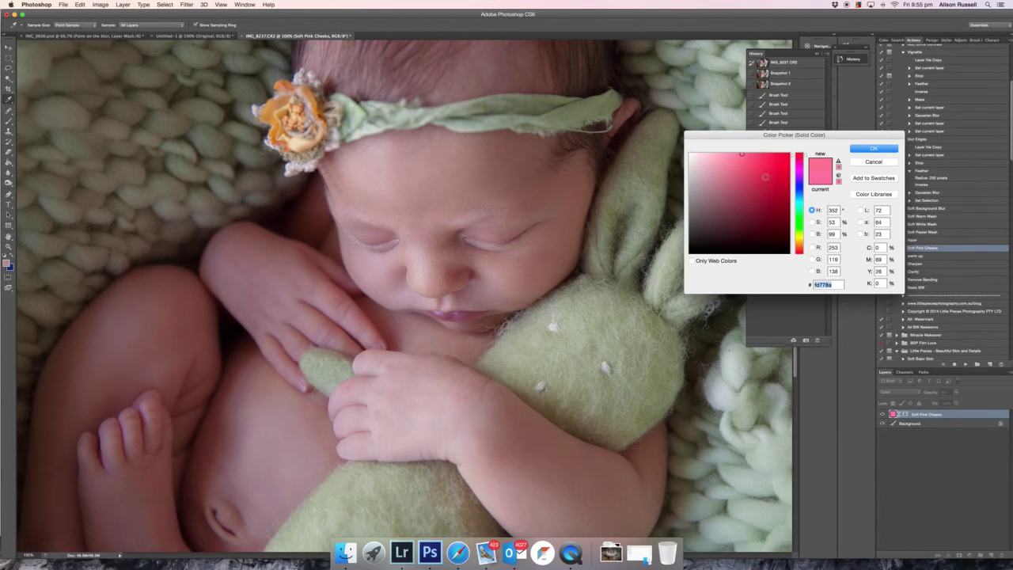
left_click(756, 182)
left_click(865, 150)
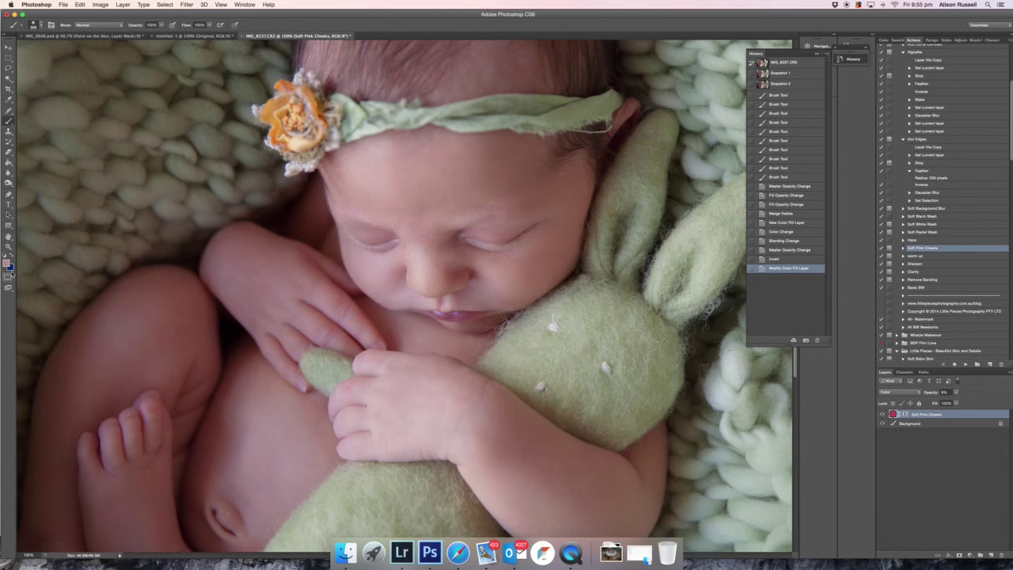
- Paint the Soft Pink Cheeks mask over both of the baby's cheeks and the lips, adjusting the brush size to fit
left_click(905, 414)
left_click(415, 289)
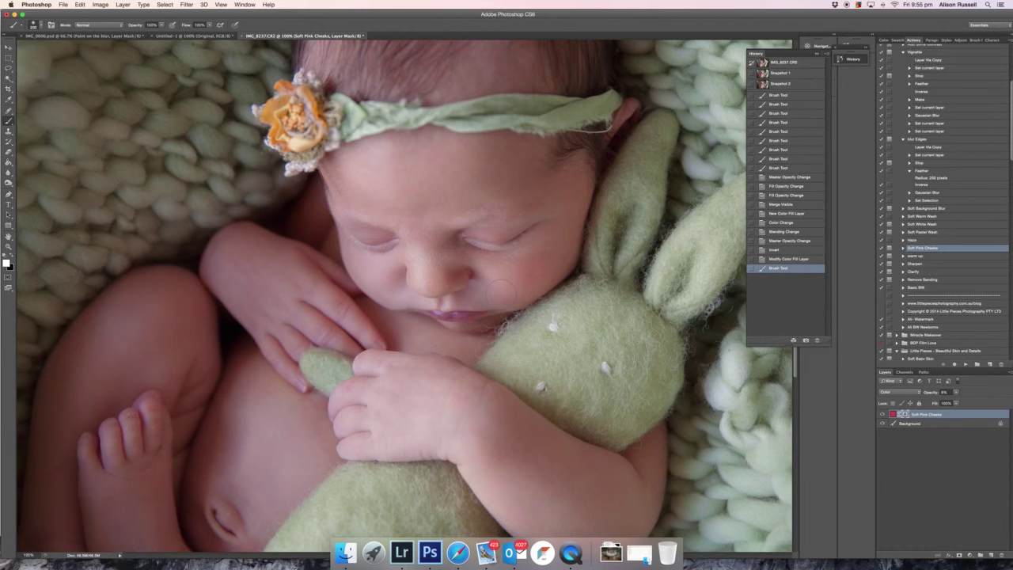
left_click_drag(378, 278, 382, 286)
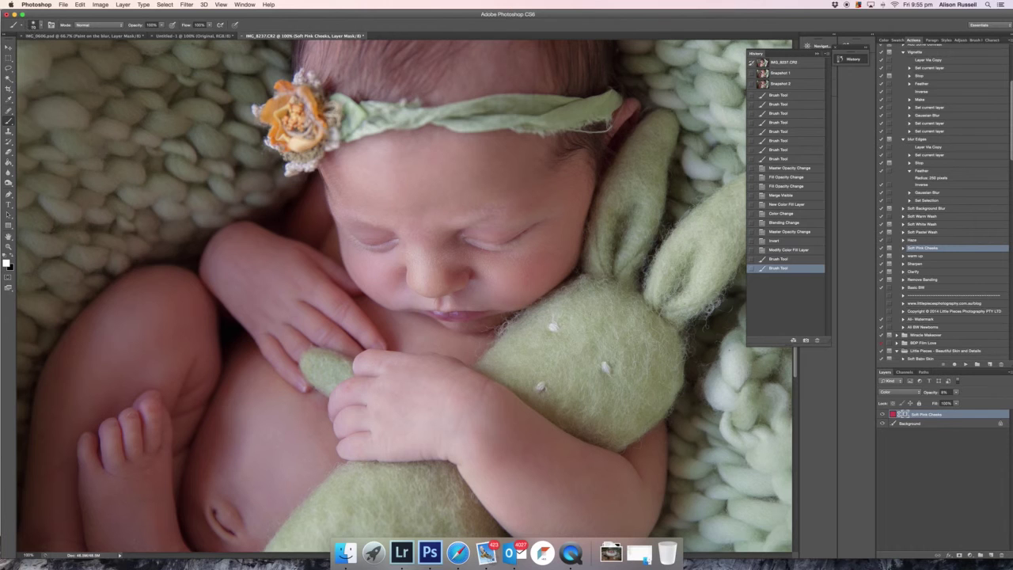
left_click(507, 273)
left_click(477, 314)
left_click(459, 316)
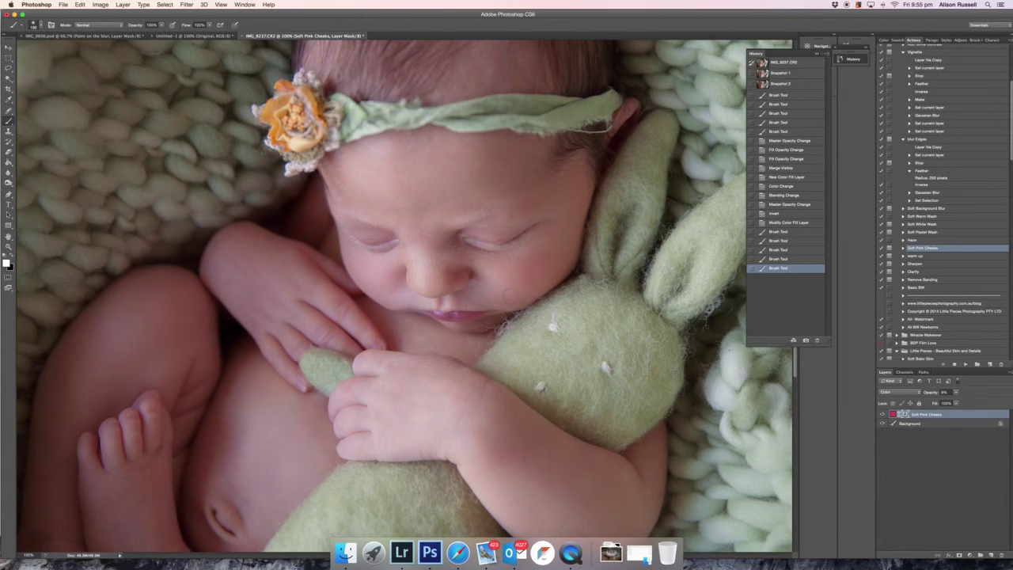
left_click(507, 290)
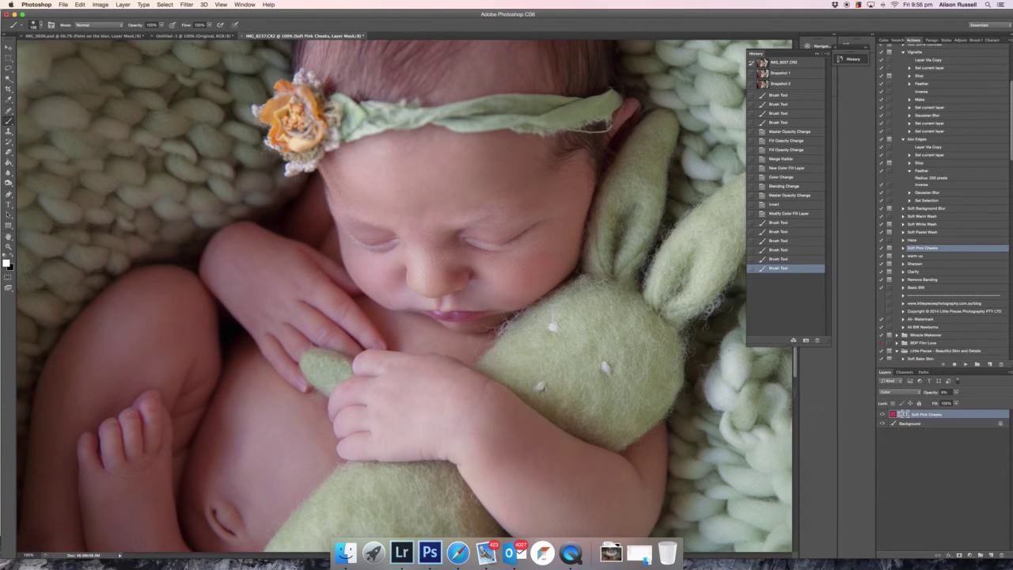
- Compare the Soft Pink Cheeks layer on and off, lower its fill to about 74%, and merge it into the Background
key("super+minus")
key("super+minus")
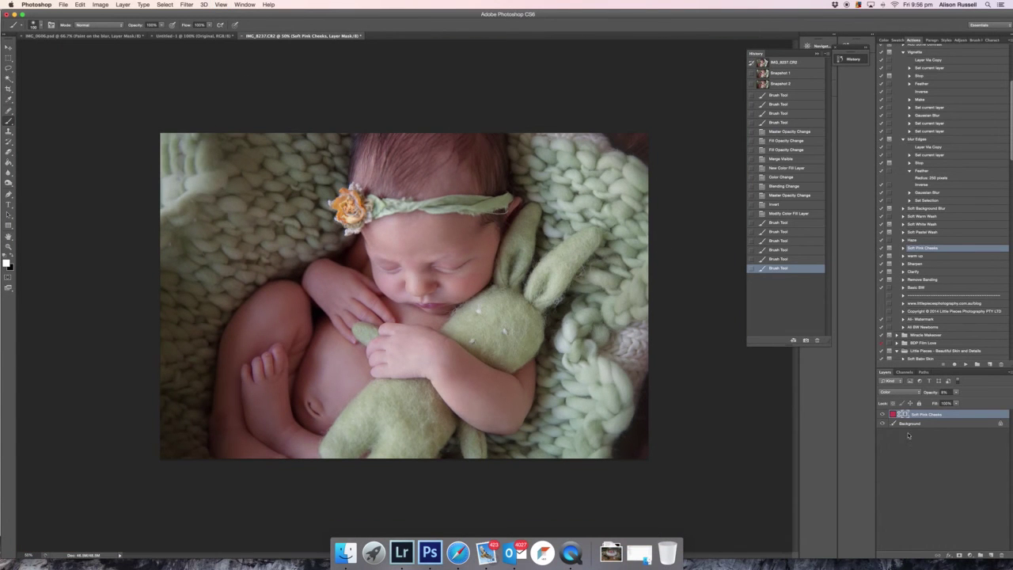
left_click(882, 414)
left_click(882, 414)
left_click(957, 404)
left_click_drag(949, 411, 947, 410)
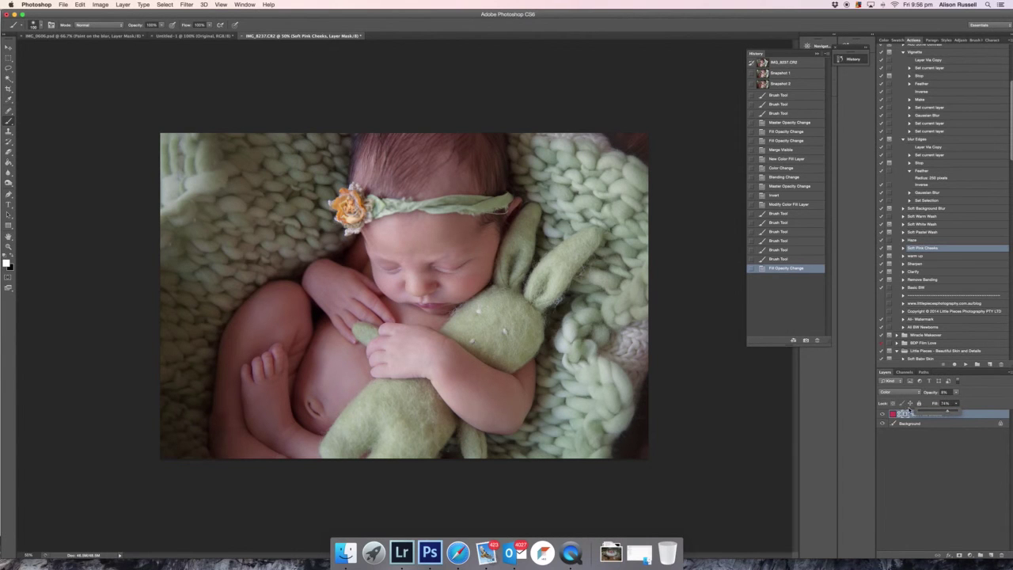
key("shift+super+e")
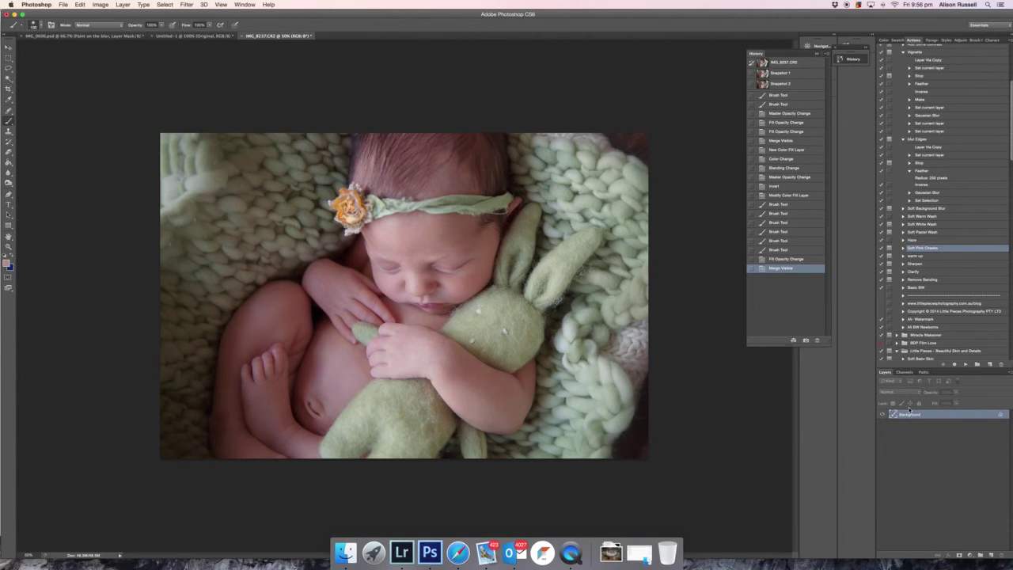
- Run the Sharpen action and dismiss its painting instruction
left_click(101, 5)
left_click(246, 91)
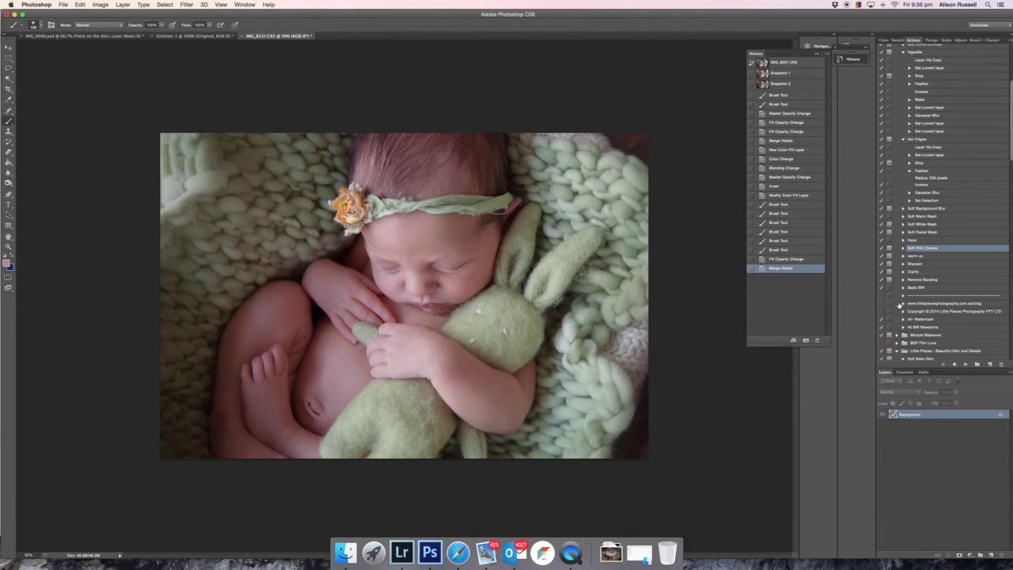
left_click(922, 263)
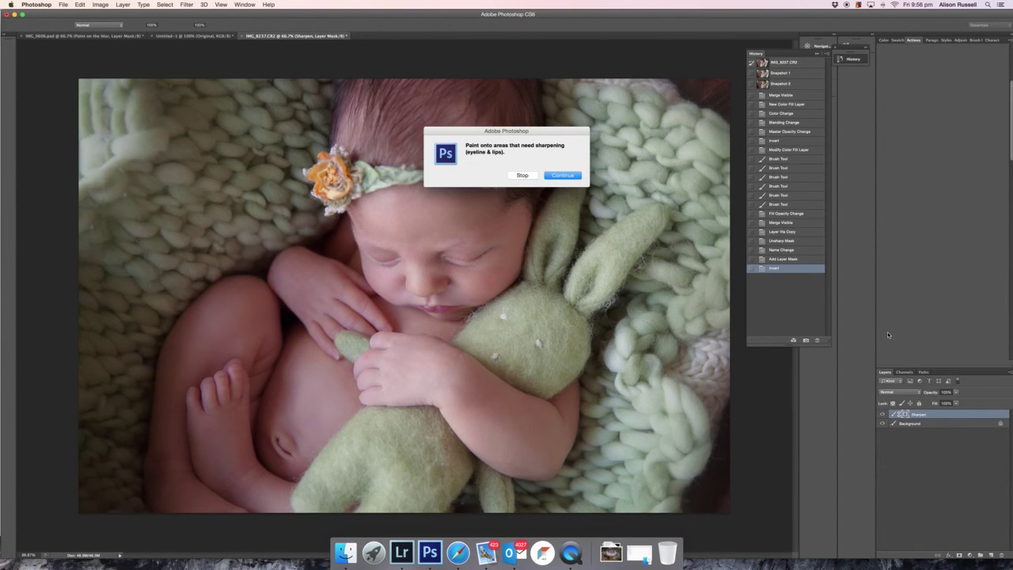
key("Return")
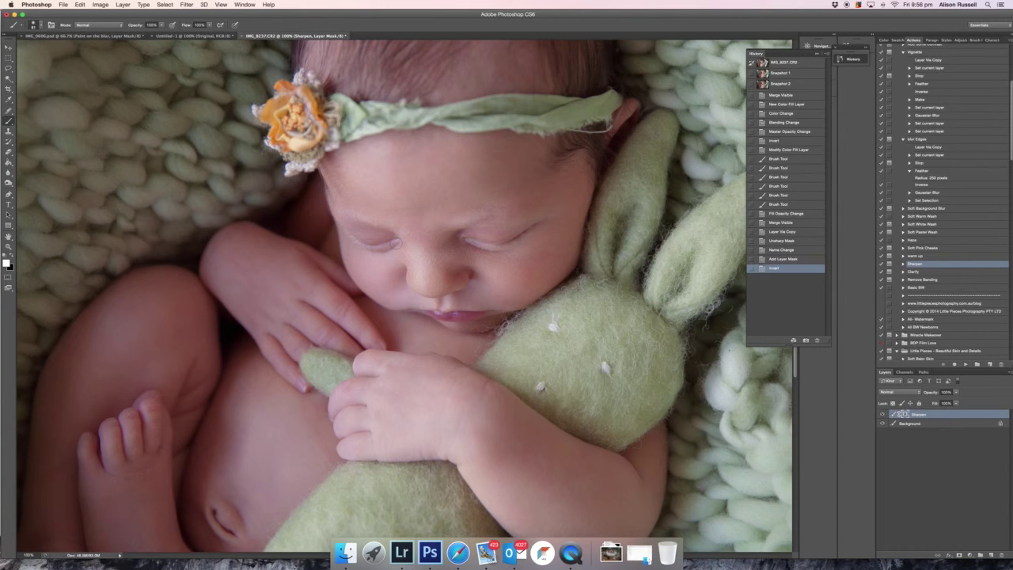
- Paint the Sharpen mask over the headband flower and the toy bunny's eyes and nose, and merge the layers
left_click_drag(295, 118, 304, 135)
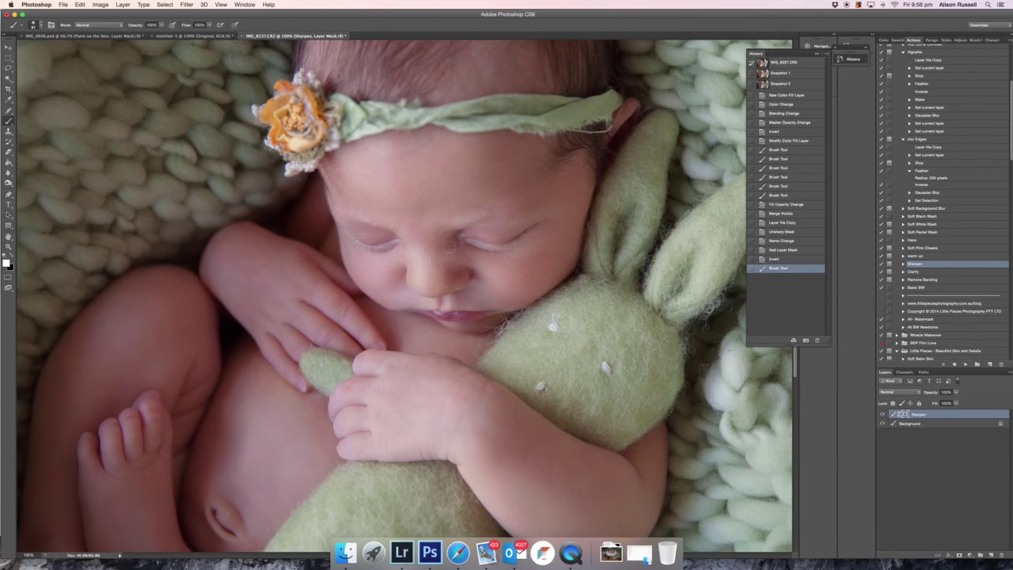
left_click(606, 368)
left_click(541, 387)
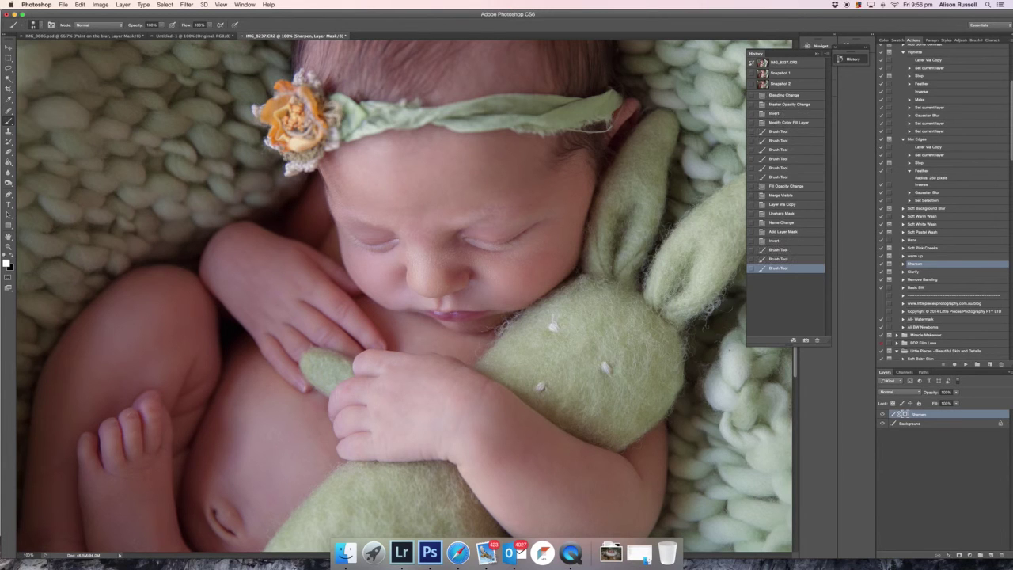
left_click(553, 326)
key("super+shift+e")
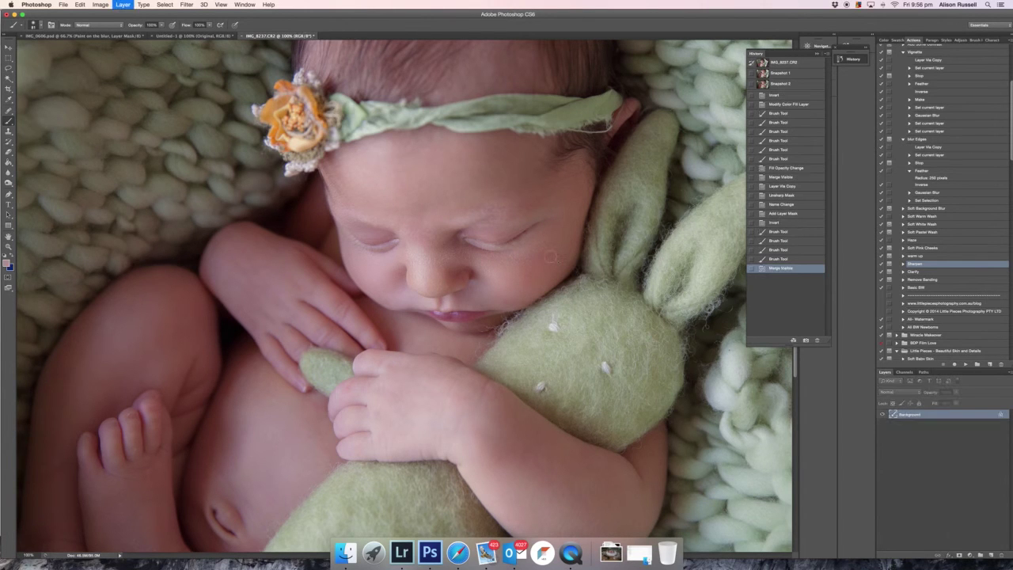
- Run the Clarity action and dismiss its painting instruction
left_click(934, 272)
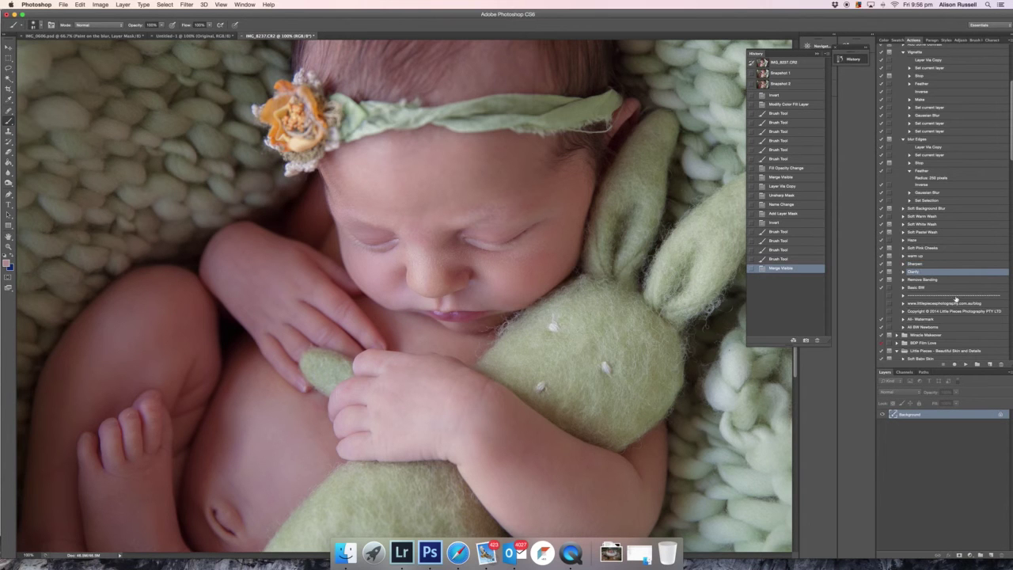
left_click(963, 363)
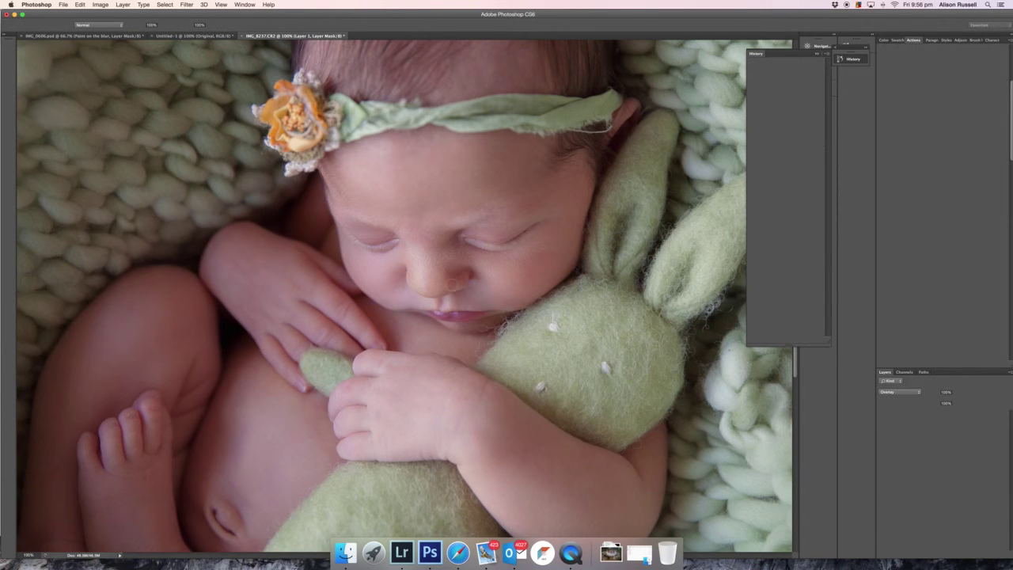
key("Return")
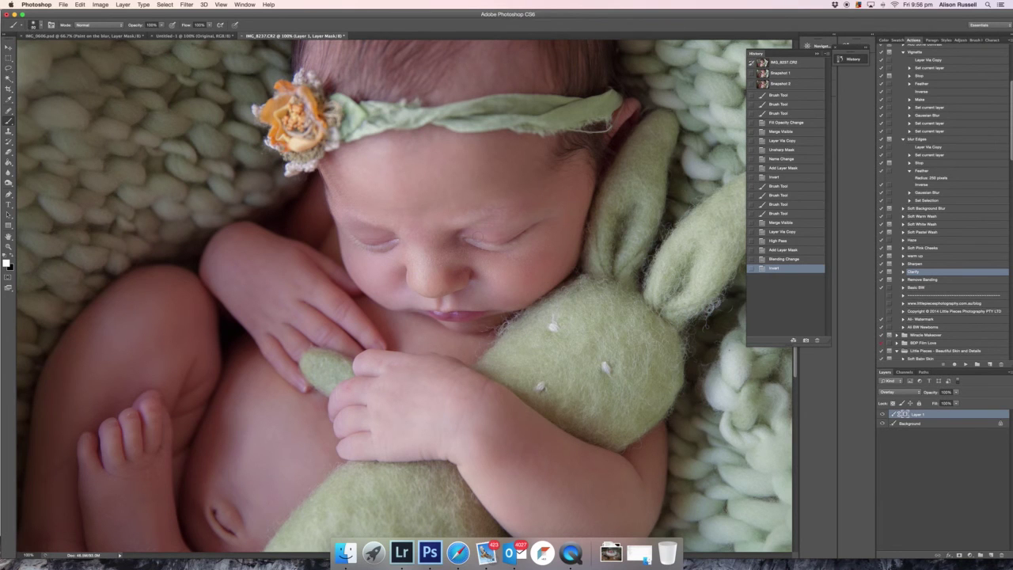
- Paint the clarity mask over the headband flower and the baby's lips with a smaller brush, checking the flower stroke with undo and redo
key("bracketleft")
left_click_drag(297, 119, 305, 139)
key("super+z")
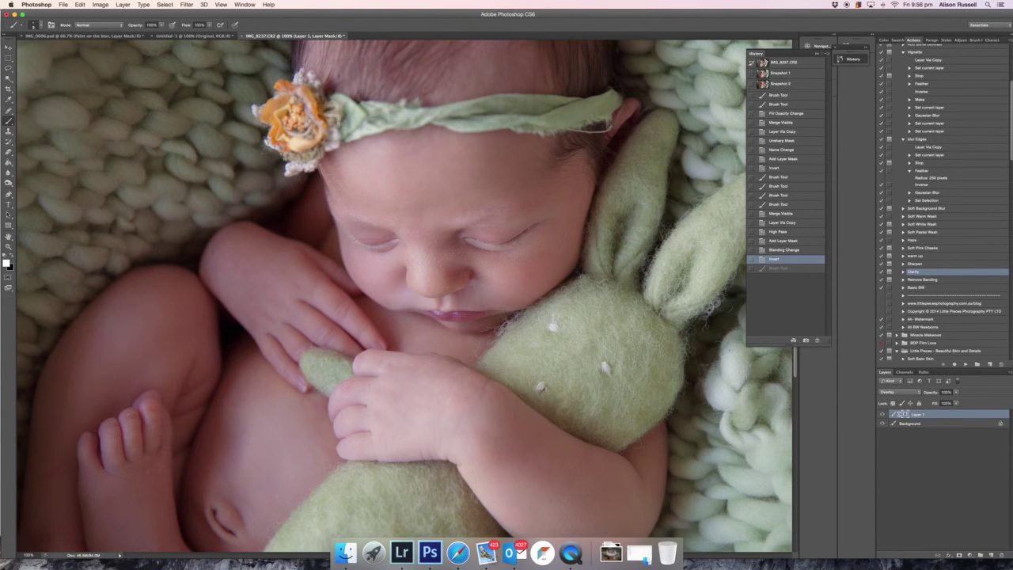
key("super+z")
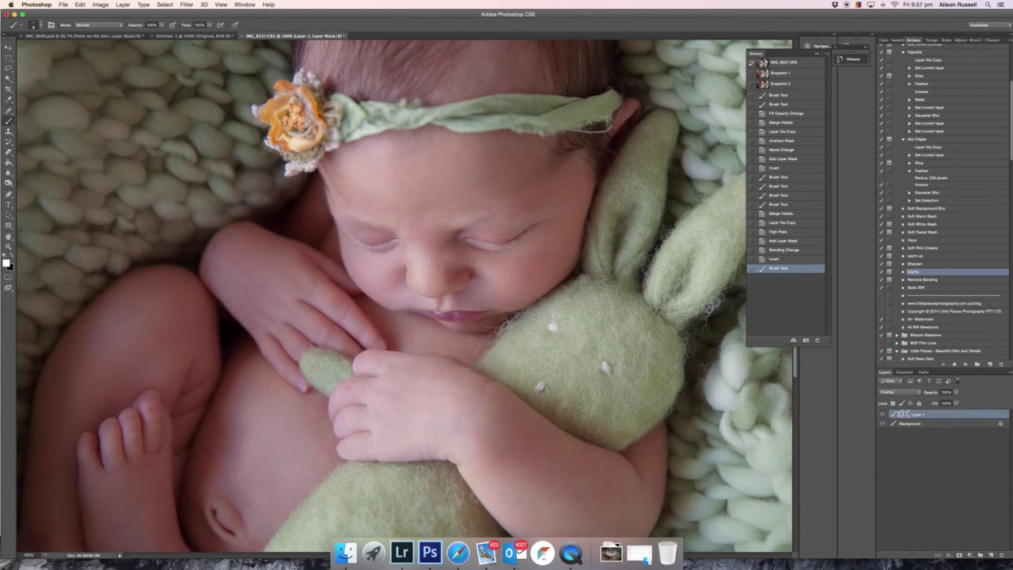
left_click_drag(440, 315, 480, 316)
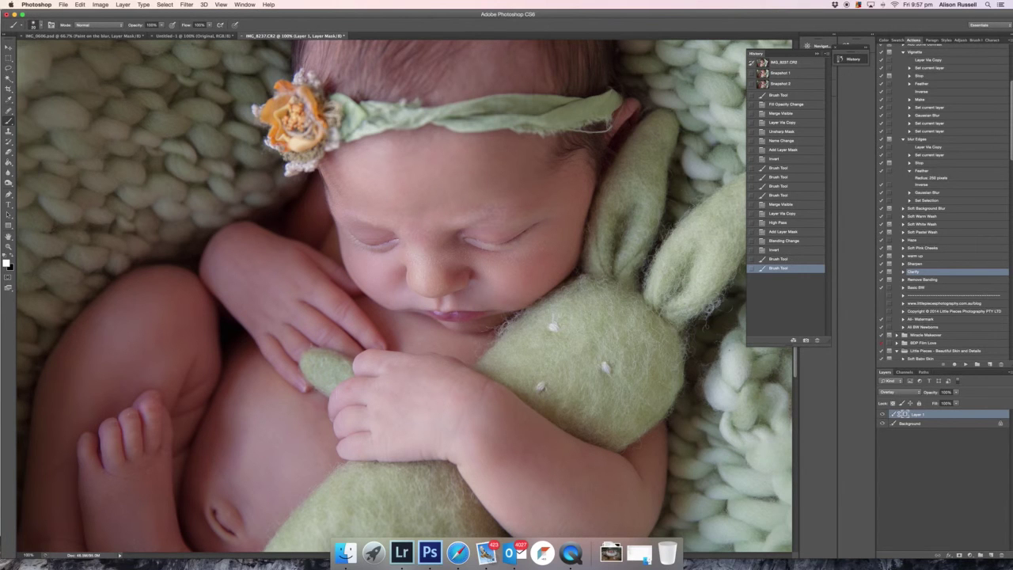
left_click_drag(437, 315, 473, 317)
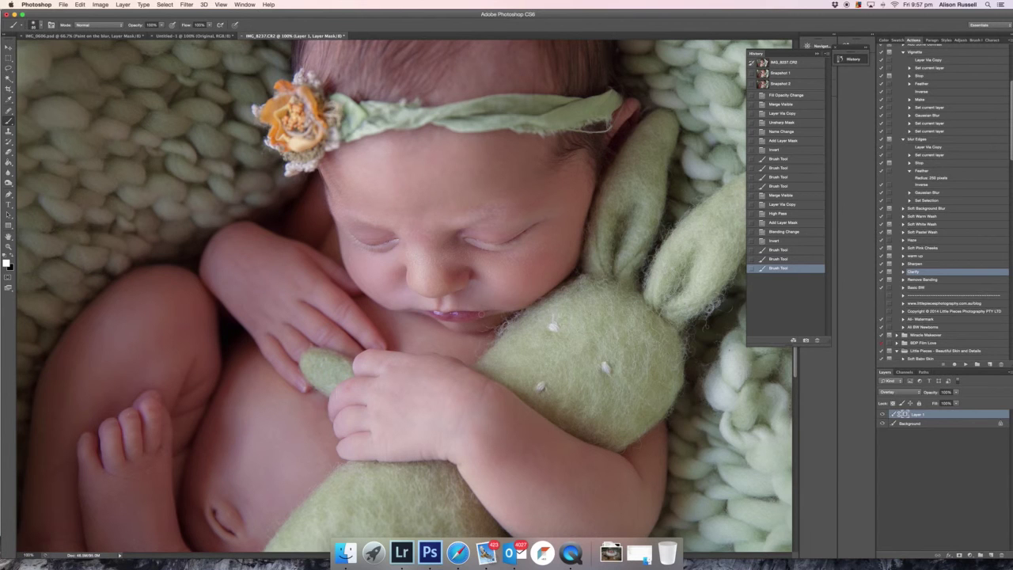
left_click_drag(437, 315, 475, 316)
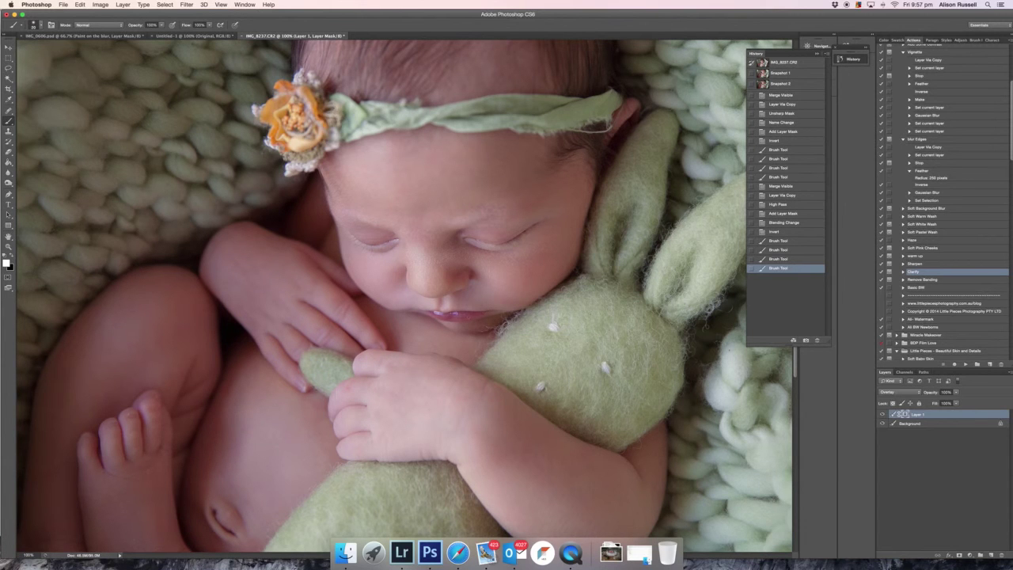
left_click_drag(437, 314, 475, 316)
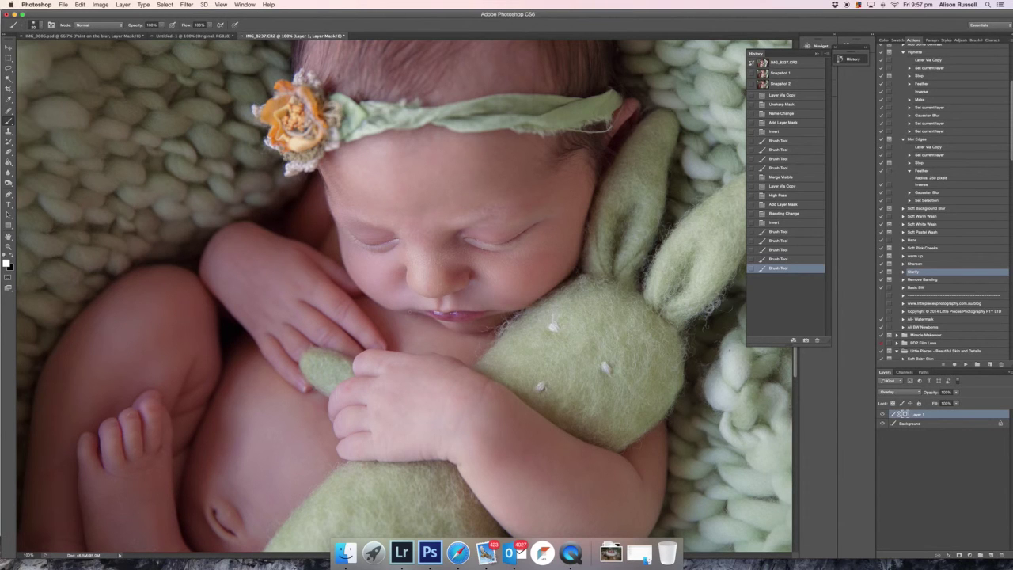
- Compare the clarity layer on and off, lower its opacity to about 70%, and merge it into the Background
left_click(882, 414)
left_click(882, 414)
left_click(956, 392)
left_click_drag(946, 400, 946, 401)
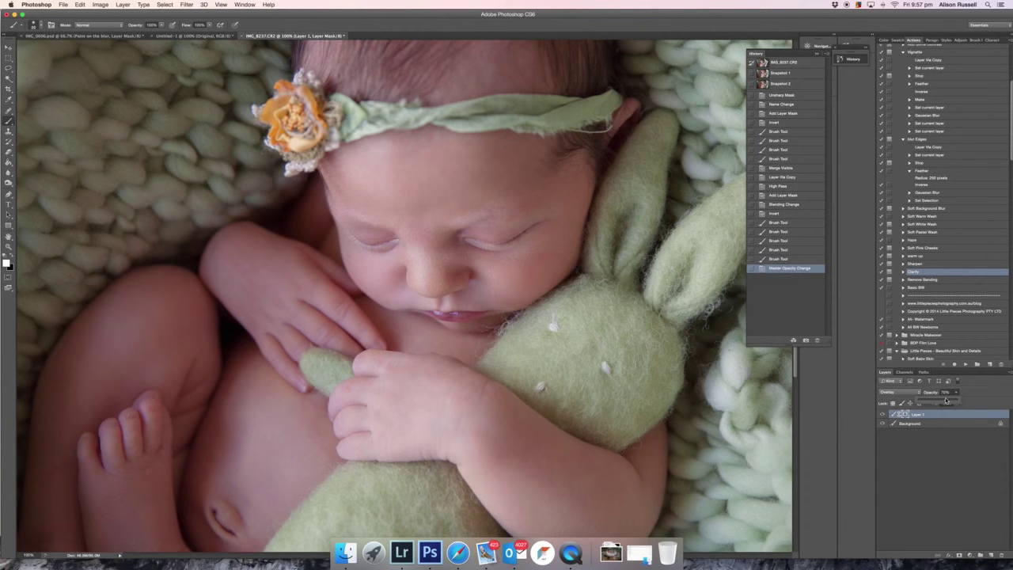
key("super+shift+e")
key("super+minus")
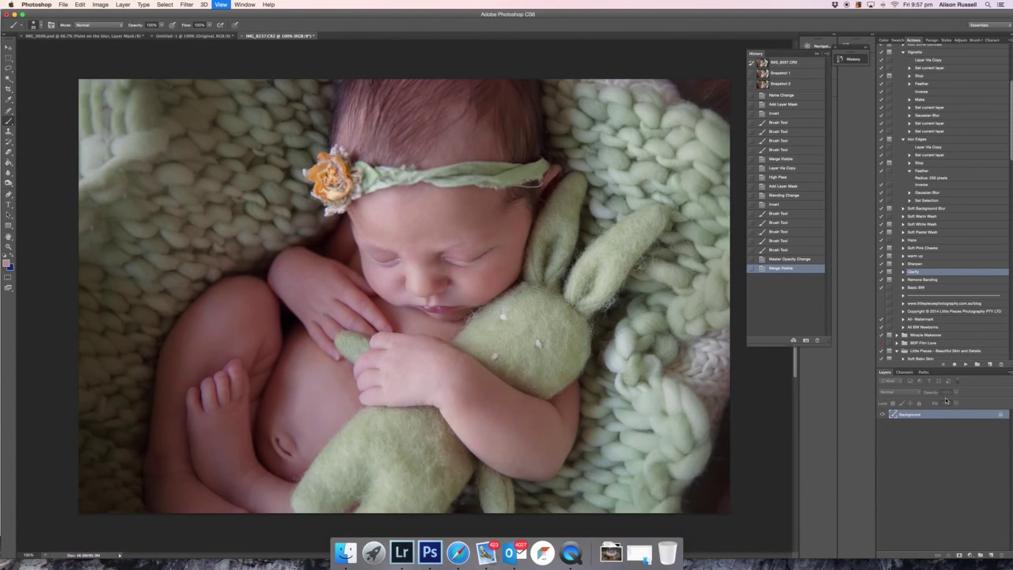
- Take a new history snapshot of the edit and compare it with Snapshot 1, returning to the new snapshot
left_click(805, 340)
left_click(777, 75)
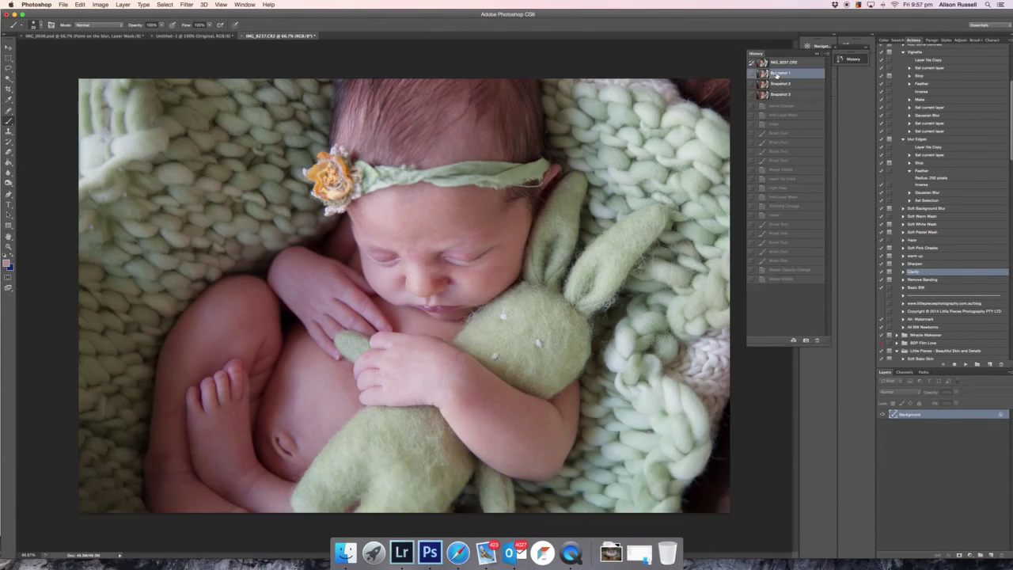
left_click(780, 95)
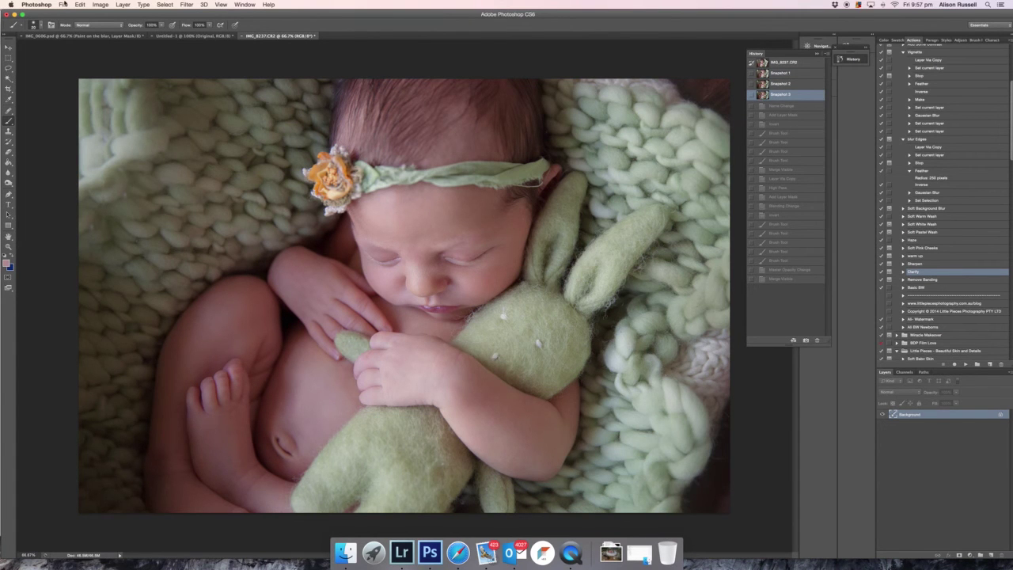
- Apply an Exposure adjustment with gamma correction 0.90 and offset +0.0143, and save the result as a history snapshot
left_click(101, 4)
mouse_move(126, 28)
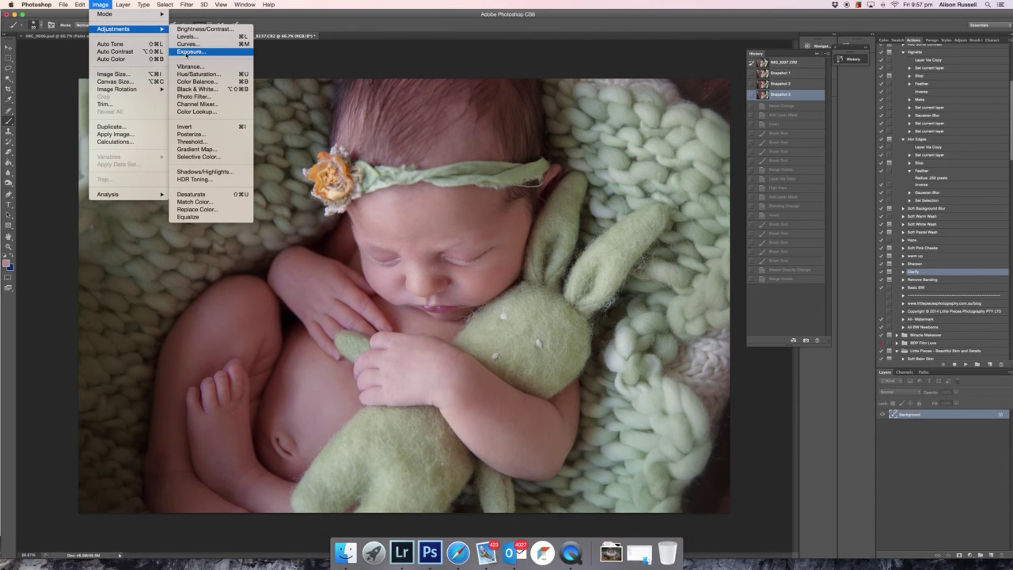
left_click(190, 51)
left_click_drag(716, 253, 719, 253)
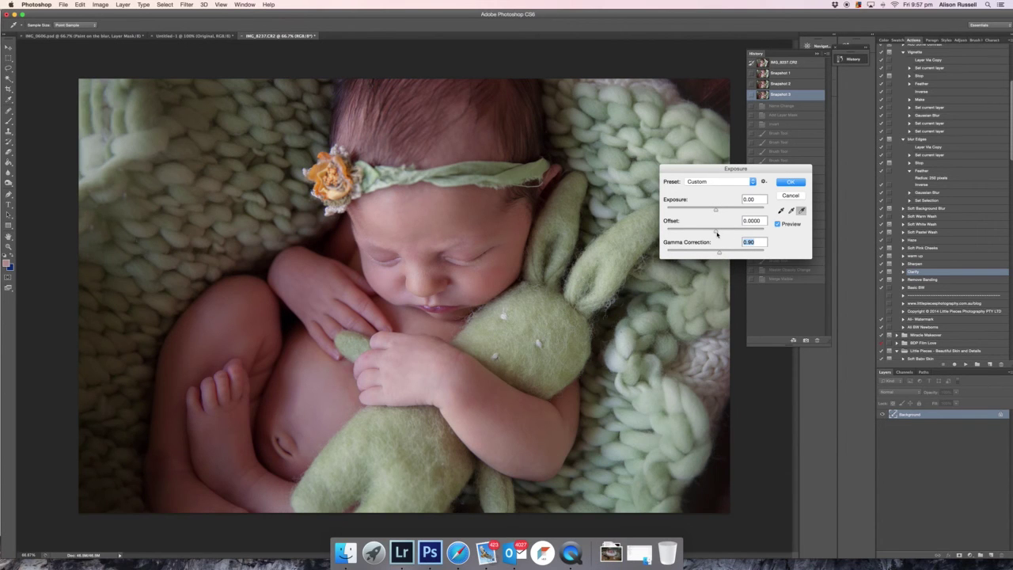
left_click(716, 231)
left_click_drag(716, 232, 718, 231)
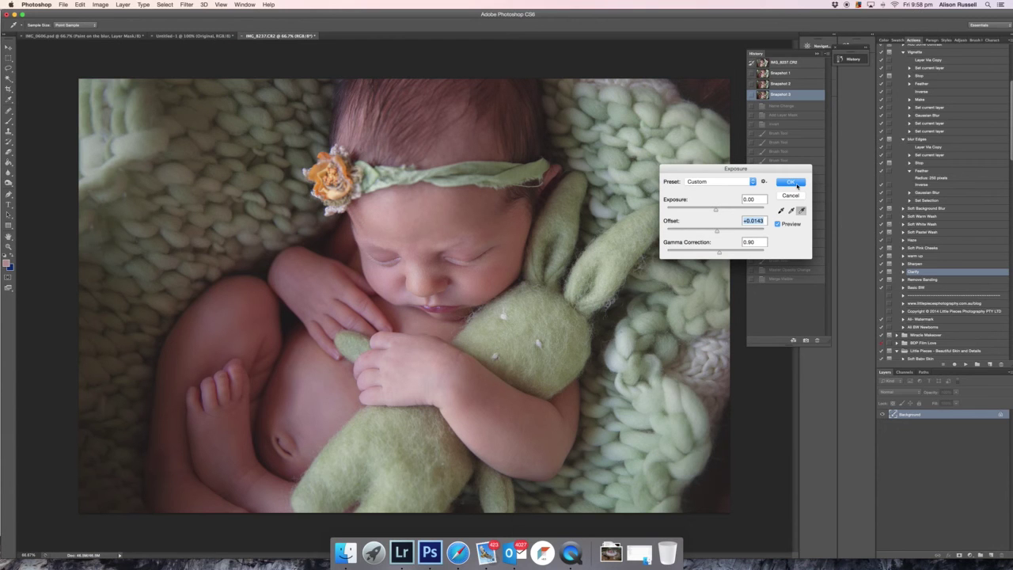
left_click(792, 183)
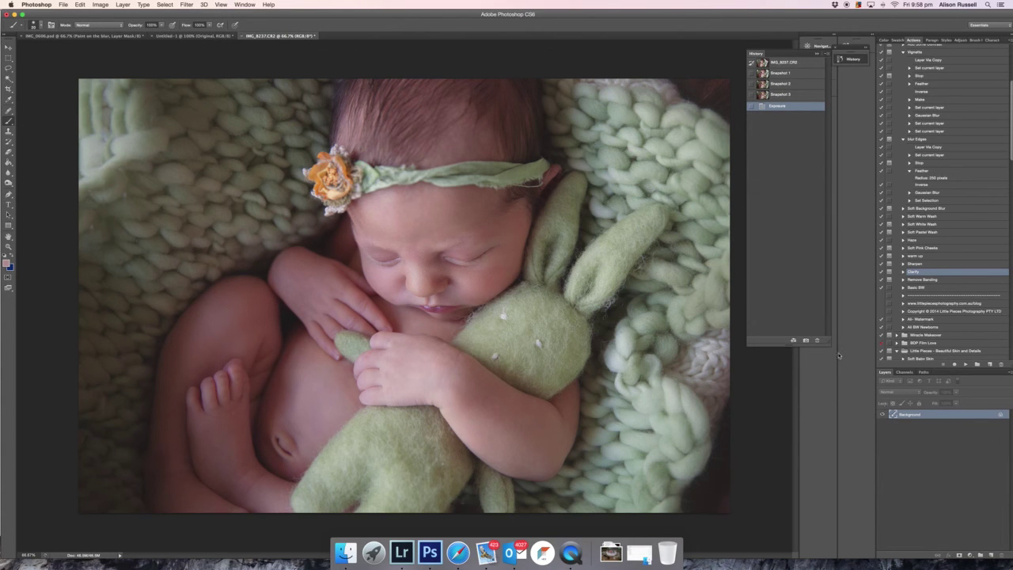
left_click(806, 340)
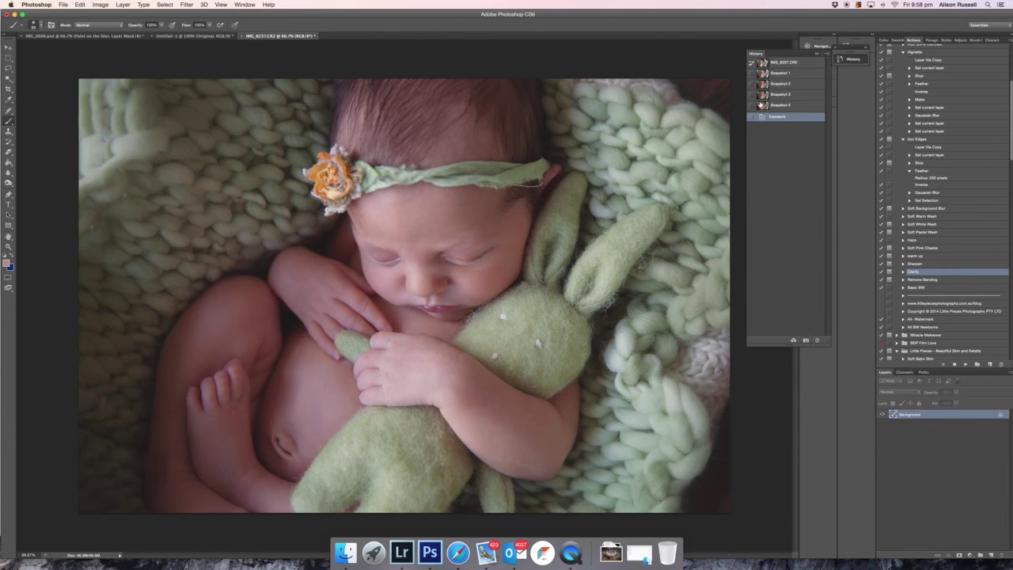
- Compare Snapshot 3 with Snapshot 4 in the history, returning to Snapshot 4 with the whole photo in view
left_click(773, 96)
left_click(778, 106)
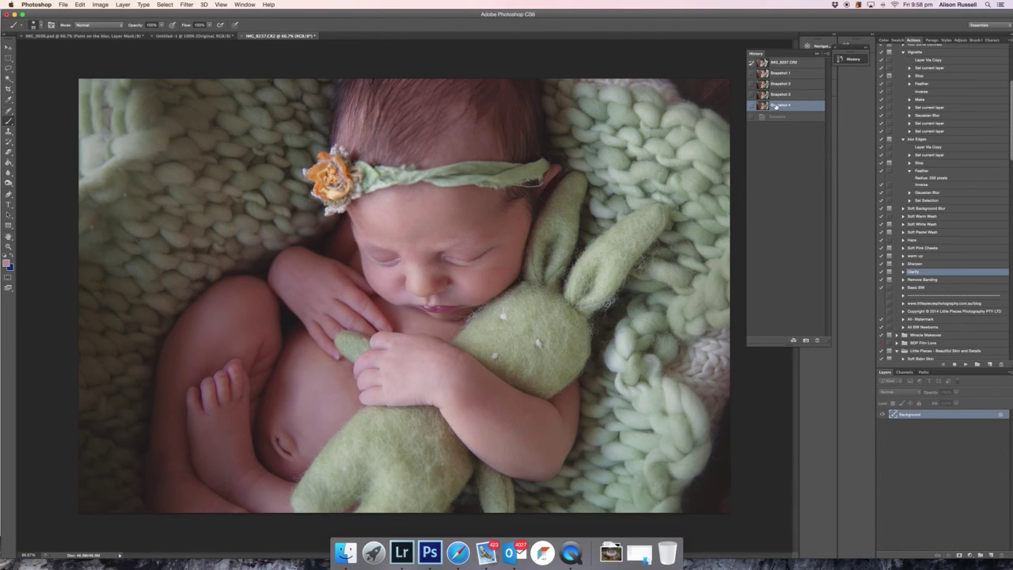
left_click(778, 95)
left_click(780, 107)
key("super+minus")
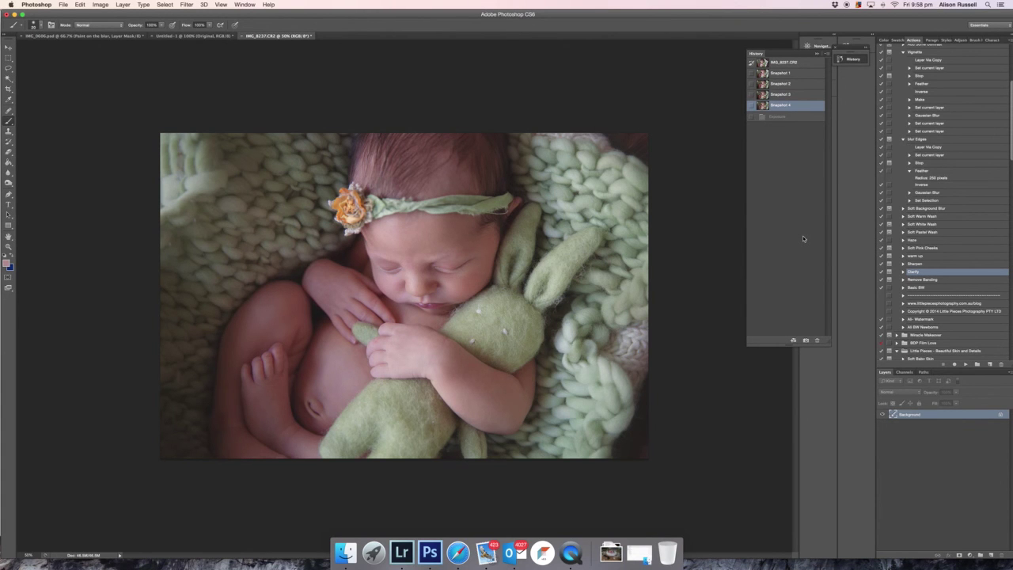
- Run the warm up action on the photo and reduce its layer's opacity and fill to about 50% each
left_click(918, 256)
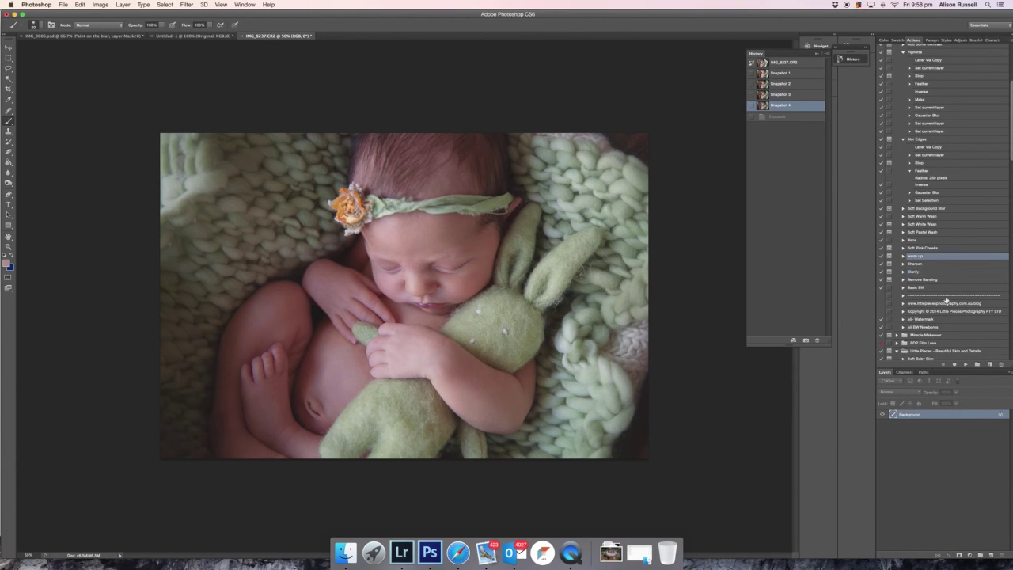
left_click(966, 364)
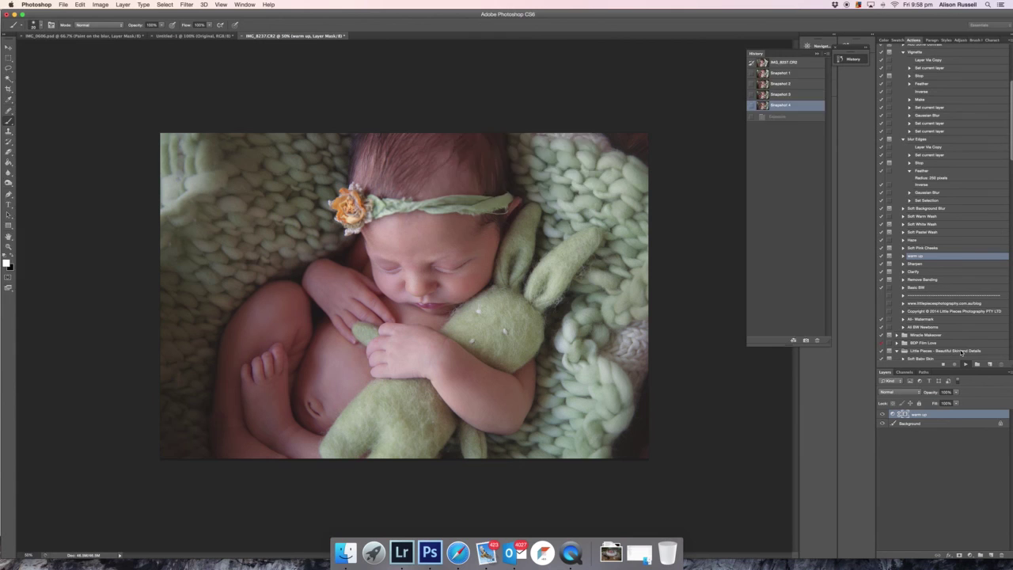
left_click(564, 174)
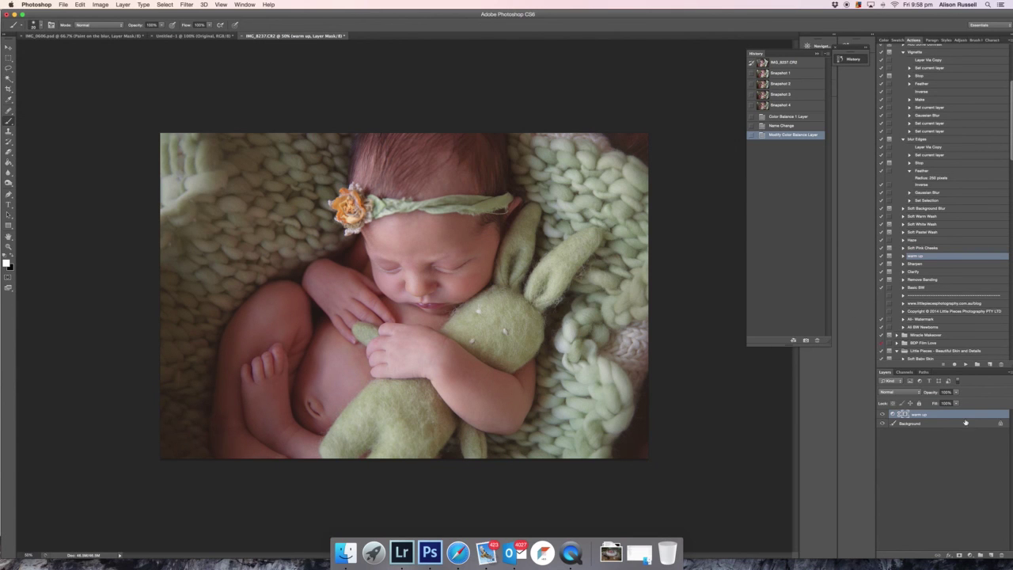
left_click_drag(956, 392, 938, 412)
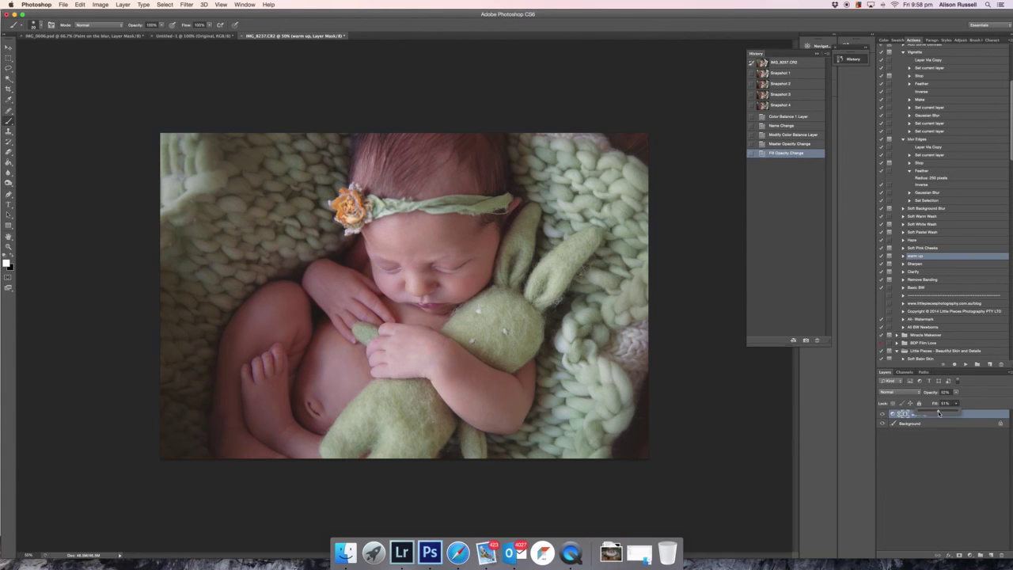
- Save the warmed edit as a history snapshot, compare it with Snapshot 4, and merge the visible layers
left_click(805, 340)
left_click(769, 106)
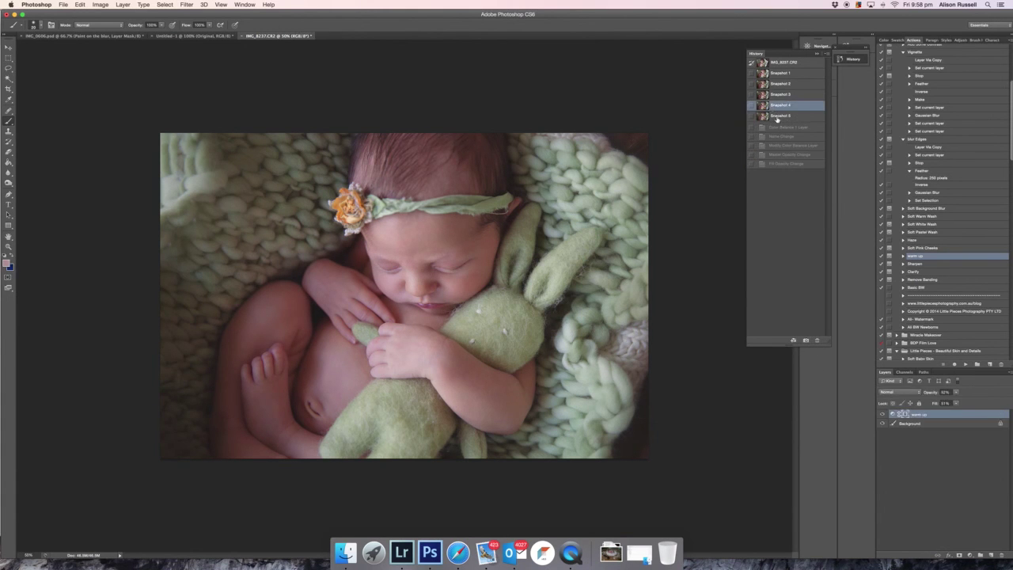
left_click(779, 116)
key("super+shift+e")
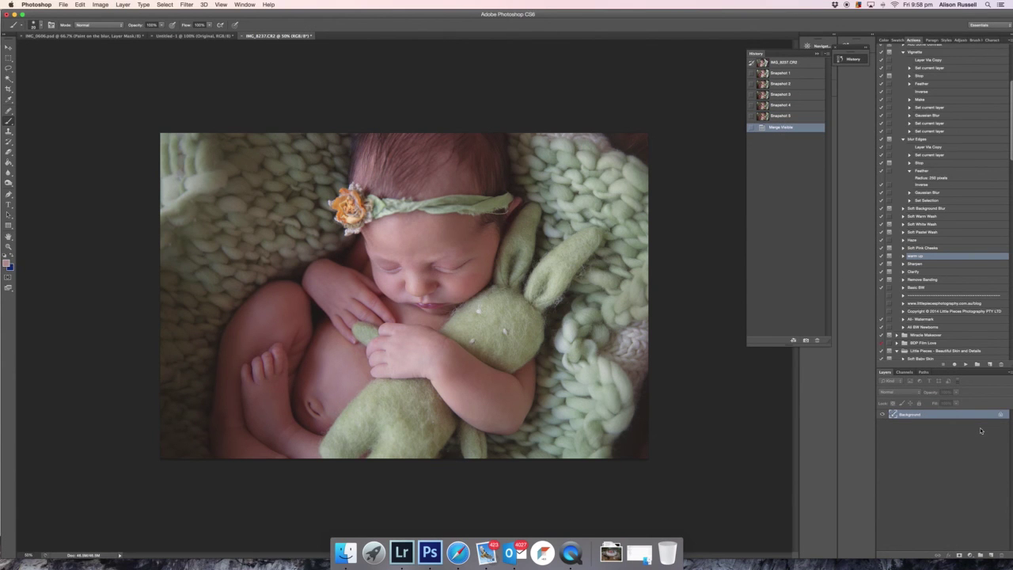
- Start a Color Balance adjustment and shift the highlights toward cyan to about -8, checking the effect with the preview
key("super+b")
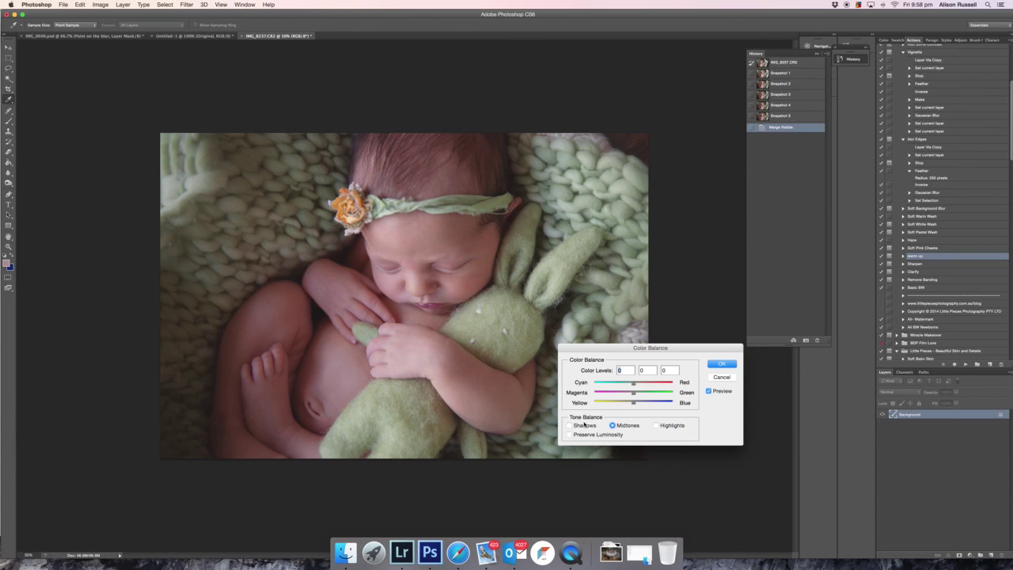
left_click(583, 428)
left_click_drag(632, 384, 633, 386)
left_click(655, 425)
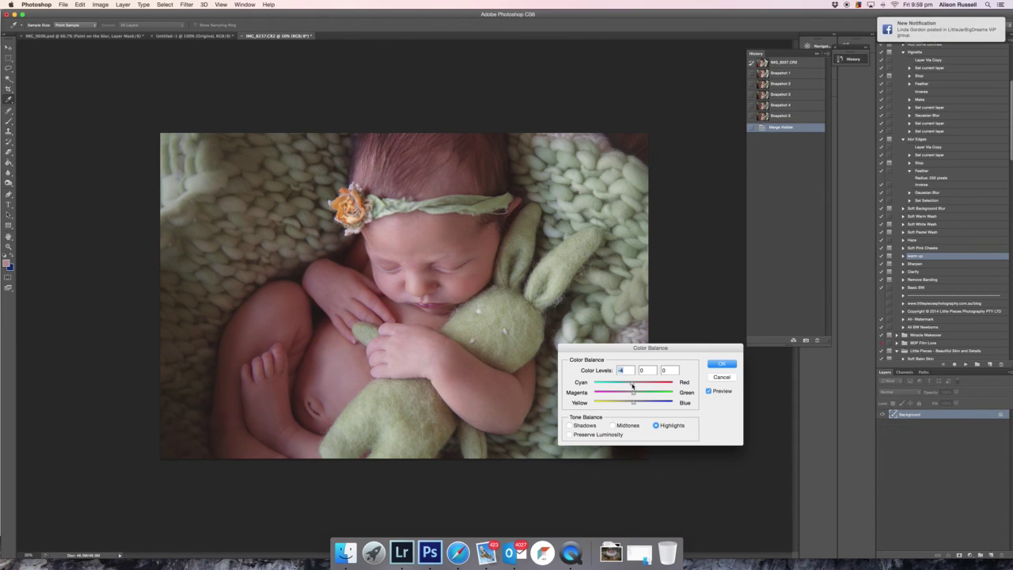
left_click_drag(632, 386, 633, 385)
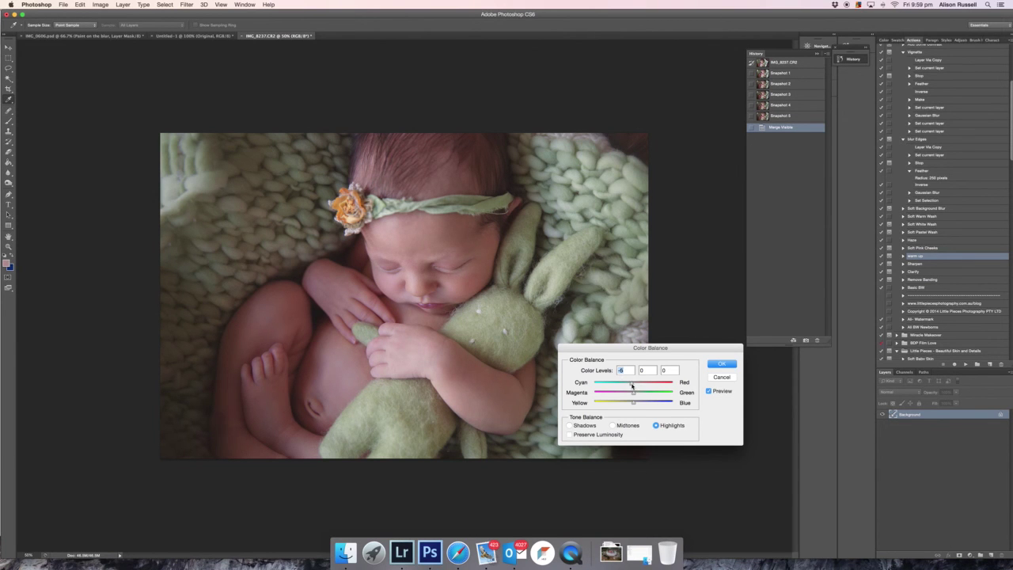
left_click(710, 391)
left_click(710, 391)
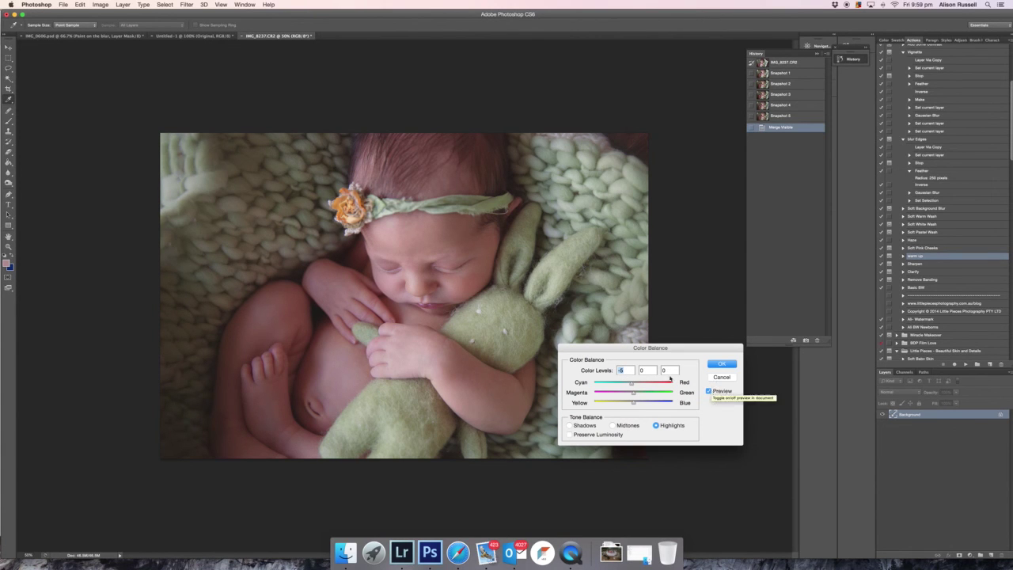
left_click_drag(631, 385, 630, 385)
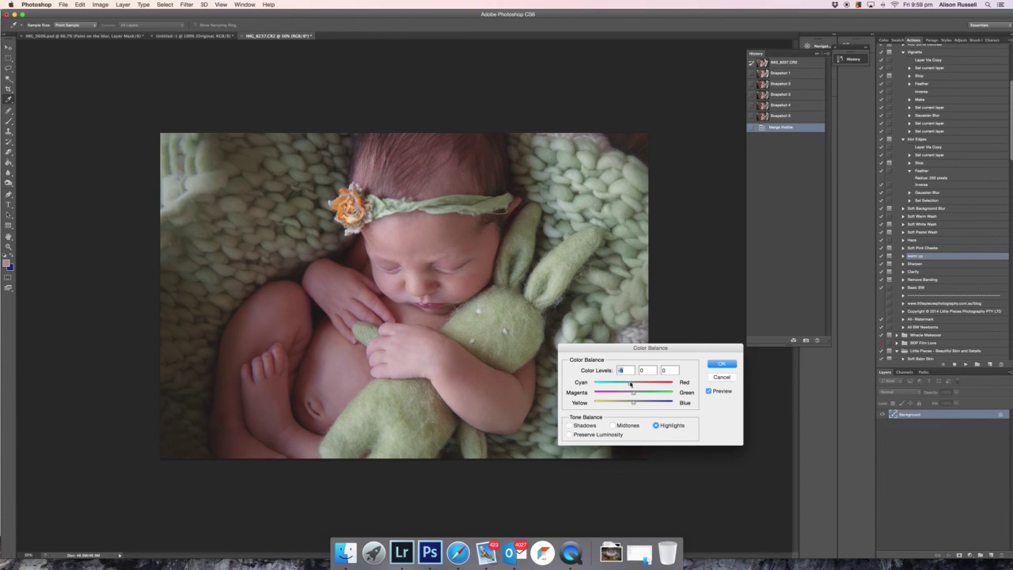
left_click(708, 391)
- Fine-tune the cyan-red balance of the shadows, check the preview, and apply the Color Balance adjustment
left_click(576, 428)
left_click_drag(637, 384, 636, 383)
left_click(709, 391)
left_click(721, 363)
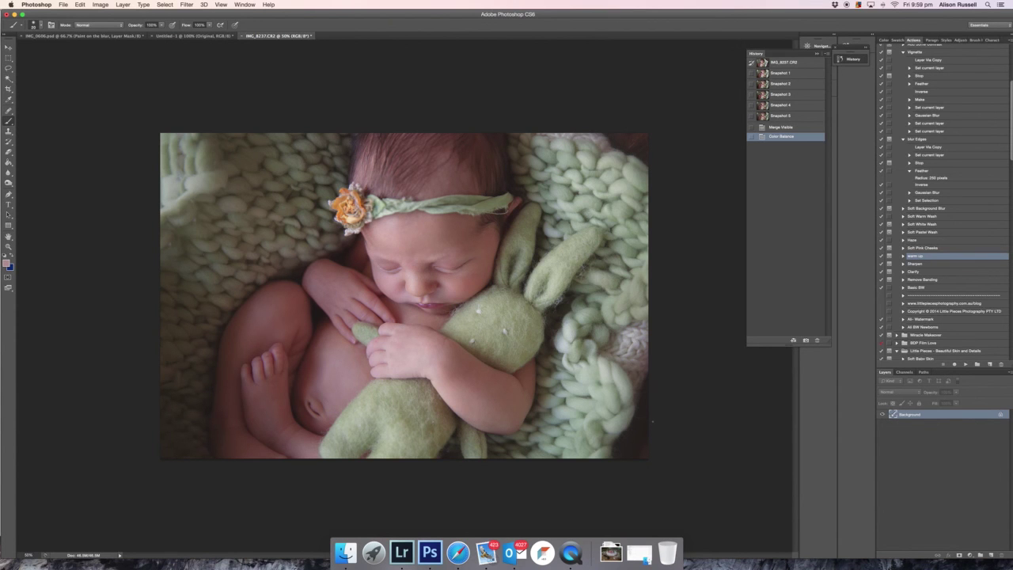
- Save the color-balanced edit as a history snapshot and compare it with the original photo and Snapshot 1, returning to the new snapshot
left_click(805, 341)
left_click(784, 63)
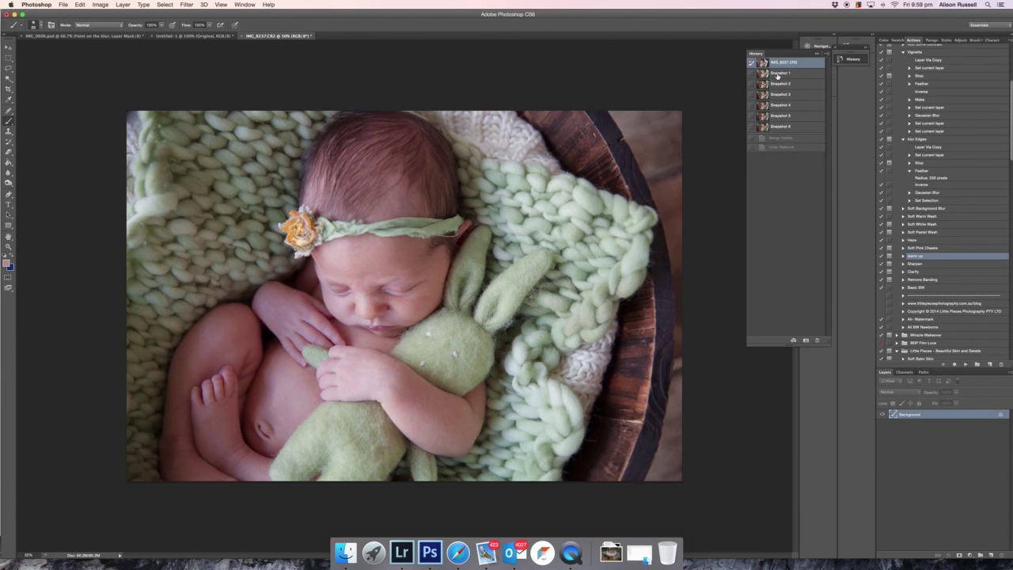
left_click(778, 74)
left_click(784, 62)
left_click(782, 127)
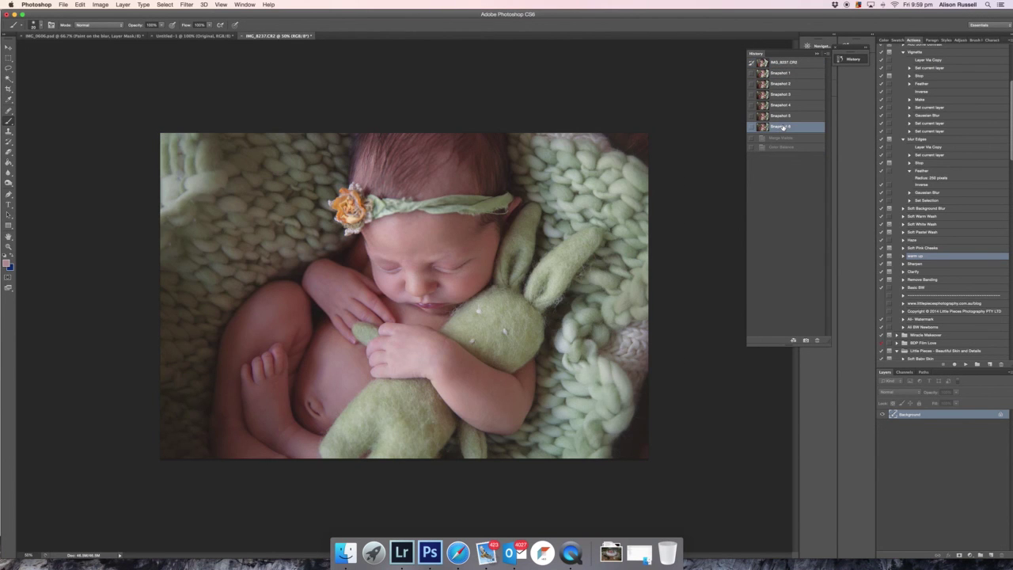